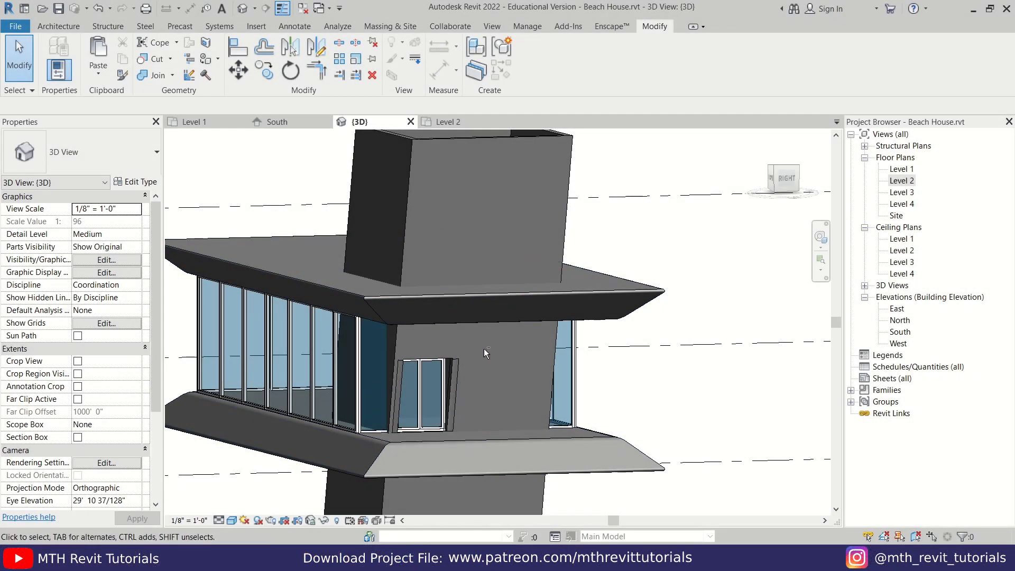
- Duplicate the Fixed 36" x 48" window type as 4' - 6', with a height of 6' and a width of 4'
shift+middle_drag(499, 360, 502, 465)
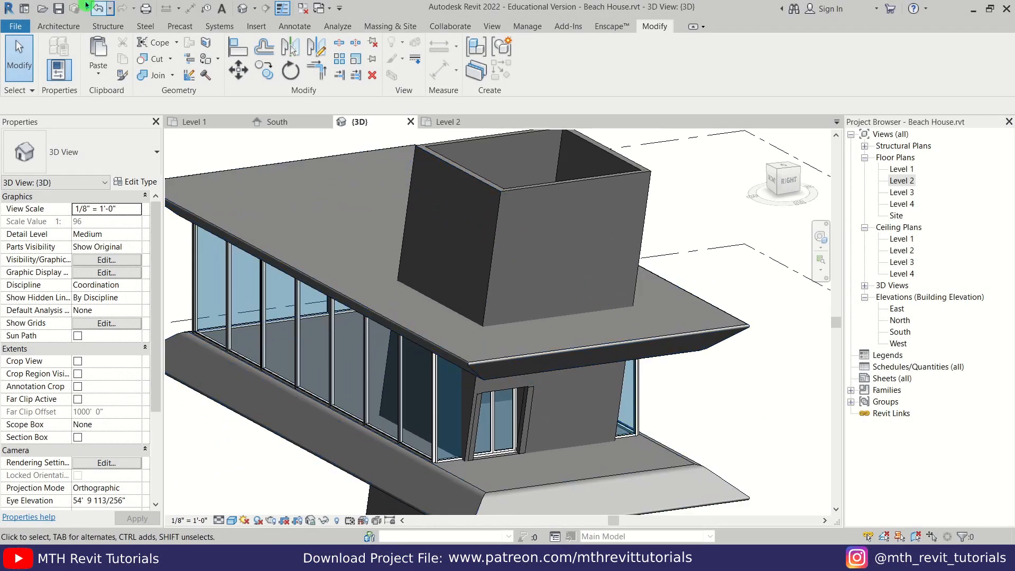
click(59, 26)
click(111, 52)
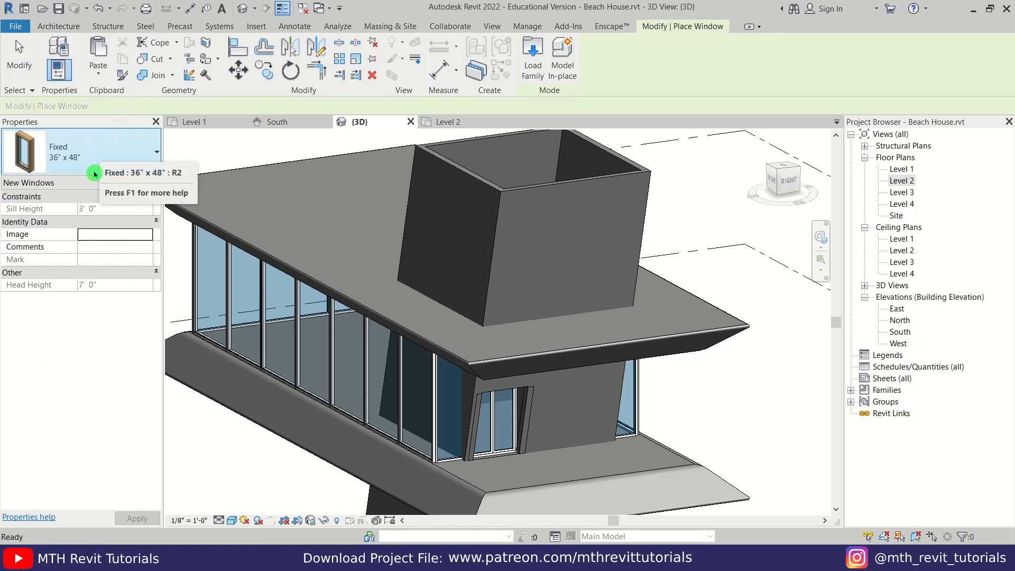
click(93, 164)
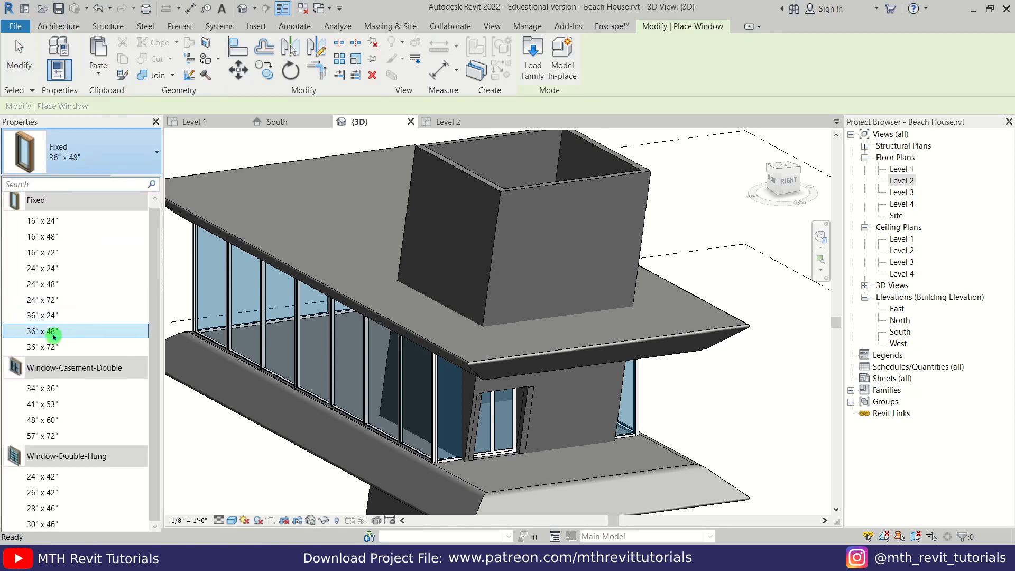
click(72, 331)
click(131, 182)
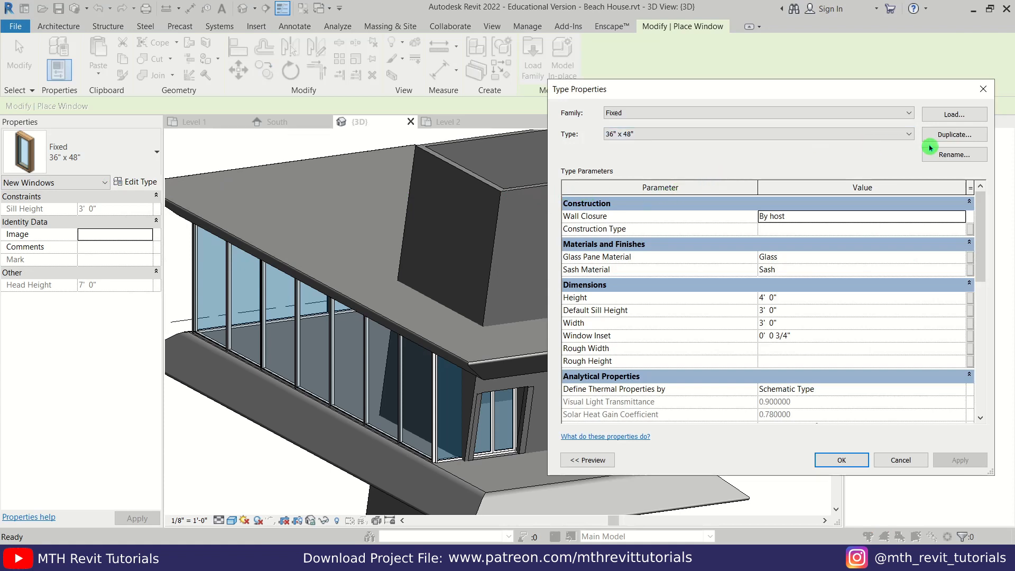
click(952, 135)
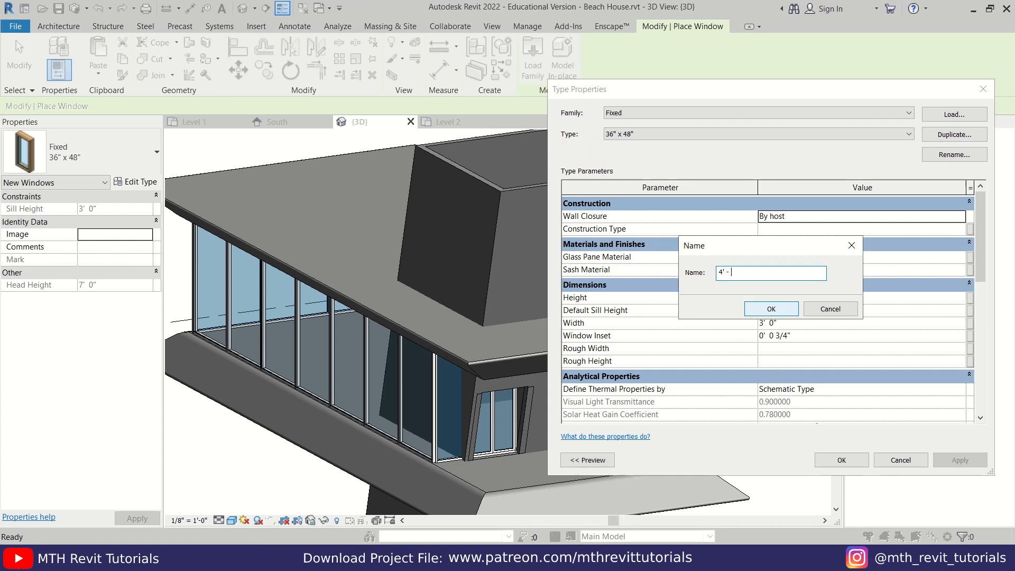
click(762, 311)
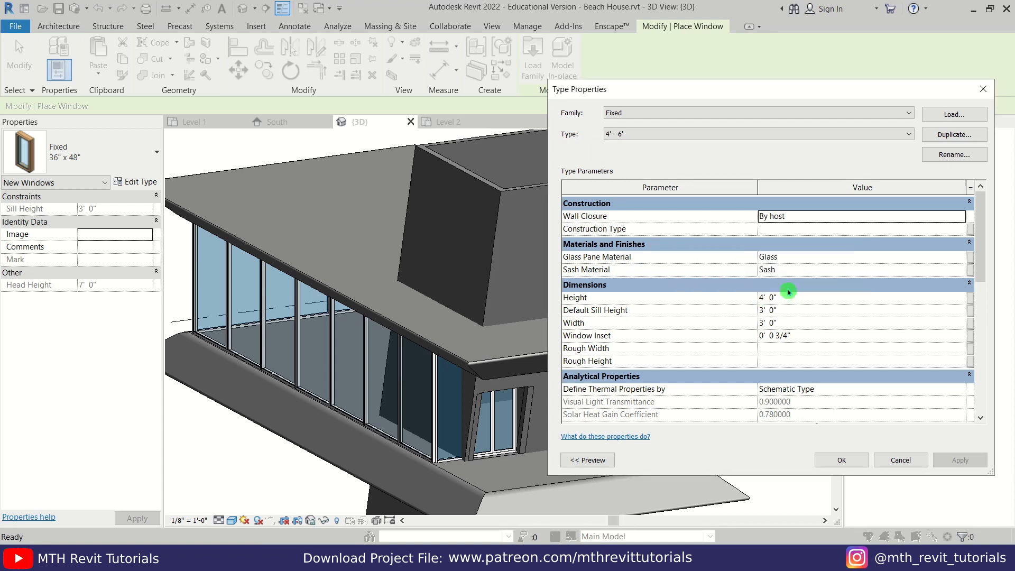
click(786, 302)
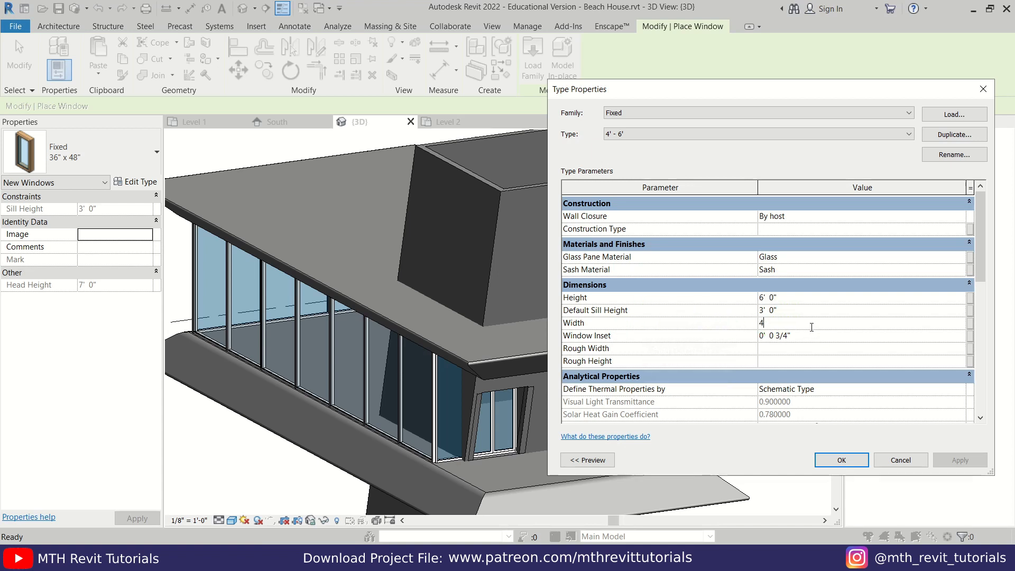
click(825, 460)
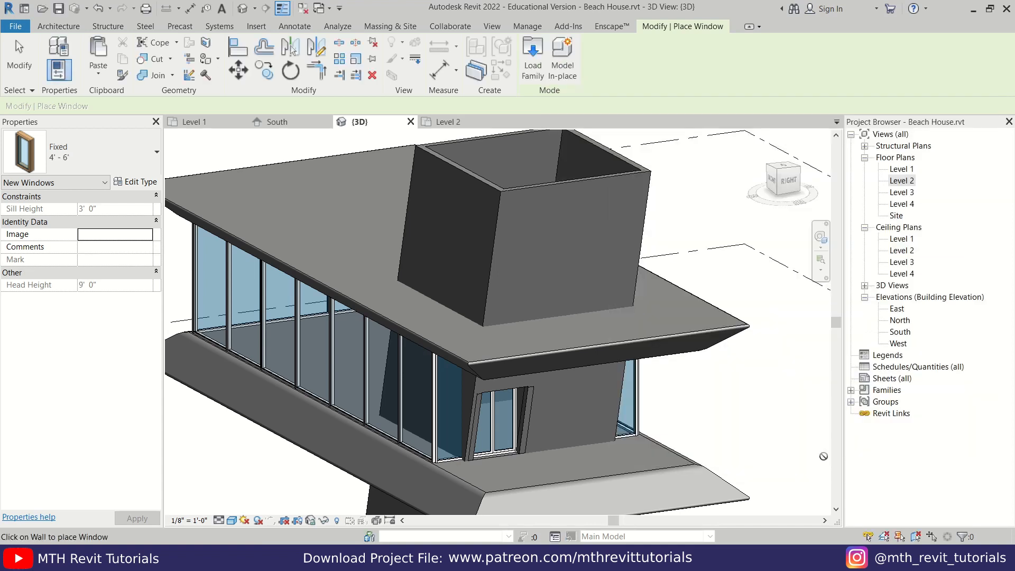
- Place a 4' - 6' fixed window on the slanted wall beside the double storefront door
scroll(647, 433, up, 2)
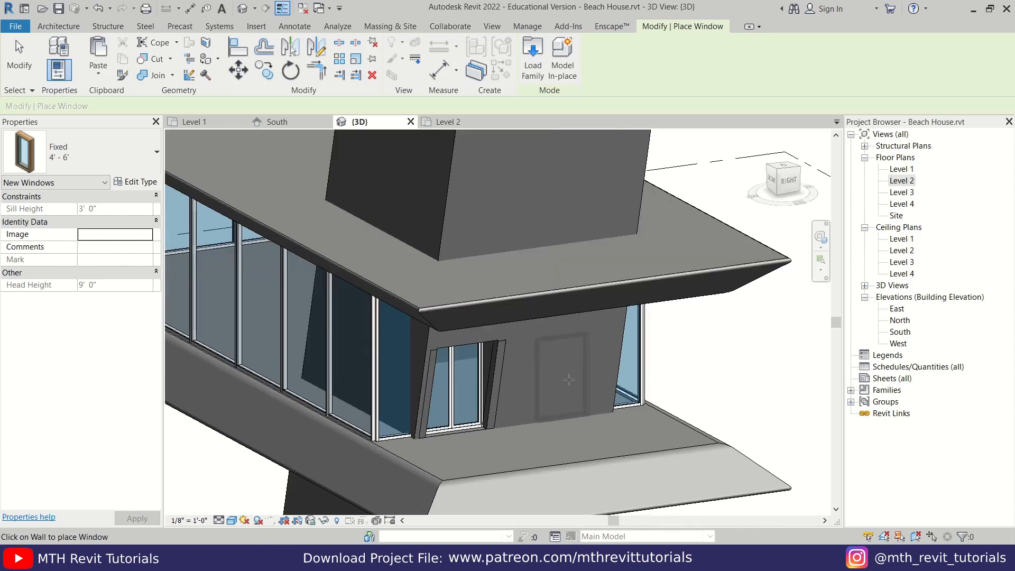
click(578, 369)
key(Escape)
key(Escape)
scroll(581, 365, up, 3)
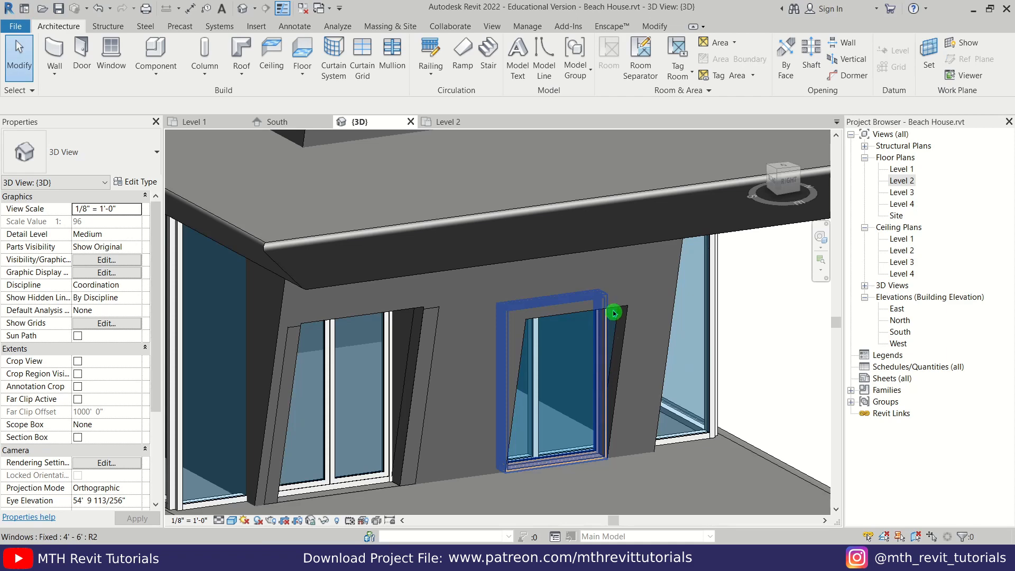
- Set the orientation of the window beside the double door to Slanted so it follows the wall
scroll(625, 329, down, 3)
shift+middle_drag(571, 336, 583, 347)
scroll(587, 396, up, 2)
click(591, 369)
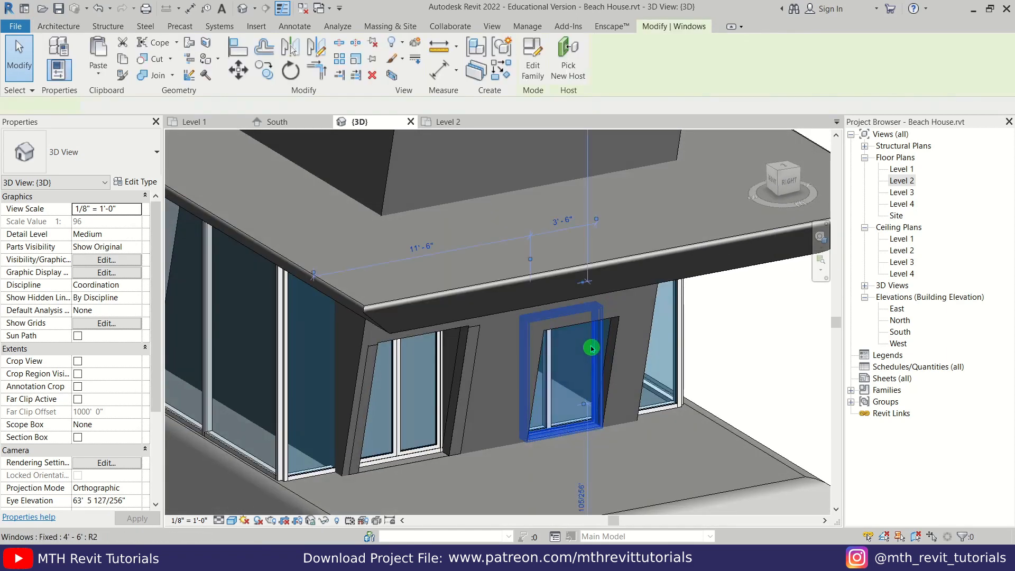
click(113, 209)
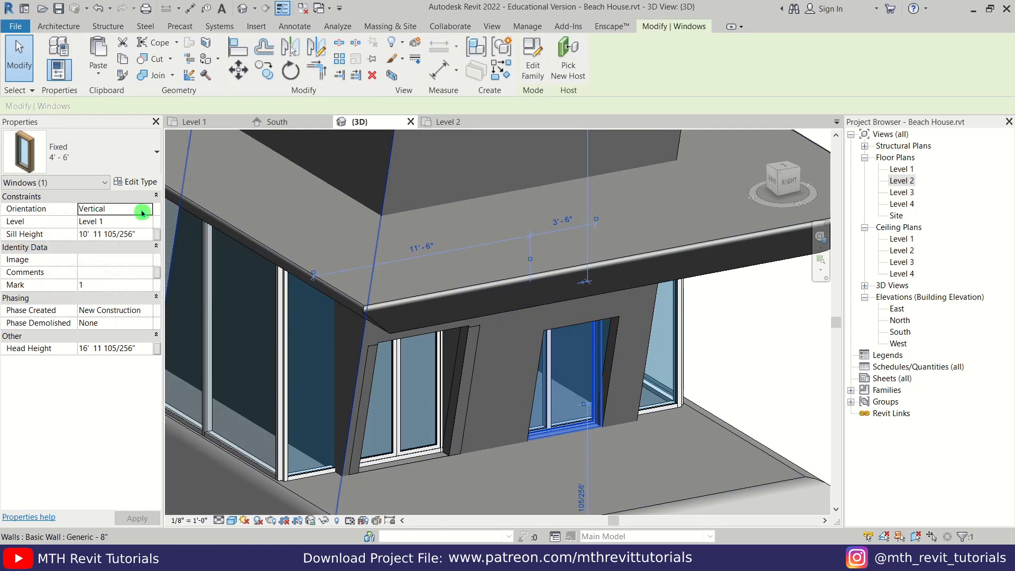
click(145, 208)
click(121, 235)
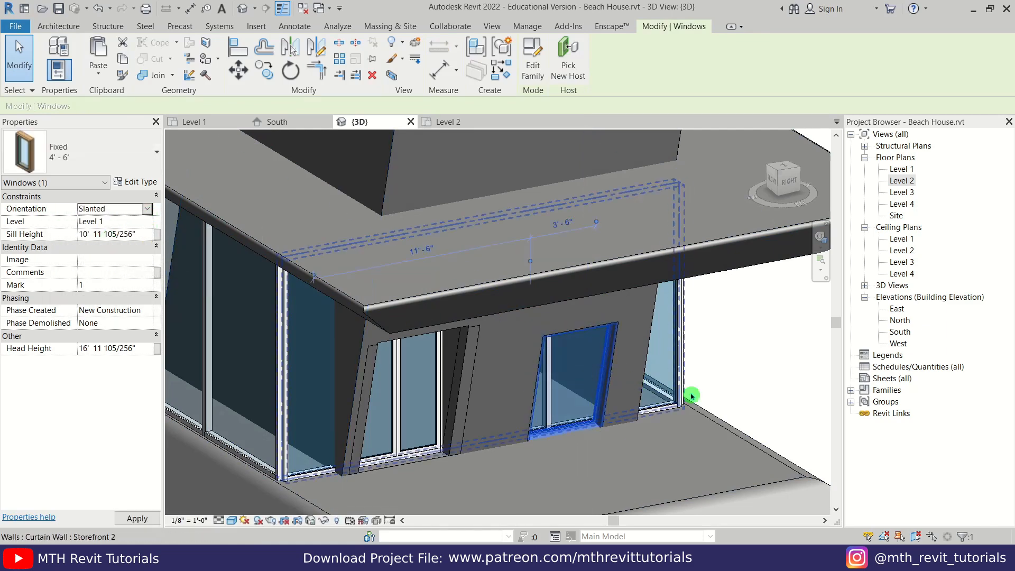
- Nudge the window up to a sill height of 12' 2 105/256", aligning its top with the adjacent door frame in the right side view
shift+middle_drag(691, 392, 624, 339)
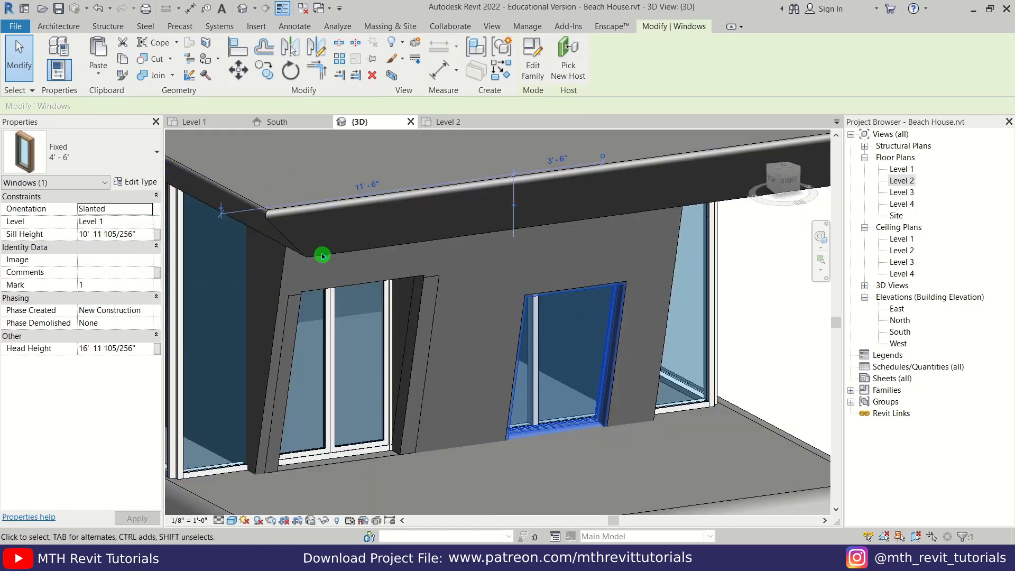
click(787, 182)
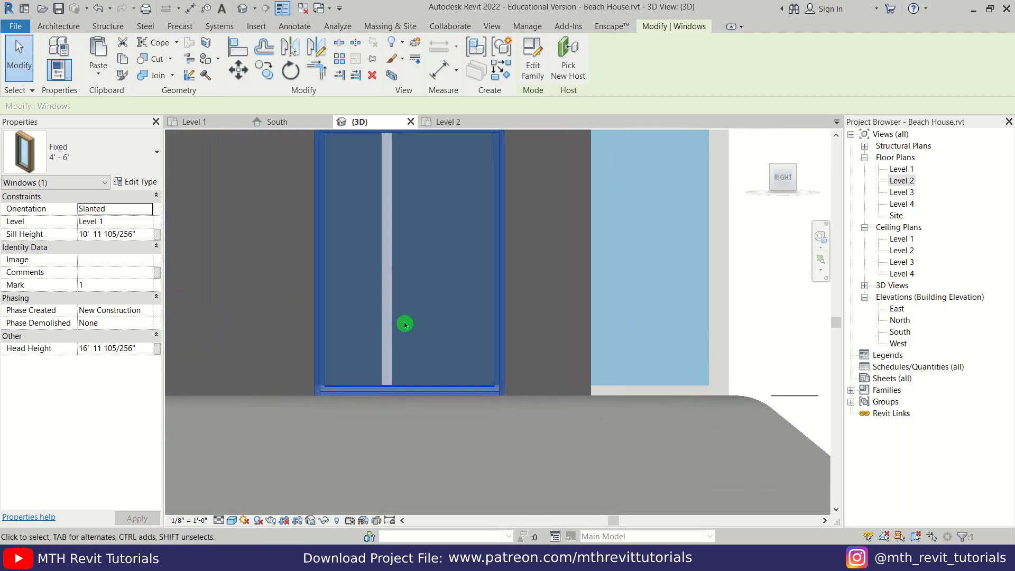
scroll(391, 356, down, 3)
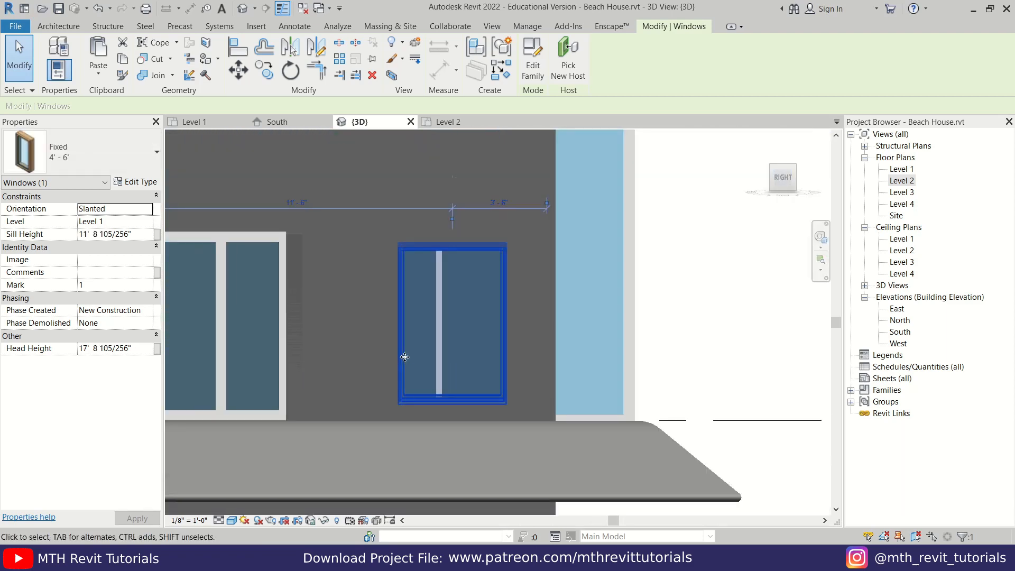
key(Up)
key(Up)
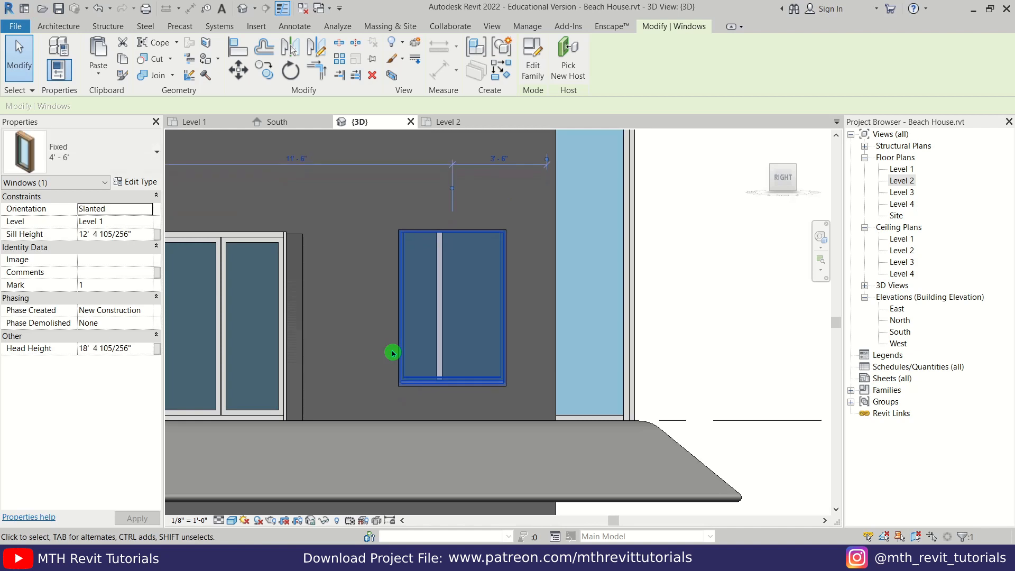
key(Down)
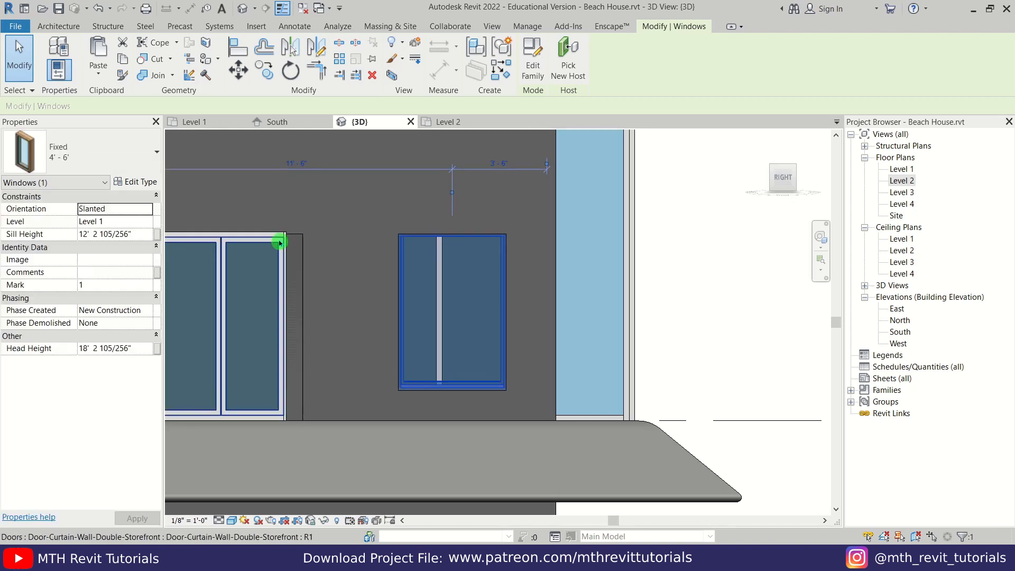
click(741, 292)
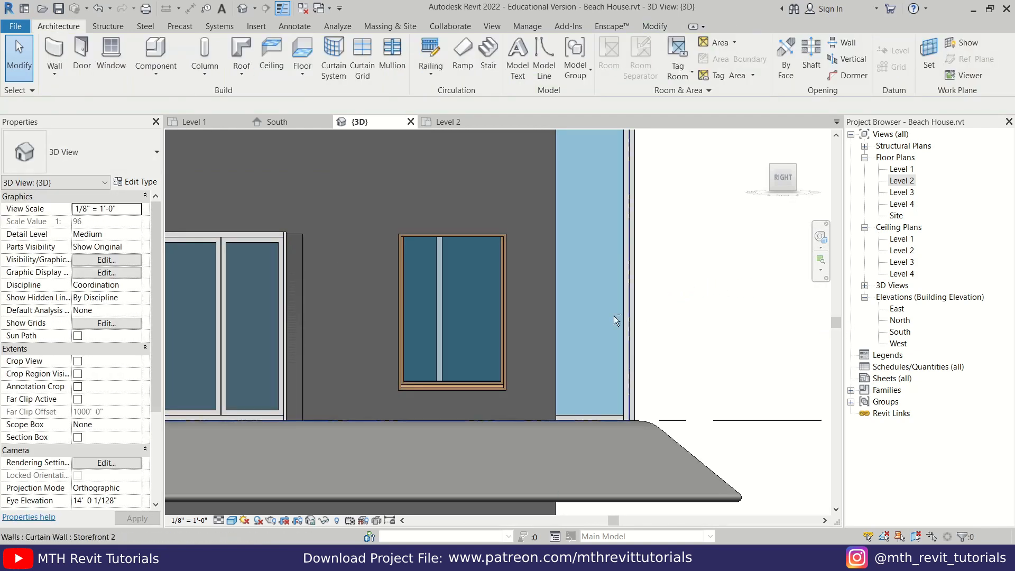
- Edit the Storefront 2 curtain wall's profile and draw a three-sided cutout around the window, about 9'-4" wide, rising from the bottom edge
shift+middle_drag(687, 291, 617, 398)
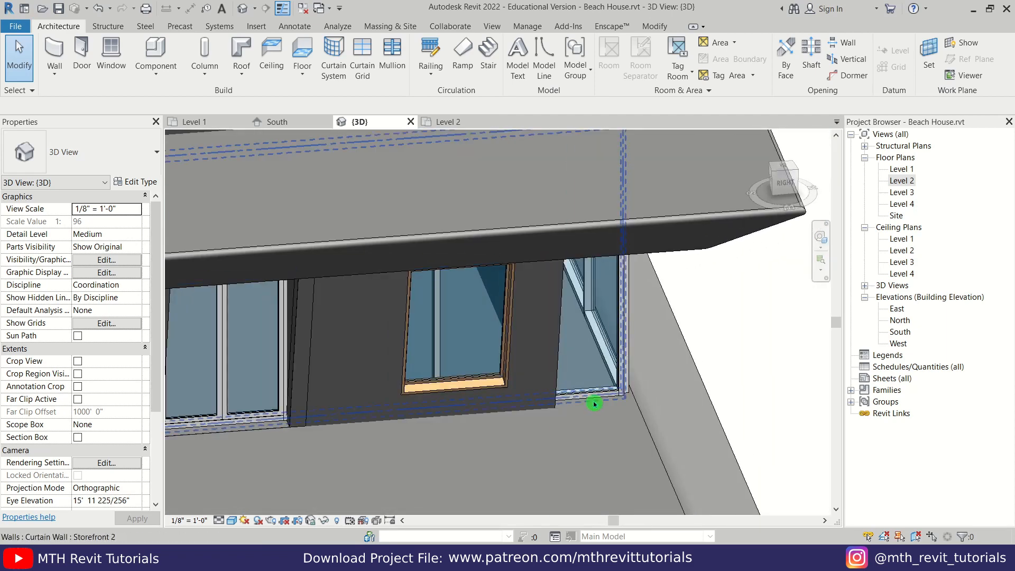
click(583, 401)
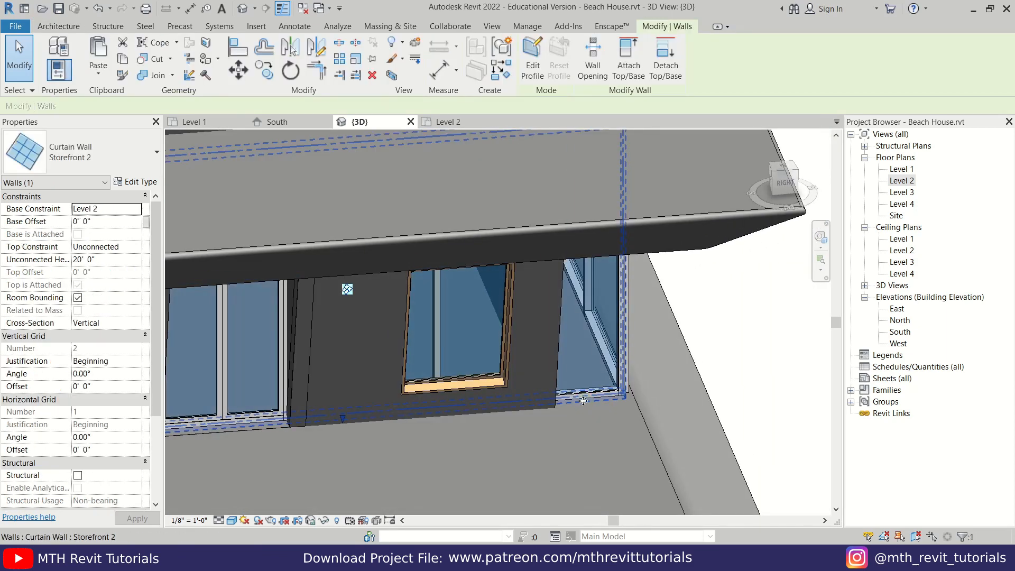
click(534, 69)
click(588, 288)
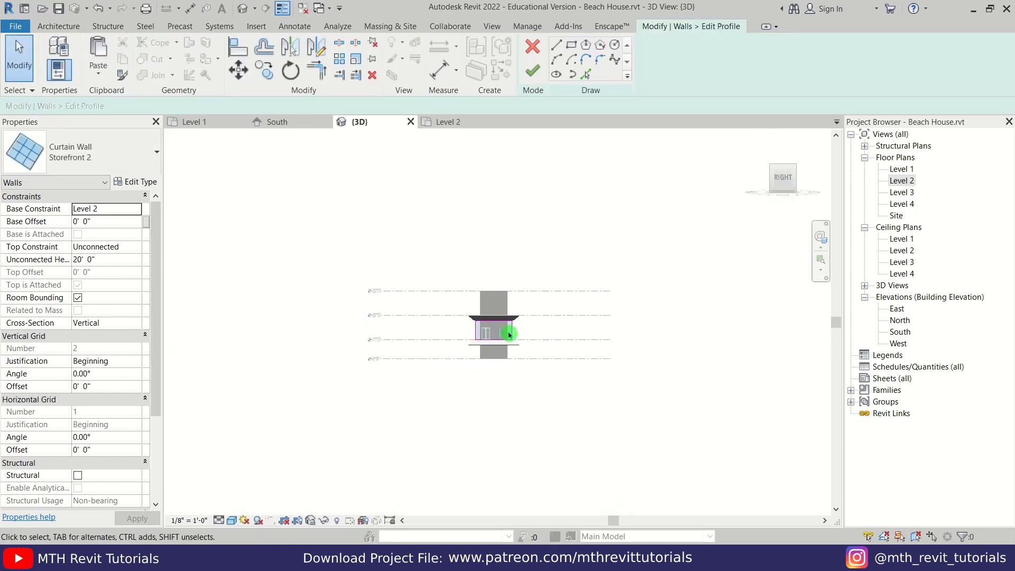
click(556, 44)
click(383, 422)
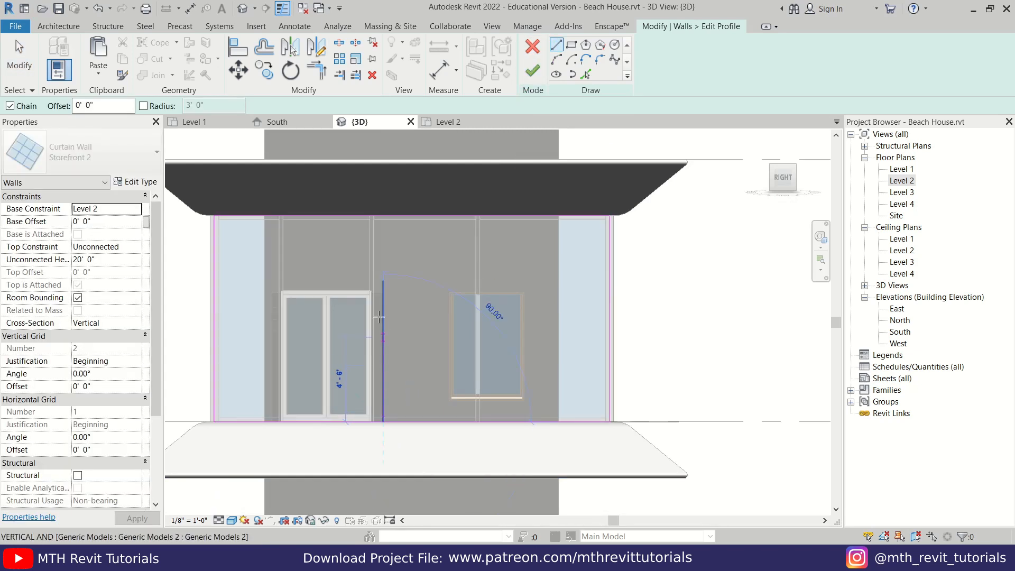
click(383, 292)
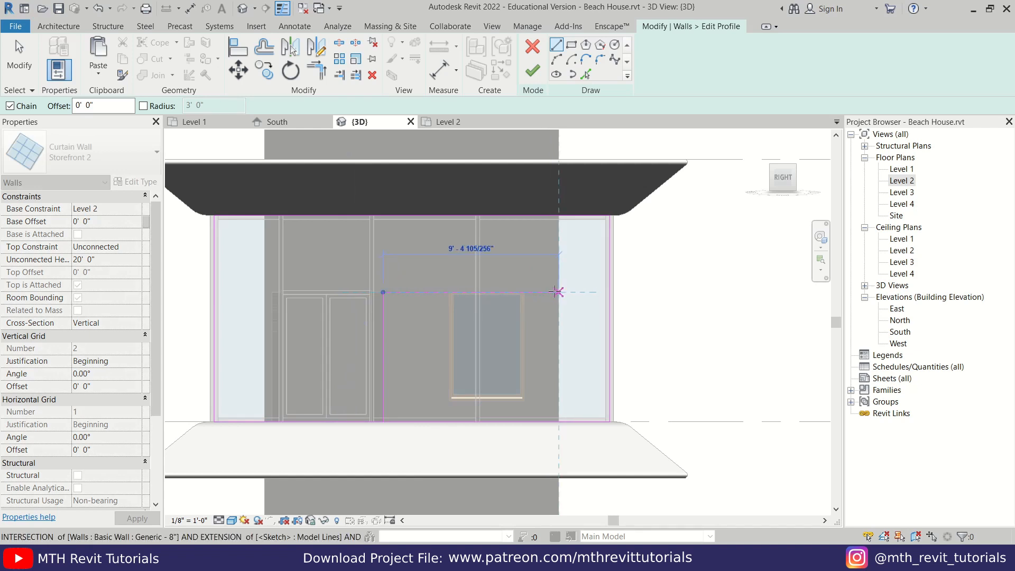
click(559, 292)
click(559, 421)
key(Escape)
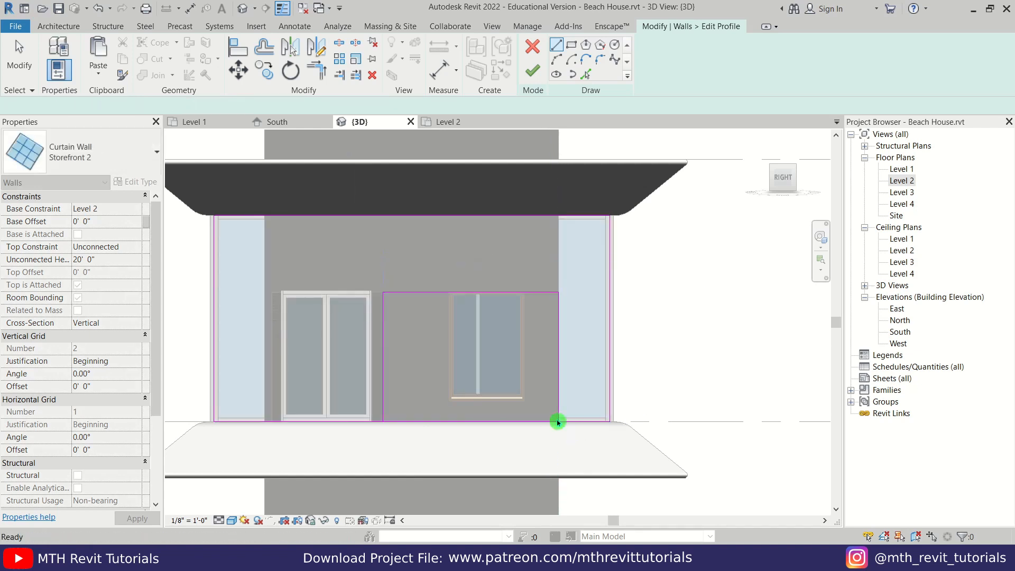
- Split the bottom line of the curtain wall profile at a point below the window
click(519, 436)
scroll(519, 433, up, 2)
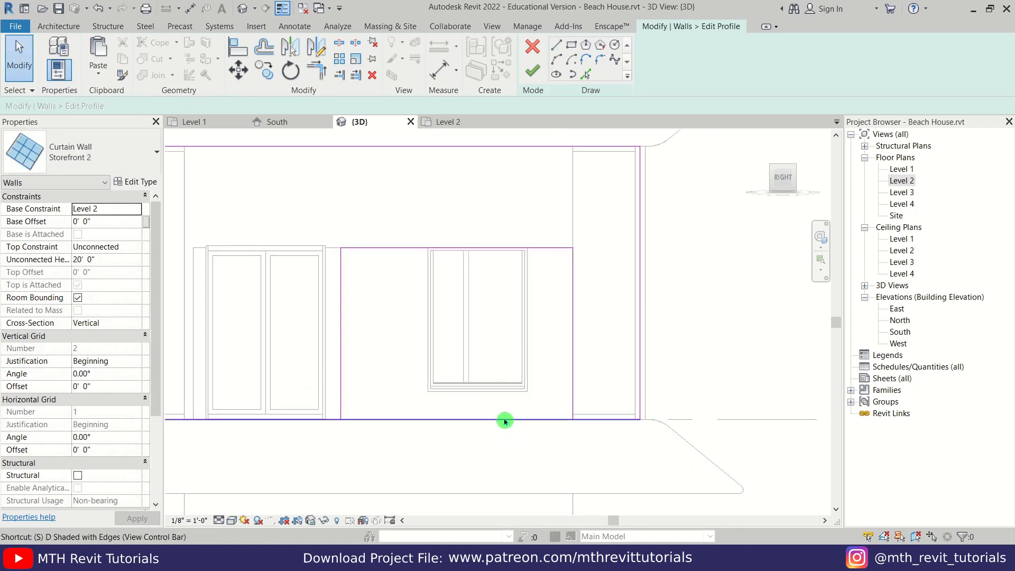
key(s)
key(l)
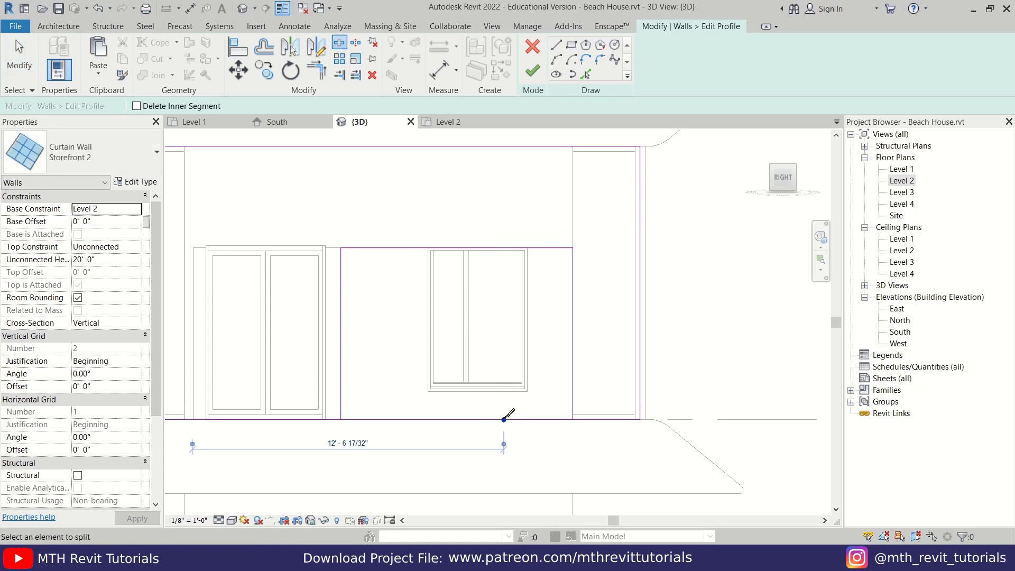
click(578, 422)
key(Escape)
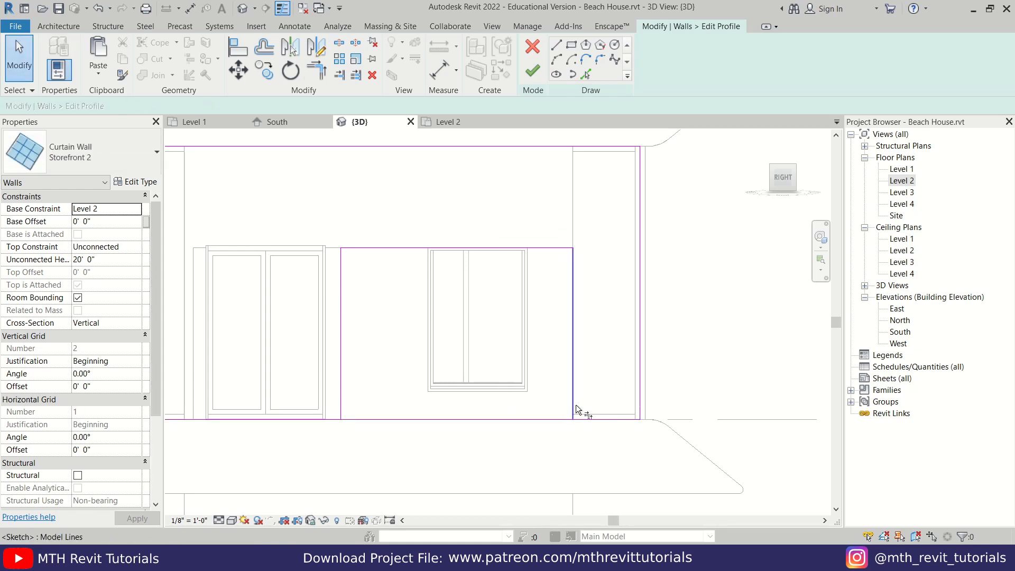
- Trim the split bottom line back to both vertical sides of the cutout and finish the curtain wall profile
key(t)
key(r)
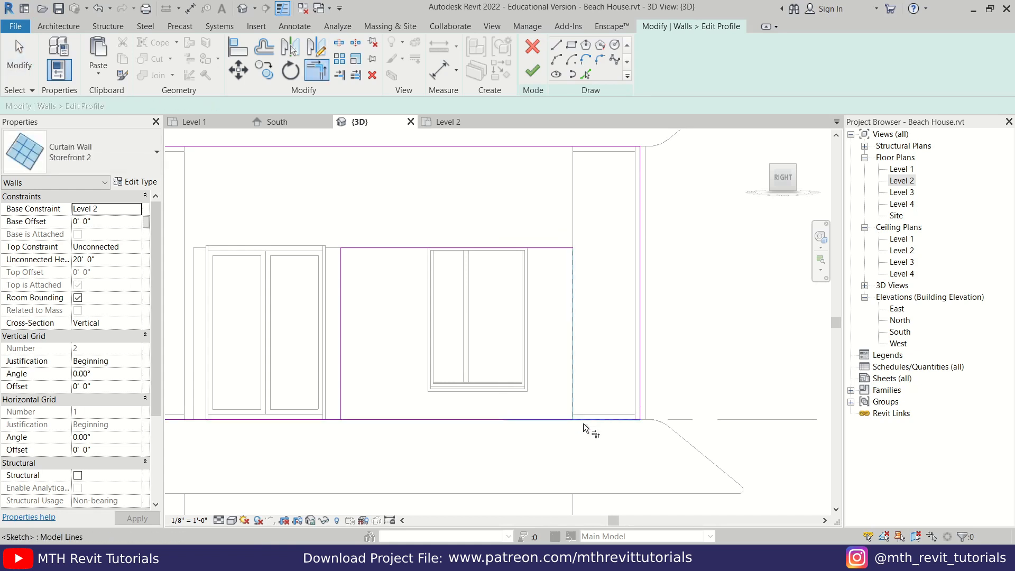
click(338, 402)
click(311, 420)
key(Escape)
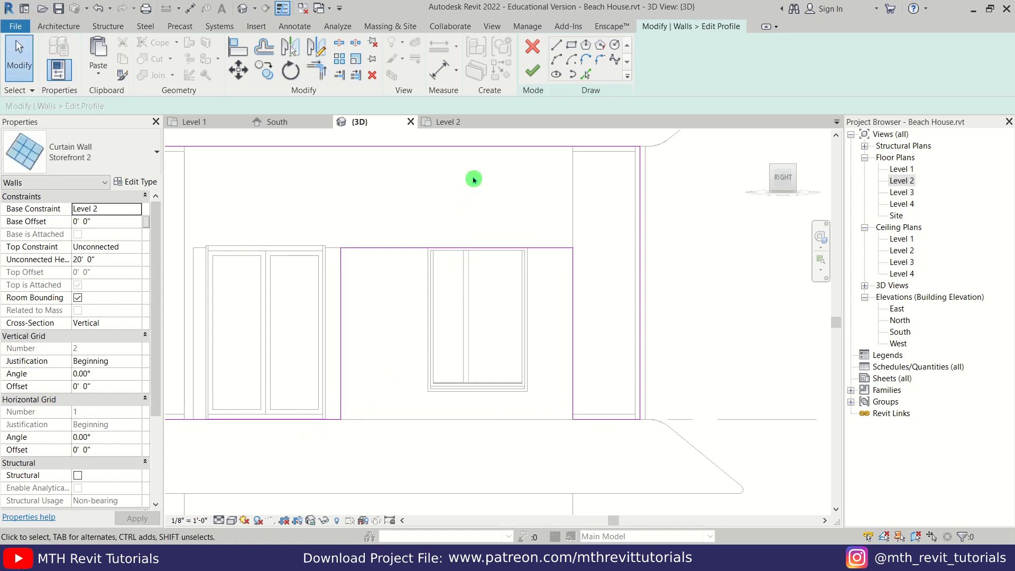
click(532, 73)
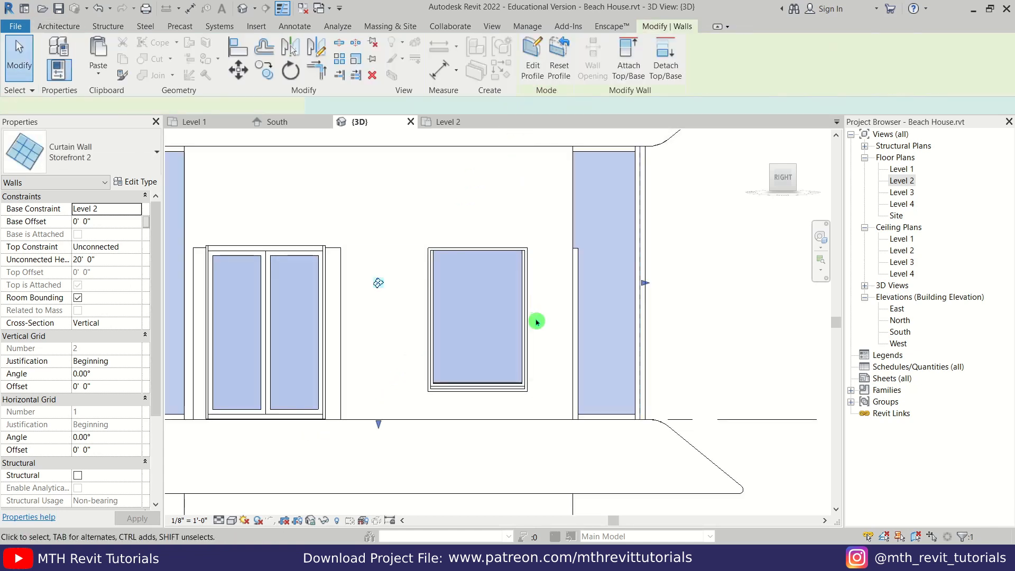
key(Escape)
- Create a similar 4' - 6' fixed window on the slanted tower wall above the roof, over the existing window
scroll(484, 321, down, 5)
mouse_move(436, 346)
shift+middle_down()
mouse_move(524, 399)
mouse_move(531, 200)
shift+middle_up()
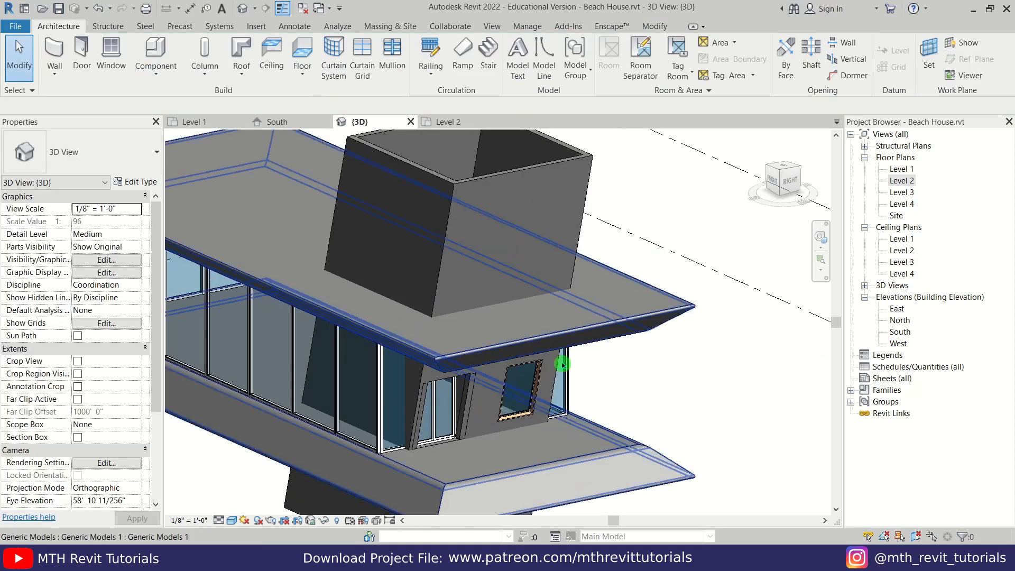
shift+middle_drag(563, 421, 525, 450)
click(525, 444)
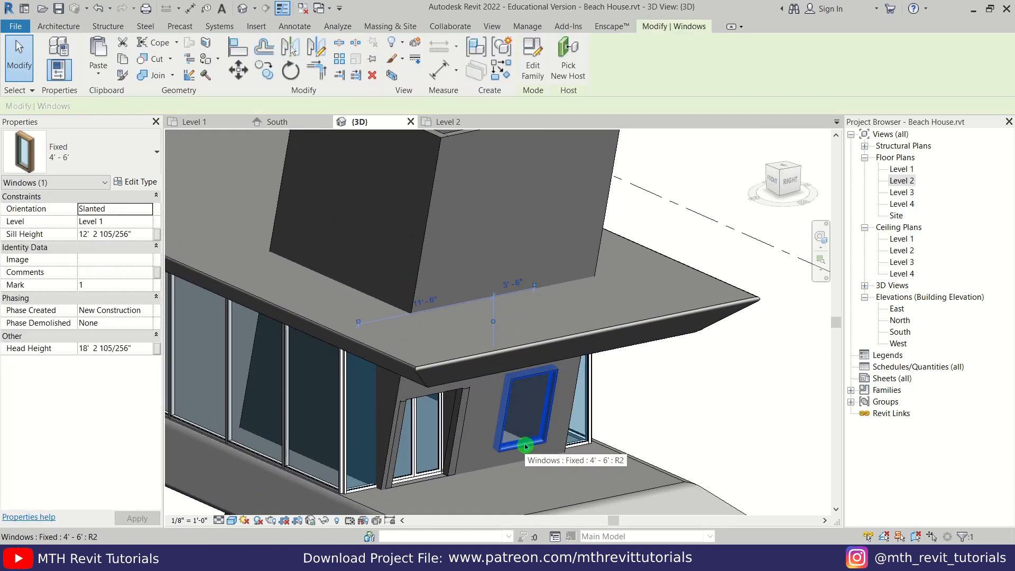
key(c)
key(s)
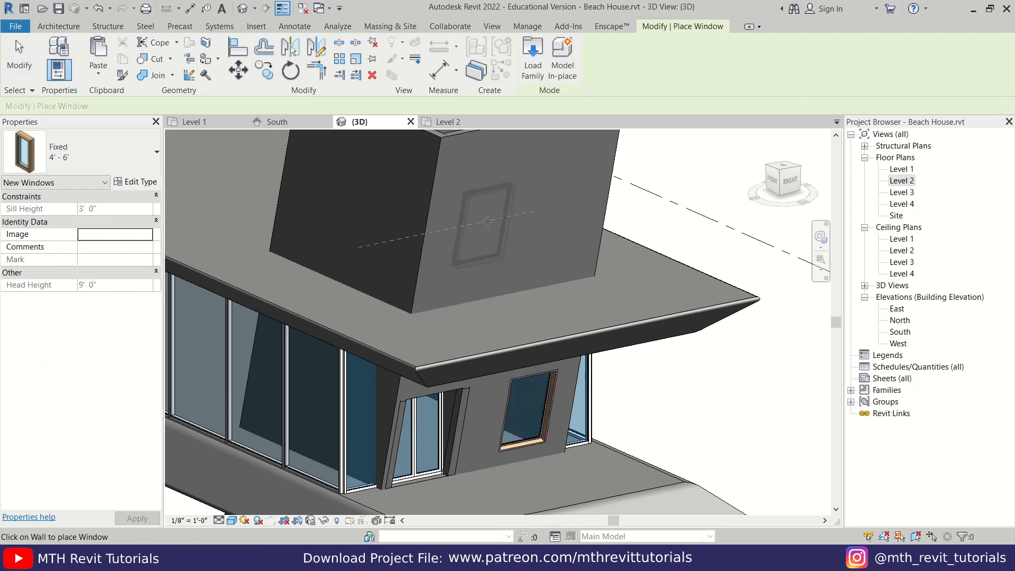
click(478, 220)
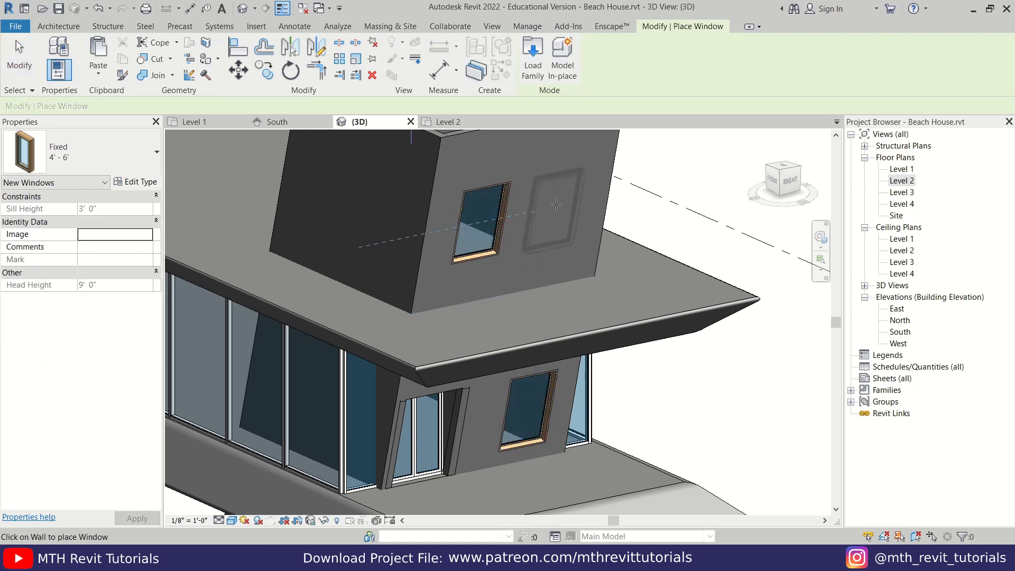
- Finish placing a second 4' - 6' fixed window beside the first on the tower wall and view that wall straight on
key(Escape)
key(Escape)
click(792, 180)
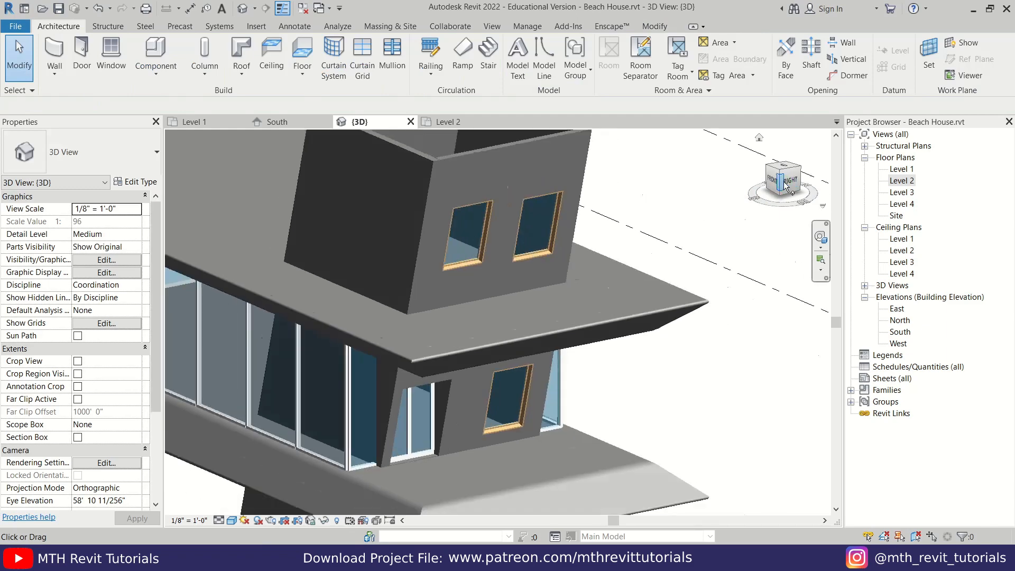
scroll(525, 308, up, 6)
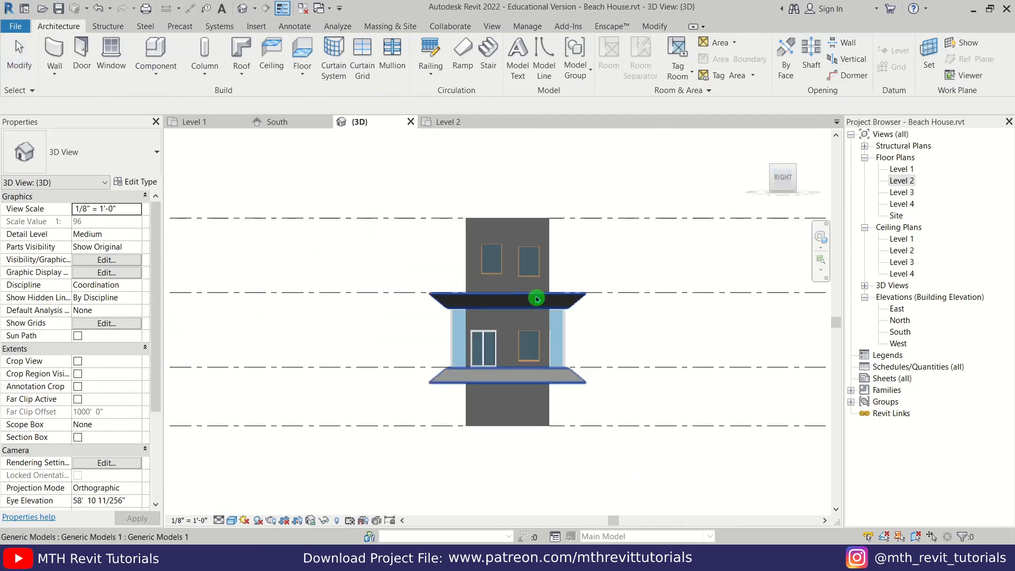
- Reposition both upper tower windows so they sit level with each other, with sills about 2' 9" above Level 3
click(456, 223)
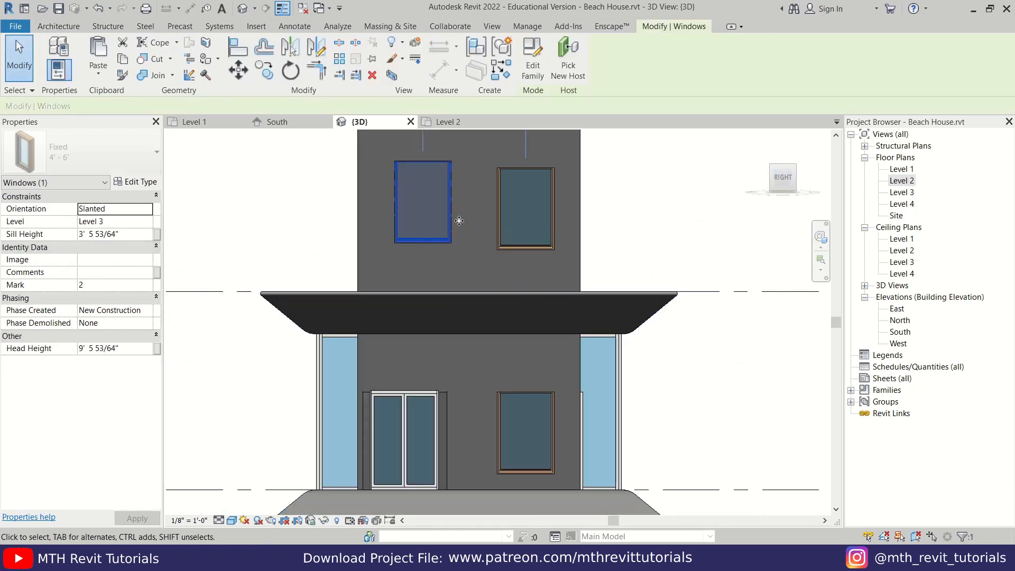
mouse_move(454, 224)
mouse_down()
mouse_move(444, 225)
mouse_move(448, 235)
mouse_up()
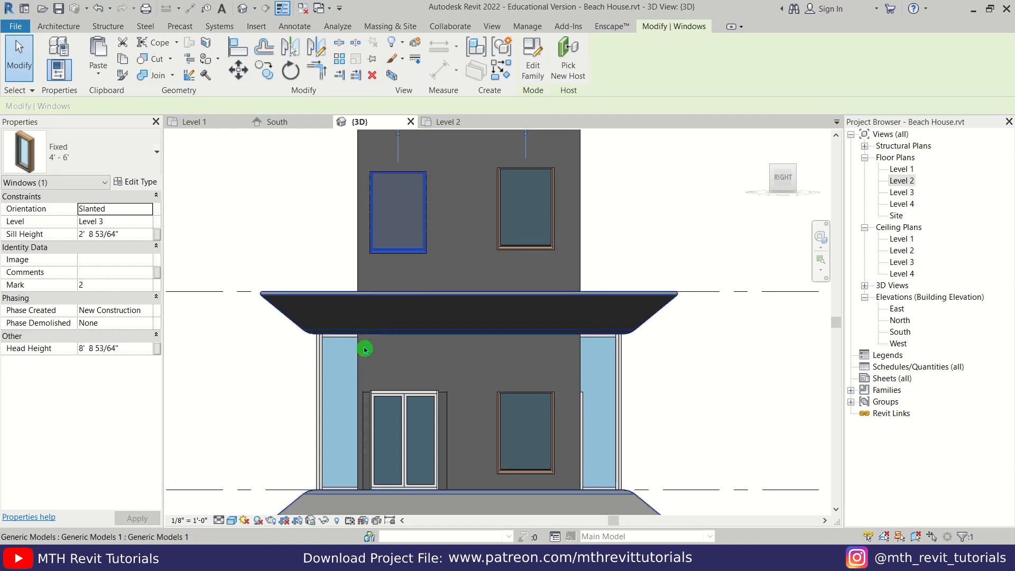
click(538, 251)
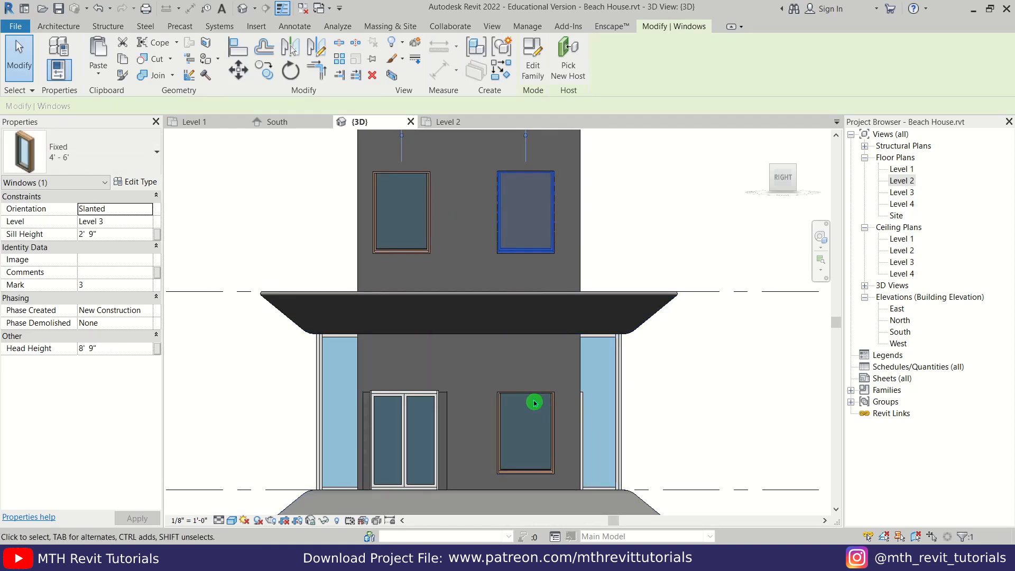
click(616, 245)
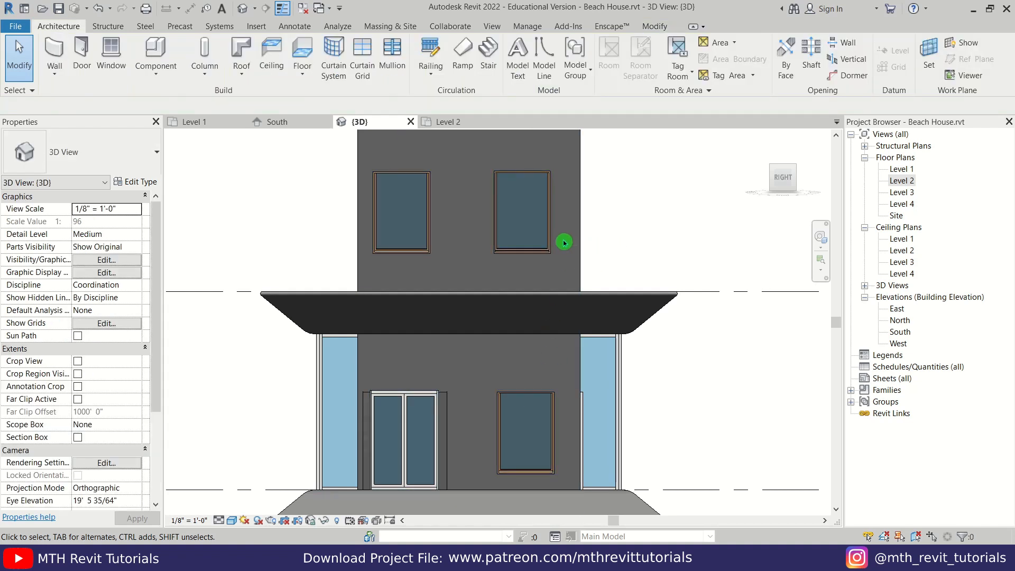
- Align the edge of the right upper tower window with the matching edge of the window below the roof
key(l)
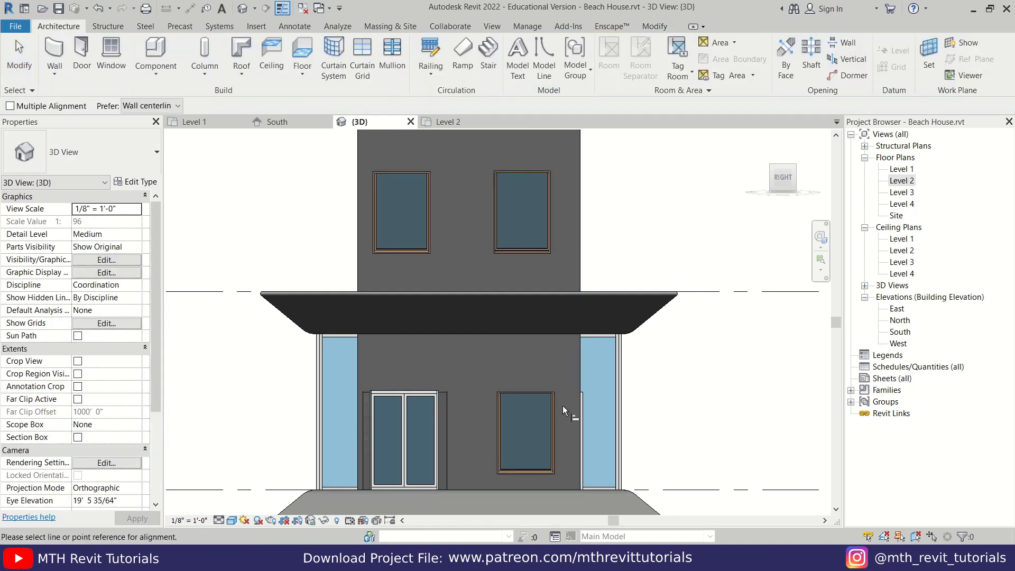
key(Escape)
key(l)
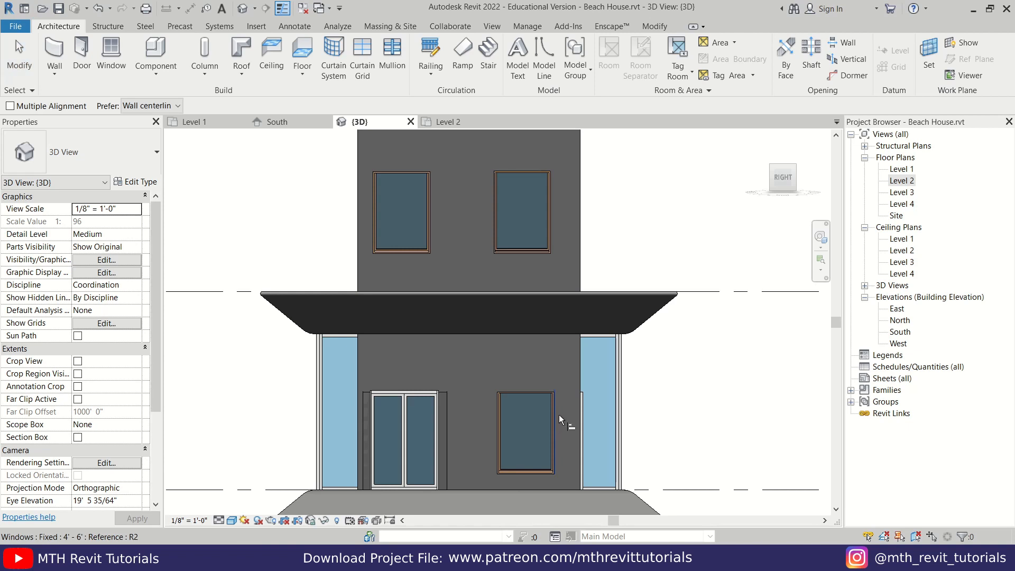
click(554, 237)
key(Escape)
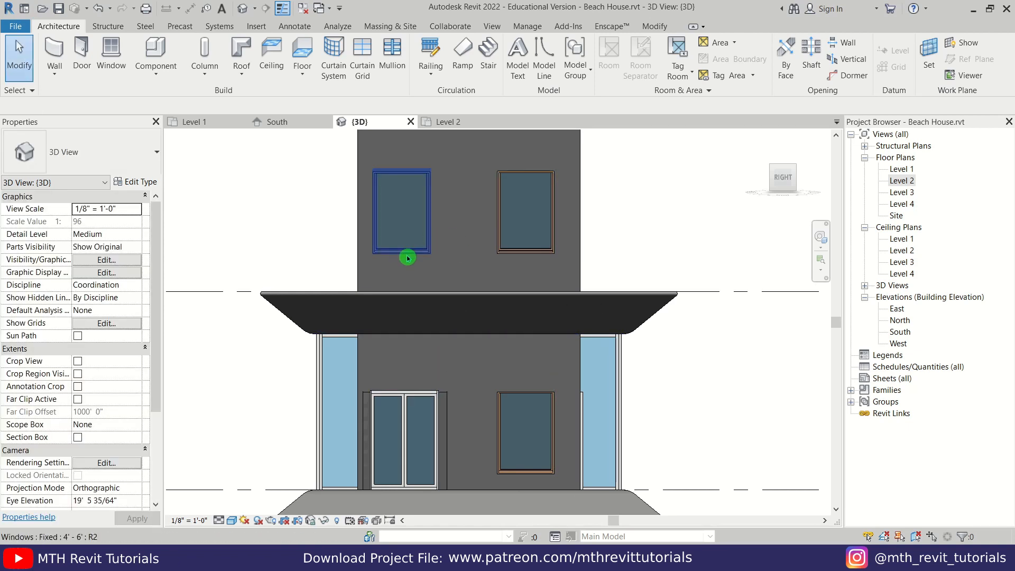
- Nudge the left upper tower window slightly toward the aligned window, keeping its sill height
click(406, 262)
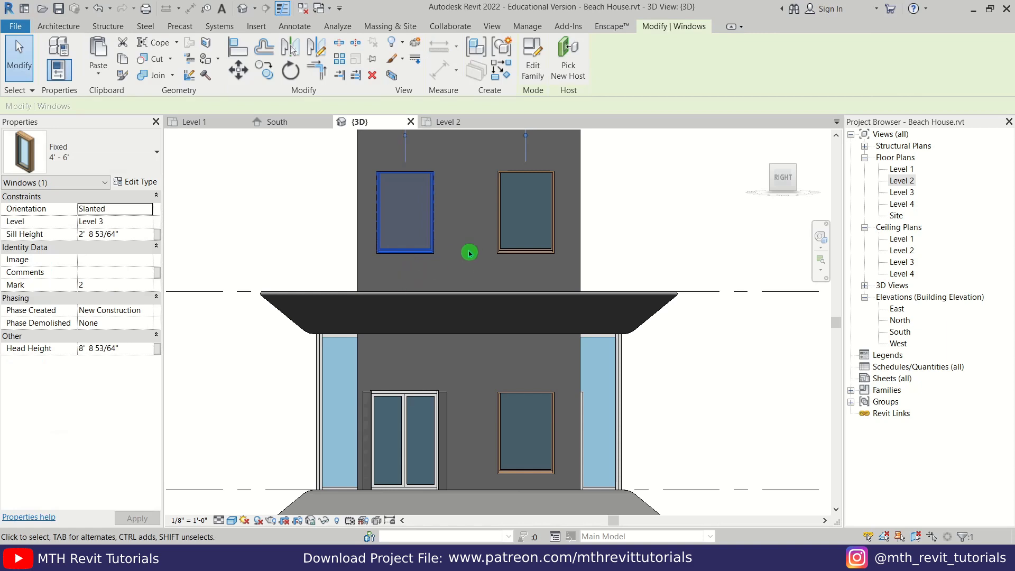
scroll(466, 249, up, 2)
key(Escape)
- Start a Generic - 12" floor and pick the inner top edges of the tower walls as its boundary
shift+middle_drag(467, 249, 543, 436)
scroll(356, 318, up, 3)
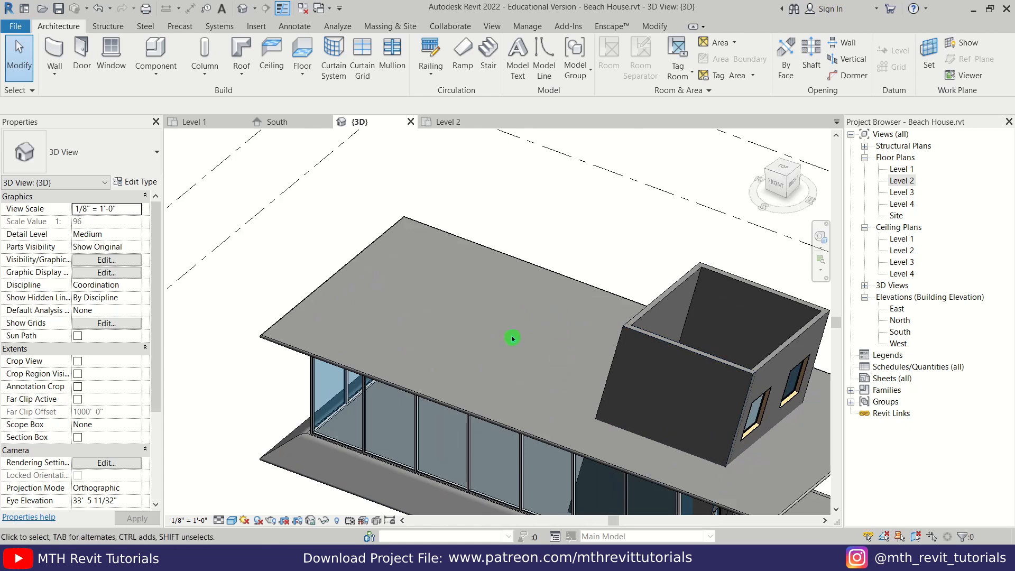
middle_drag(616, 392, 476, 379)
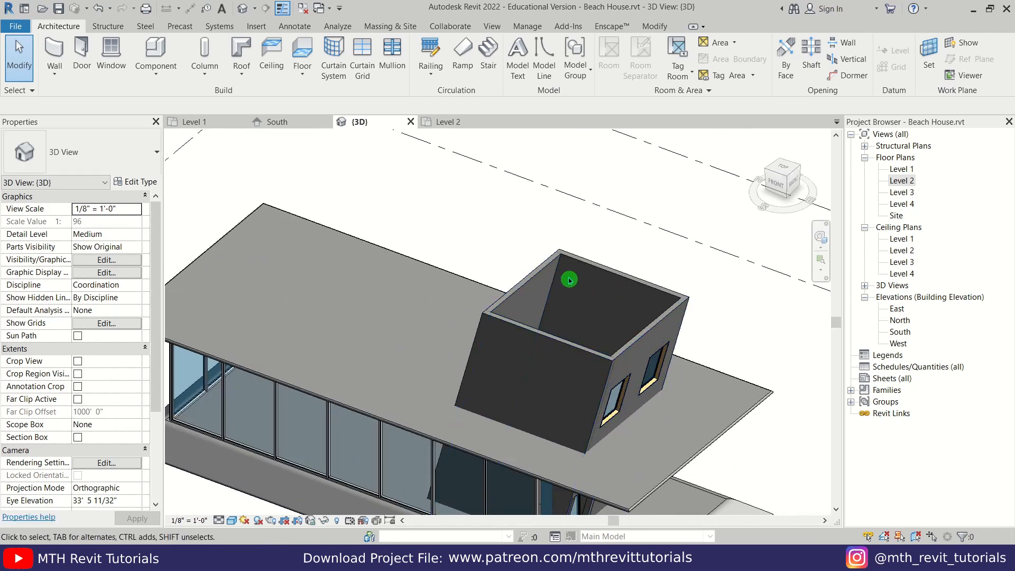
scroll(559, 361, down, 2)
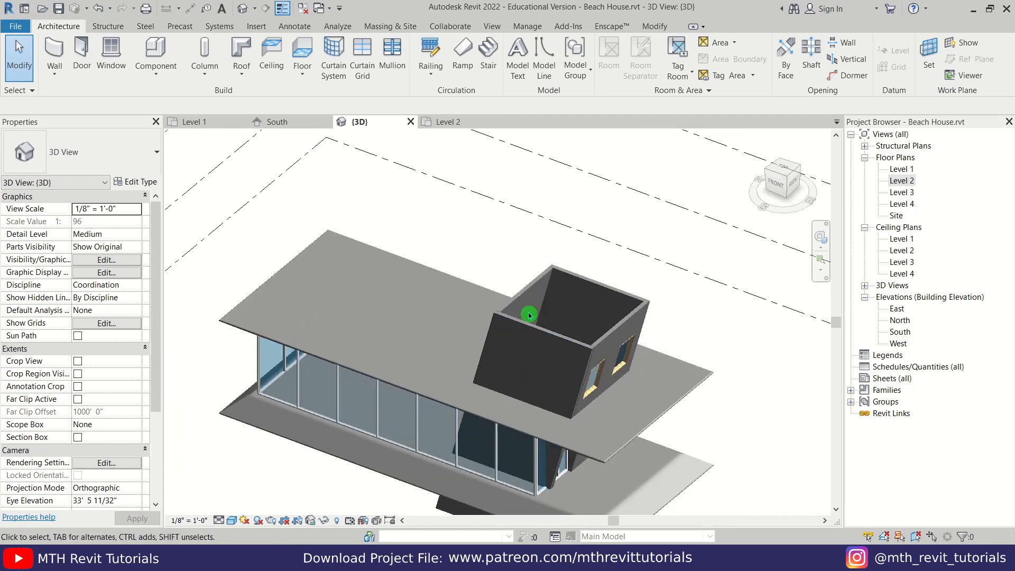
middle_drag(568, 295, 438, 284)
scroll(440, 281, up, 2)
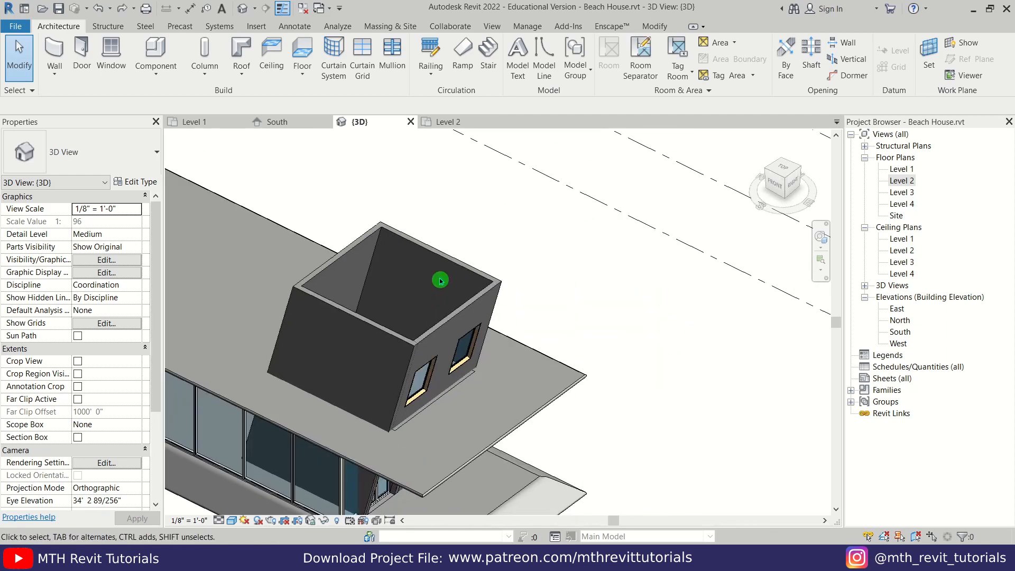
click(302, 58)
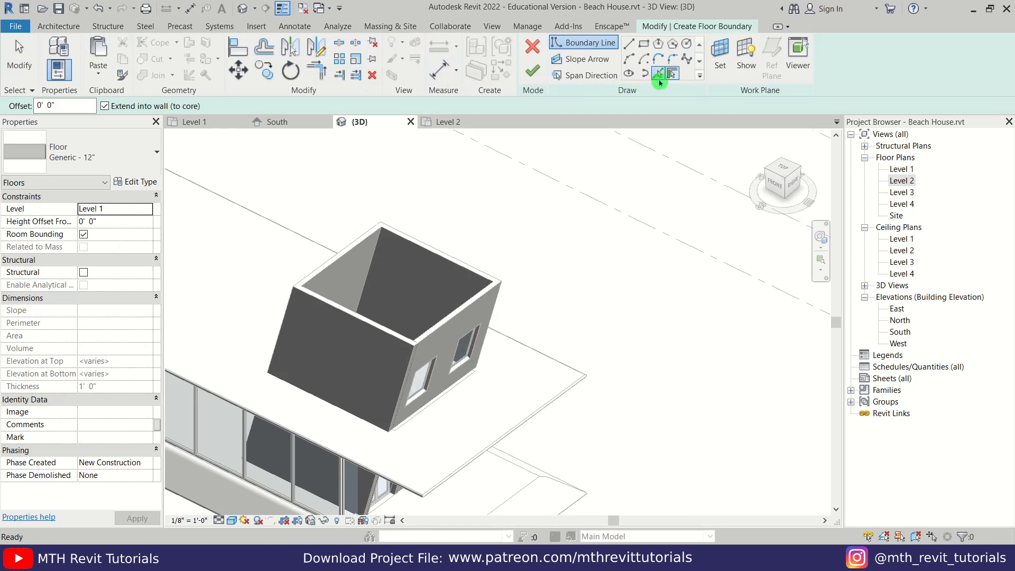
click(659, 74)
scroll(449, 190, up, 2)
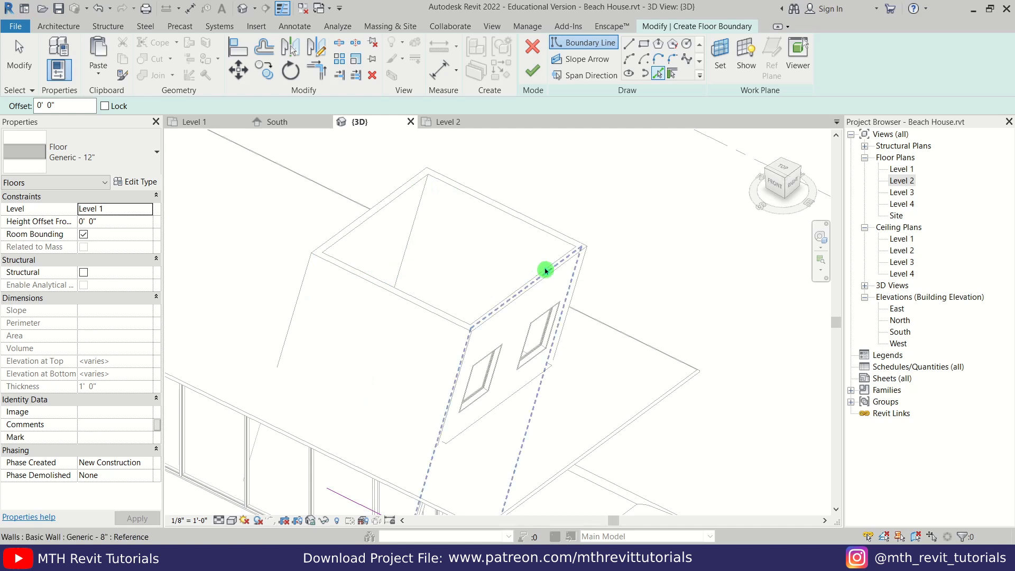
- Check the closed floor boundary sketch and finish the Generic - 12" floor
scroll(596, 339, down, 4)
middle_drag(416, 381, 407, 315)
key(Escape)
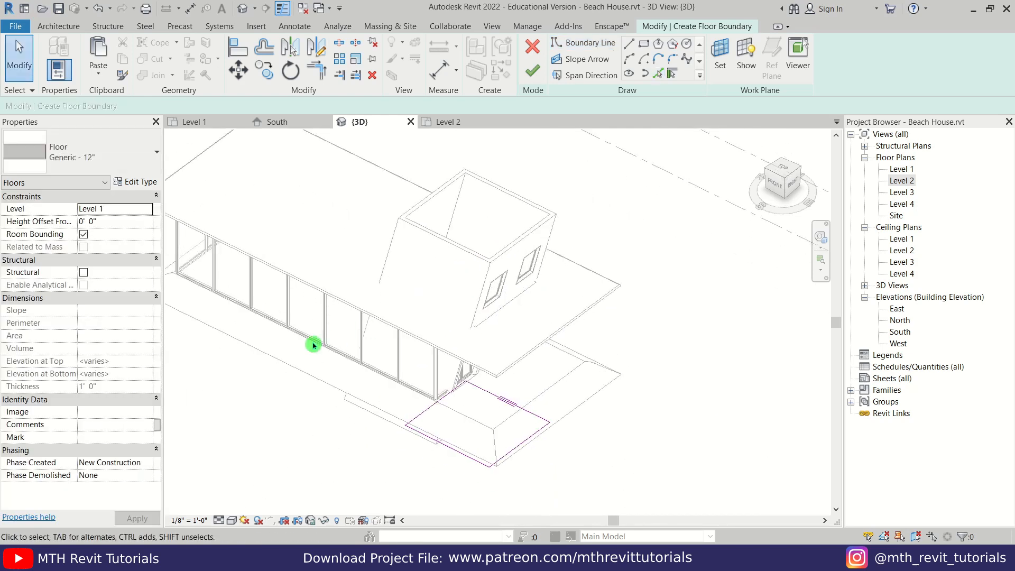
drag(309, 340, 608, 494)
click(545, 299)
click(530, 79)
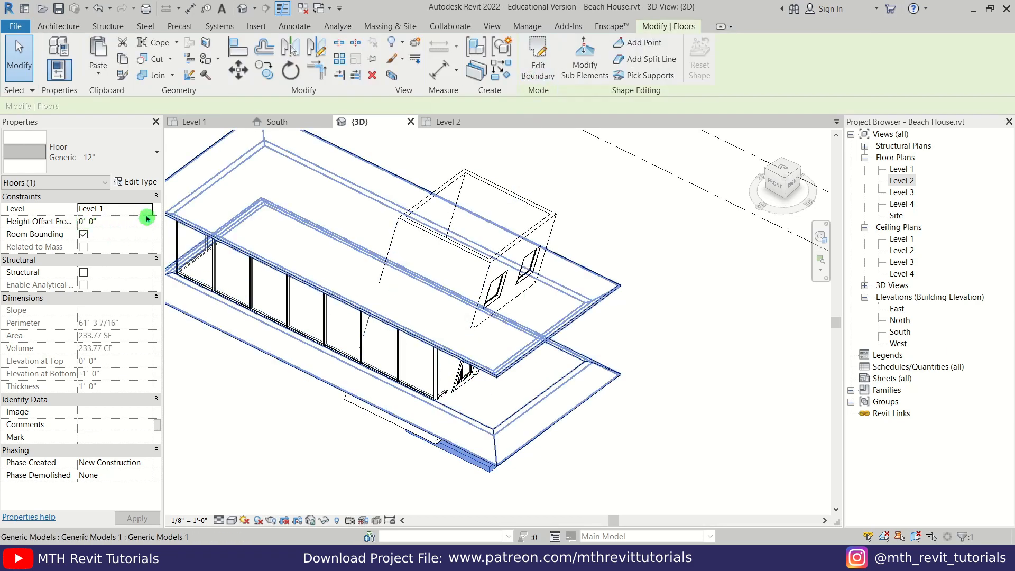
- Set the new floor's level to Level 4 so it caps the tower
click(147, 214)
click(102, 254)
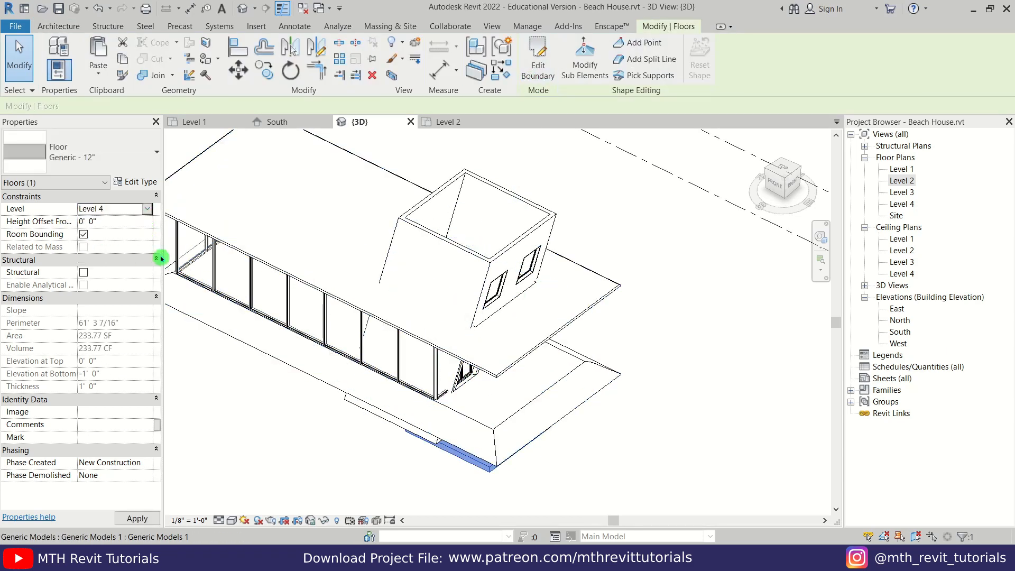
scroll(561, 206, up, 5)
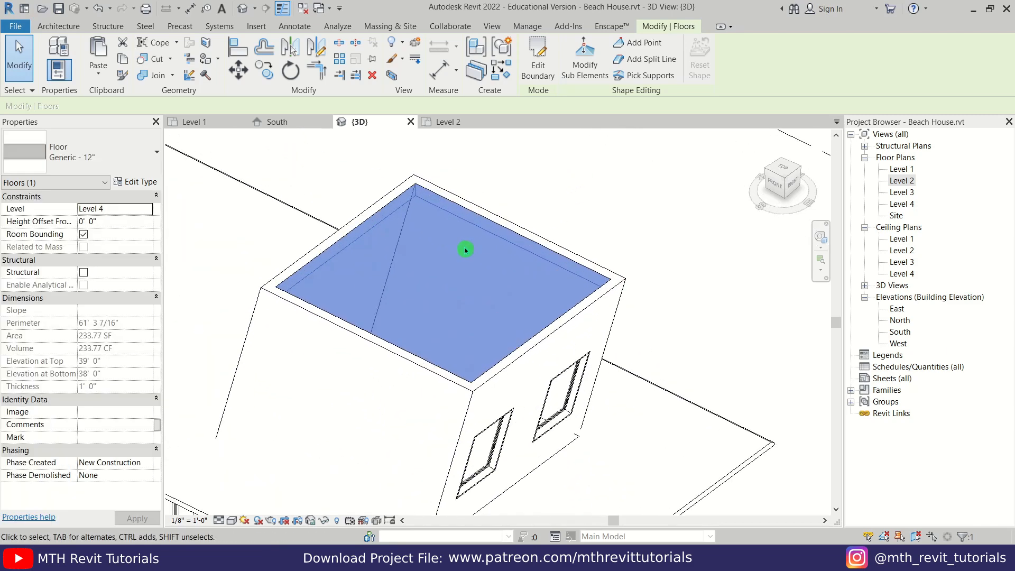
key(Escape)
scroll(537, 236, up, 5)
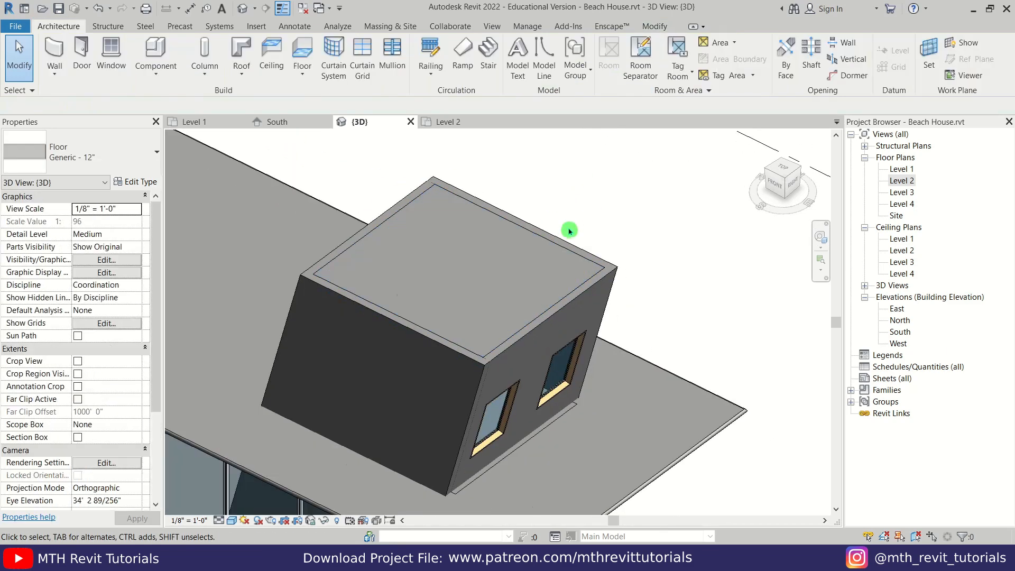
- Set the tower roof floor's height offset from Level 4 to -1' 0"
click(415, 200)
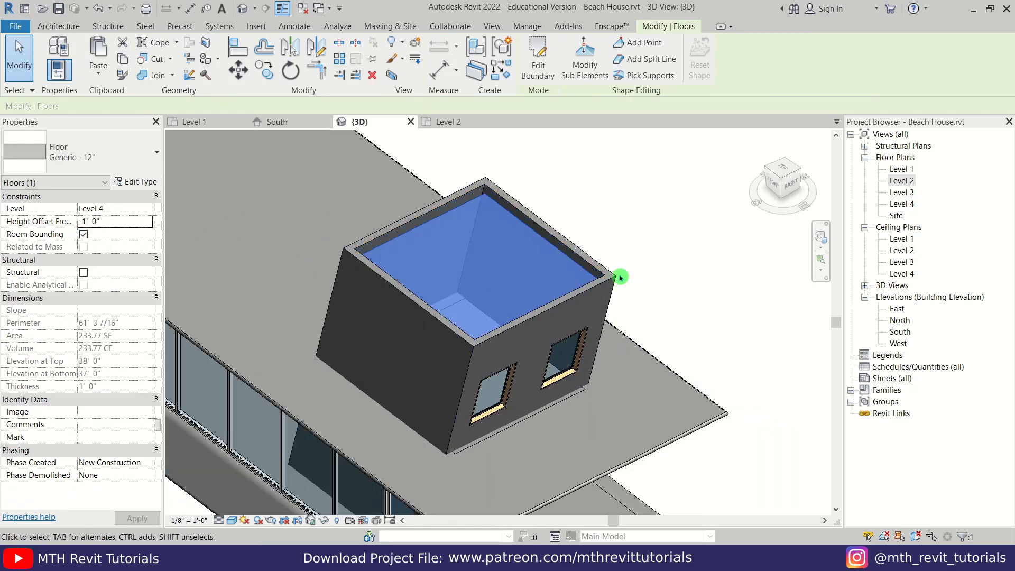
click(617, 249)
shift+middle_drag(617, 249, 343, 296)
scroll(313, 290, up, 2)
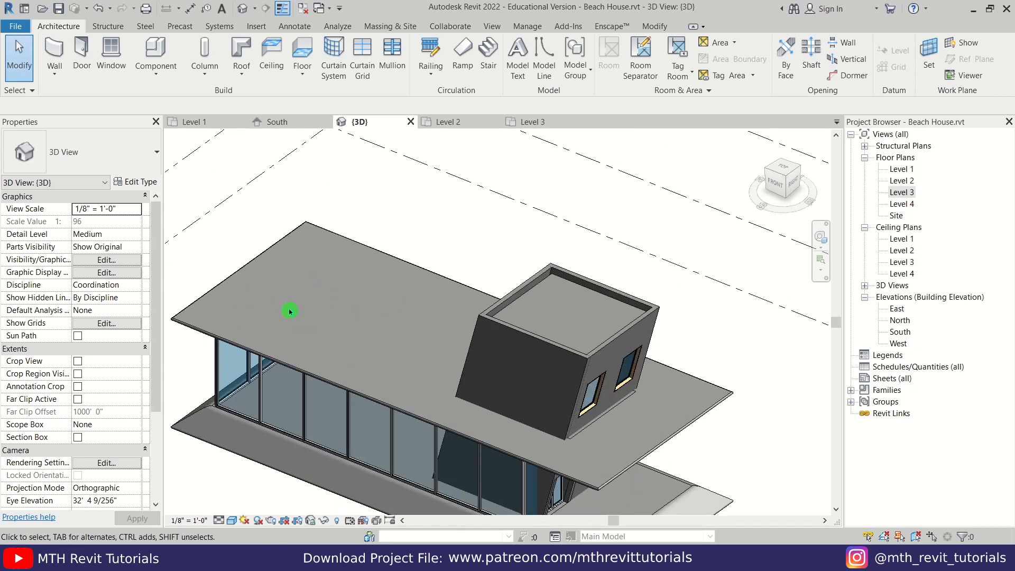
- Start an in-place model component in the Generic Models category from the Level 3 floor plan
scroll(290, 311, up, 1)
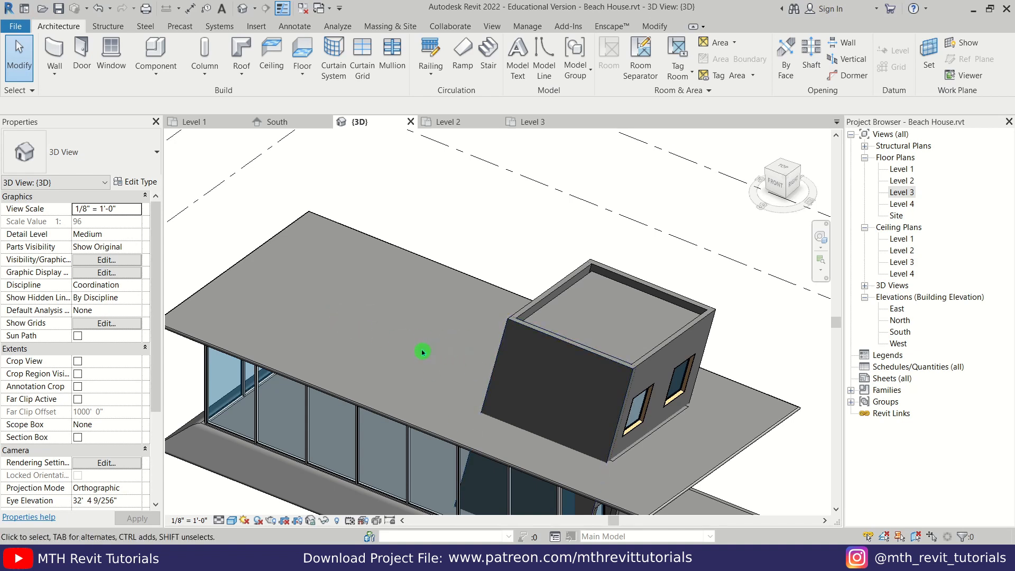
double_click(902, 192)
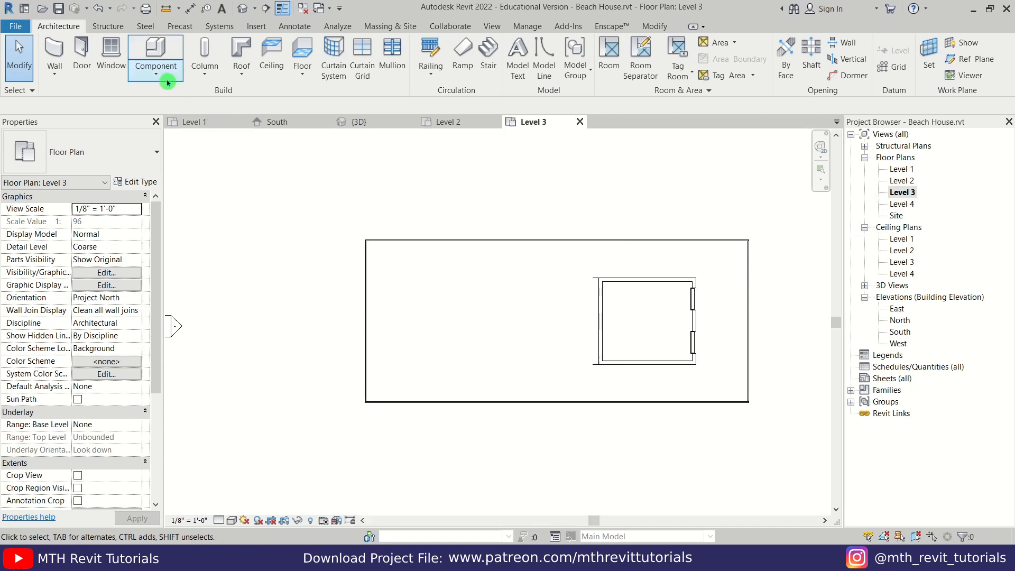
click(159, 74)
click(184, 135)
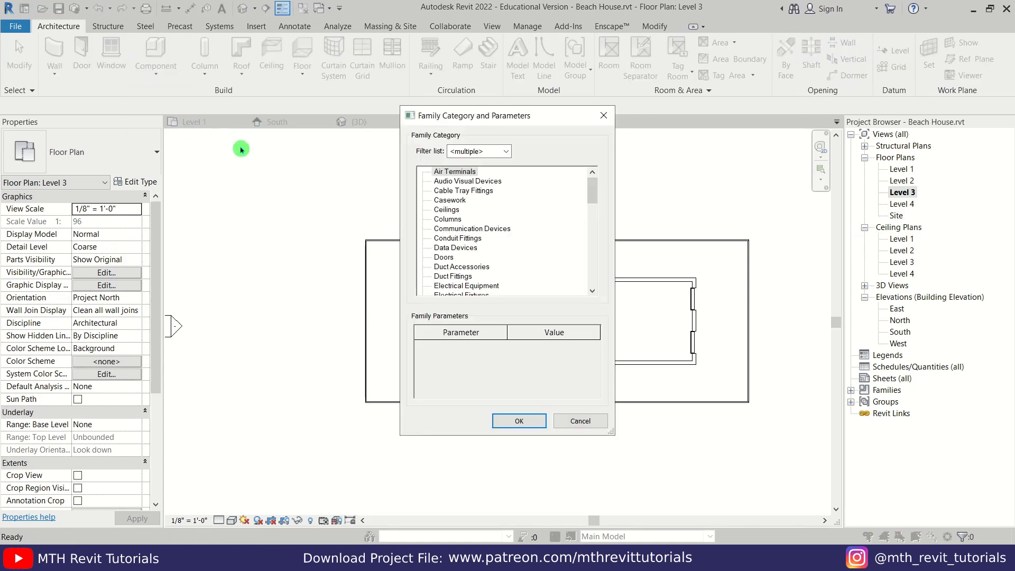
scroll(463, 232, down, 3)
click(493, 276)
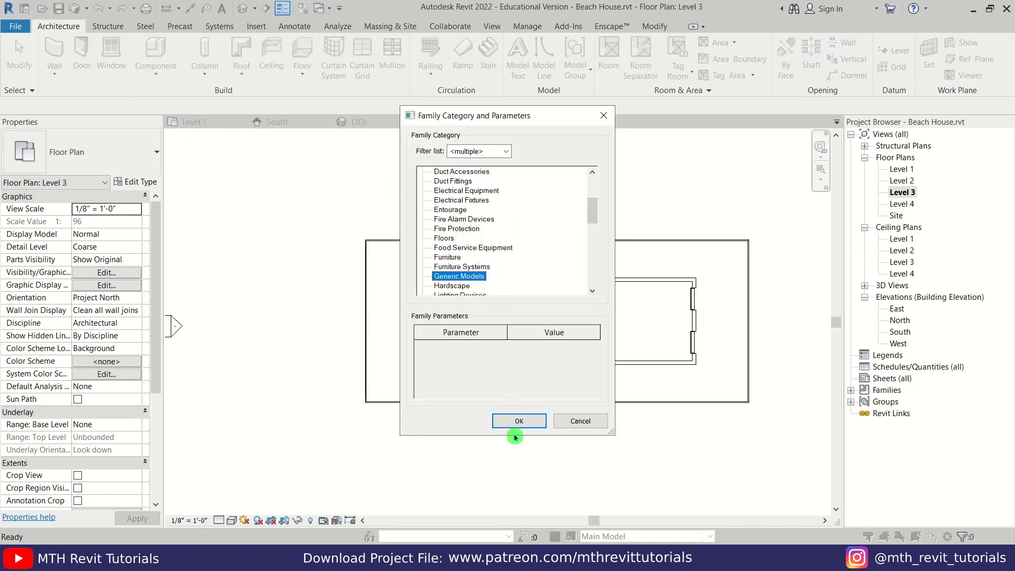
click(519, 422)
click(523, 306)
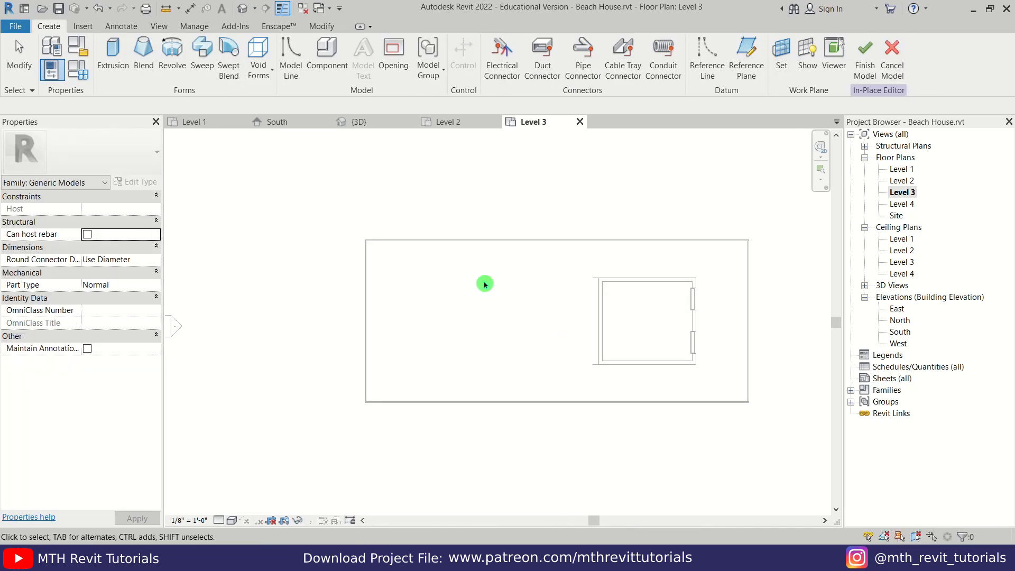
- Start a void extrusion and sketch a rectangle about 21' by 19' 6" on the open part of the roof slab
click(266, 79)
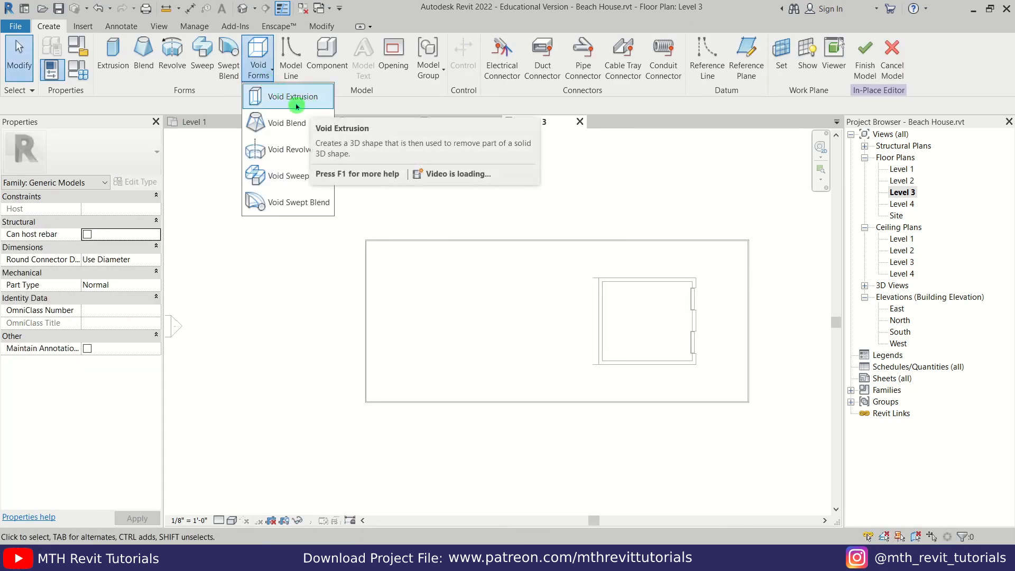
click(296, 105)
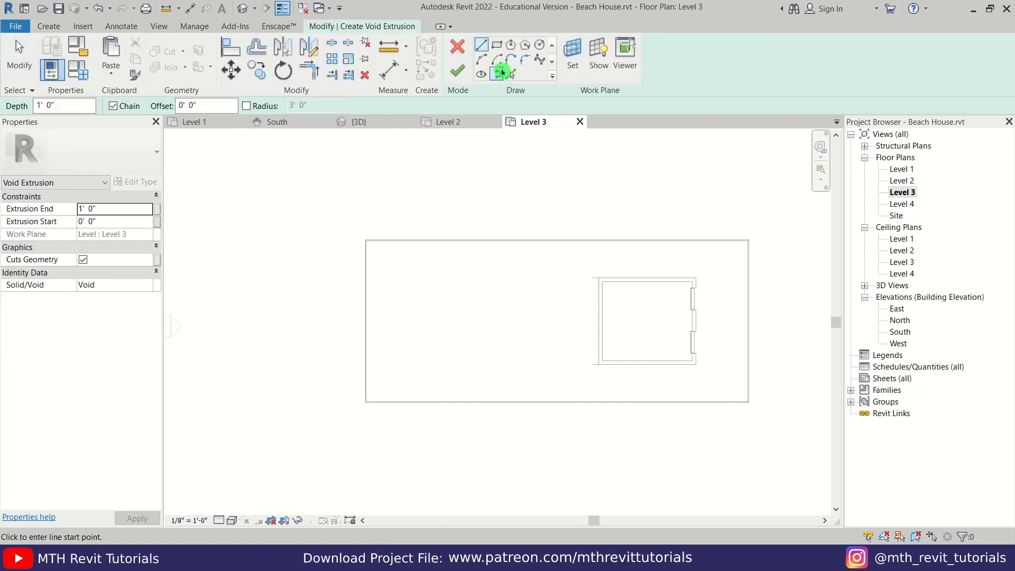
click(498, 50)
scroll(438, 260, up, 2)
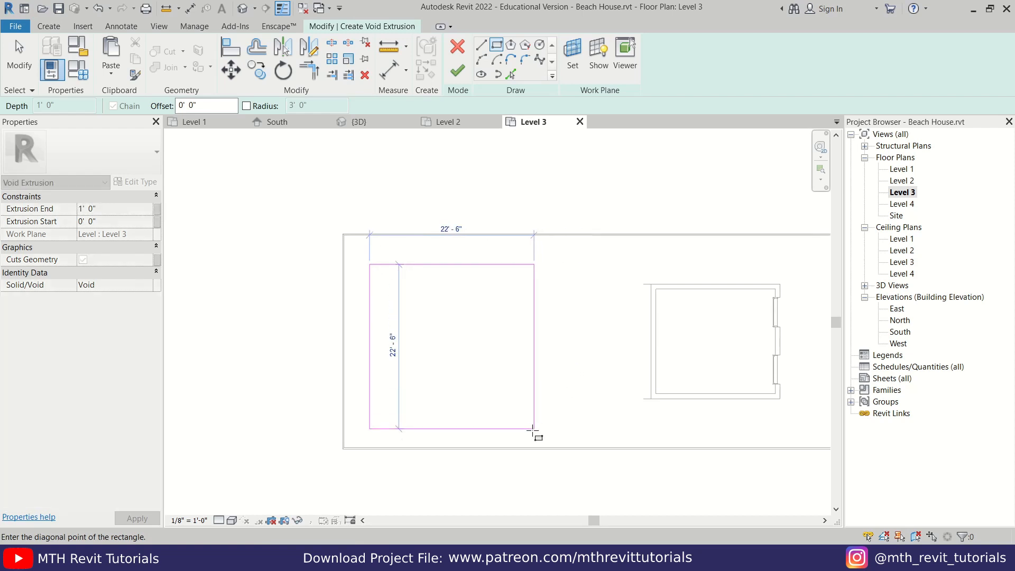
click(523, 406)
key(Escape)
key(Escape)
- Set the distance from the rectangle's left line to the roof slab's left edge to 3' 0"
click(370, 303)
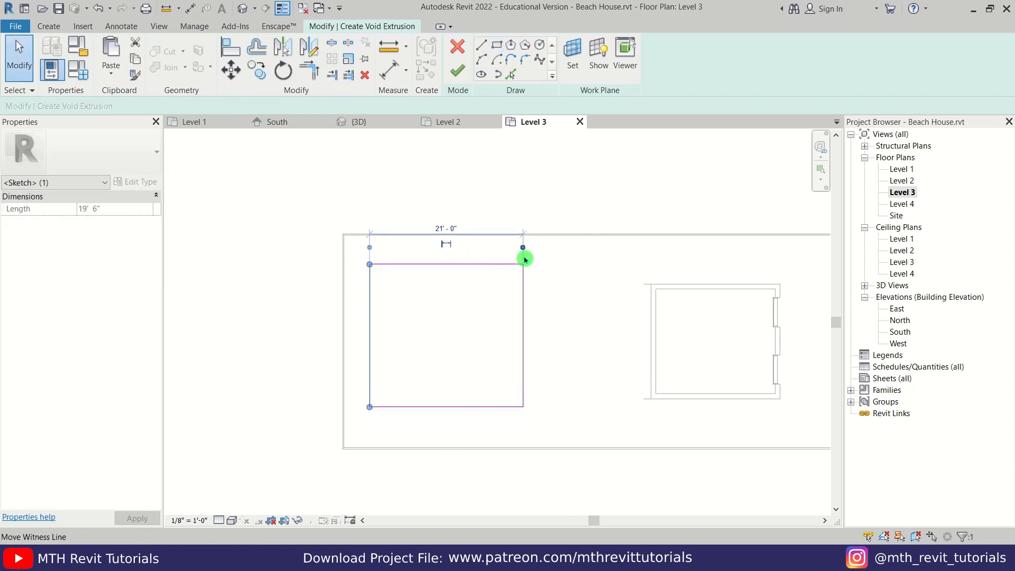
drag(352, 282, 356, 272)
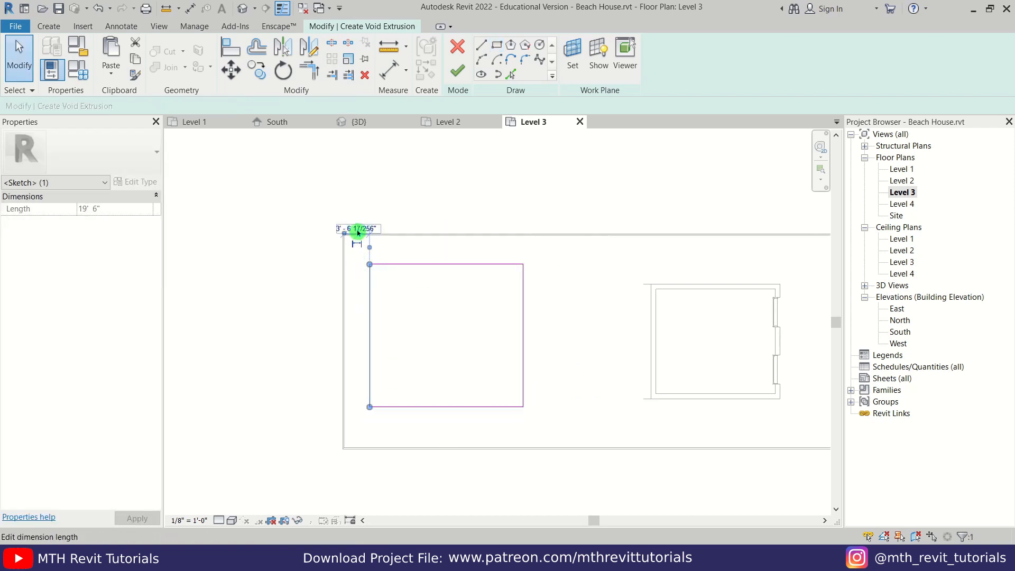
key(Return)
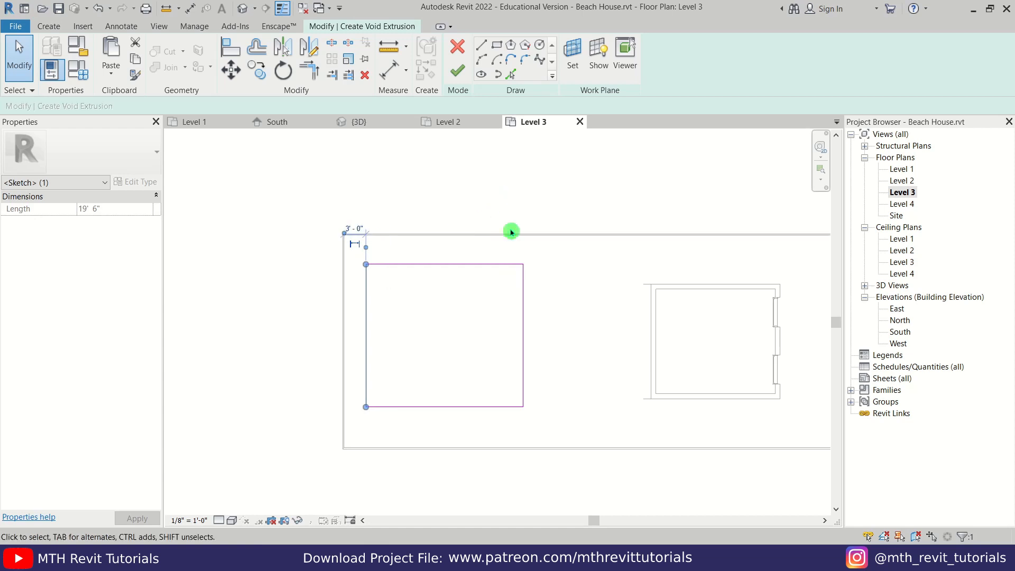
- Set the distance from the void rectangle's upper line to the roof slab's upper edge to 3' 0"
click(527, 296)
click(464, 263)
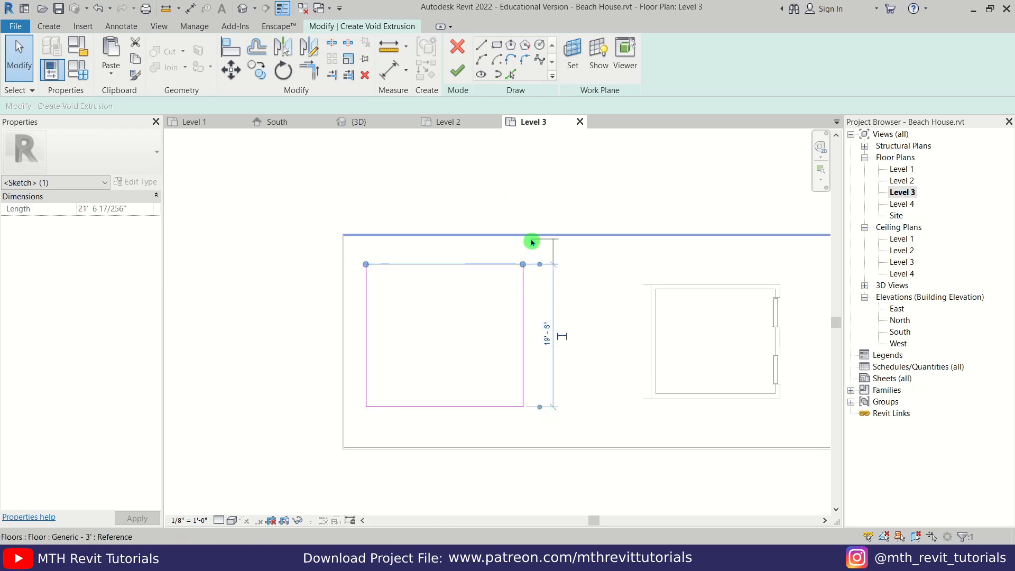
drag(532, 242, 529, 240)
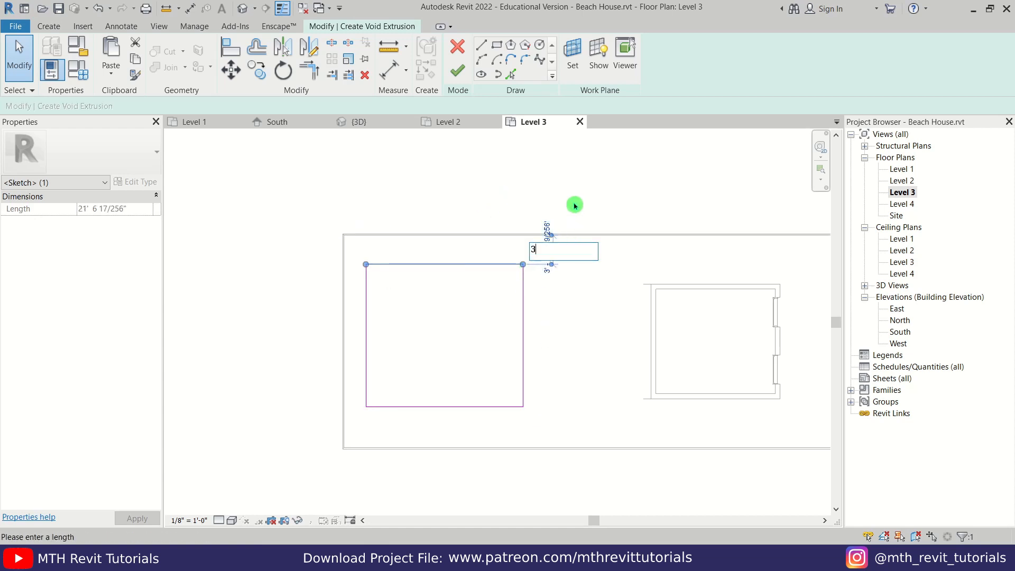
key(Return)
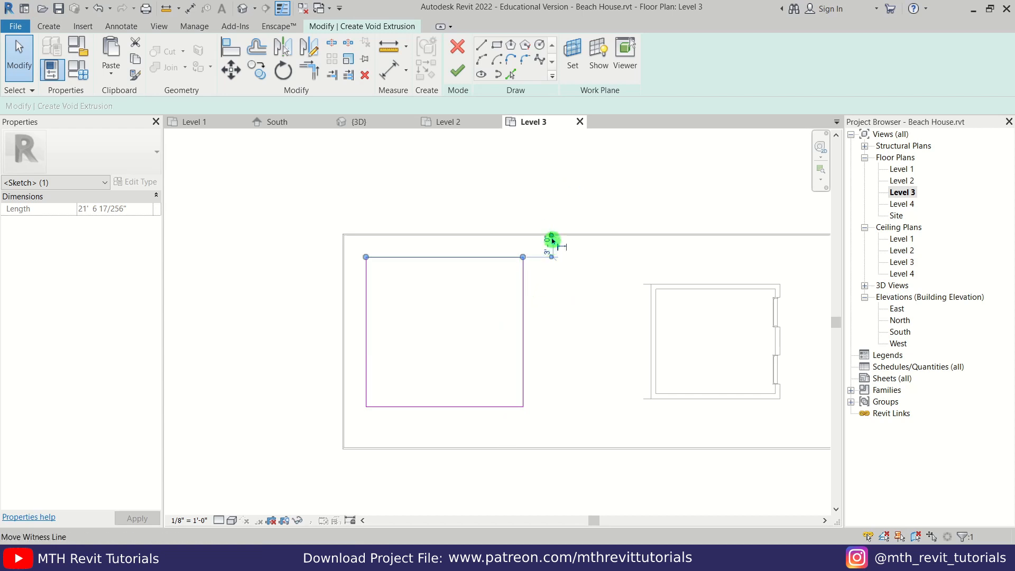
- Set the distance from the void rectangle's lower line to the roof slab's lower edge to 3' 0"
click(477, 407)
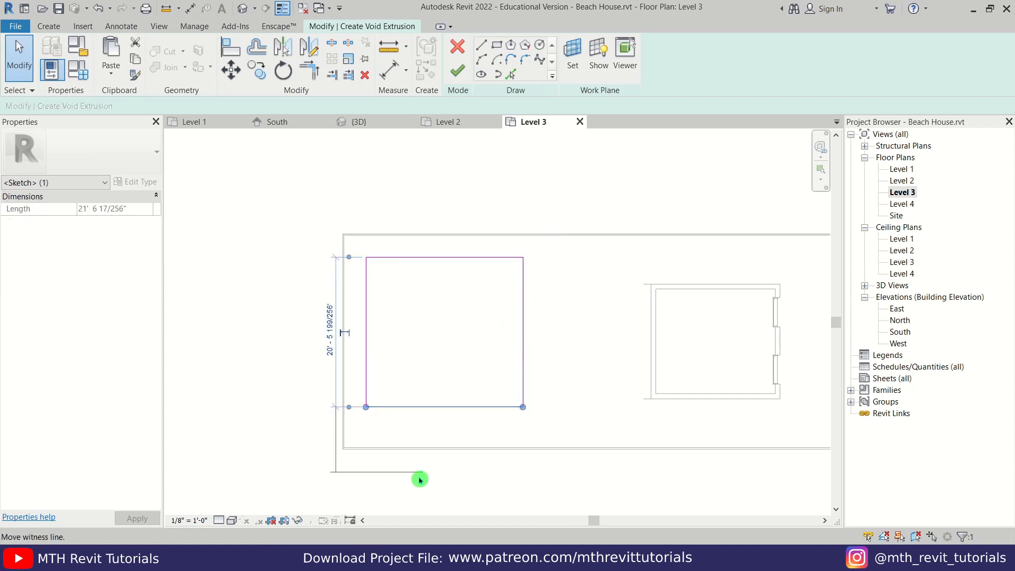
drag(420, 479, 405, 450)
scroll(320, 426, up, 1)
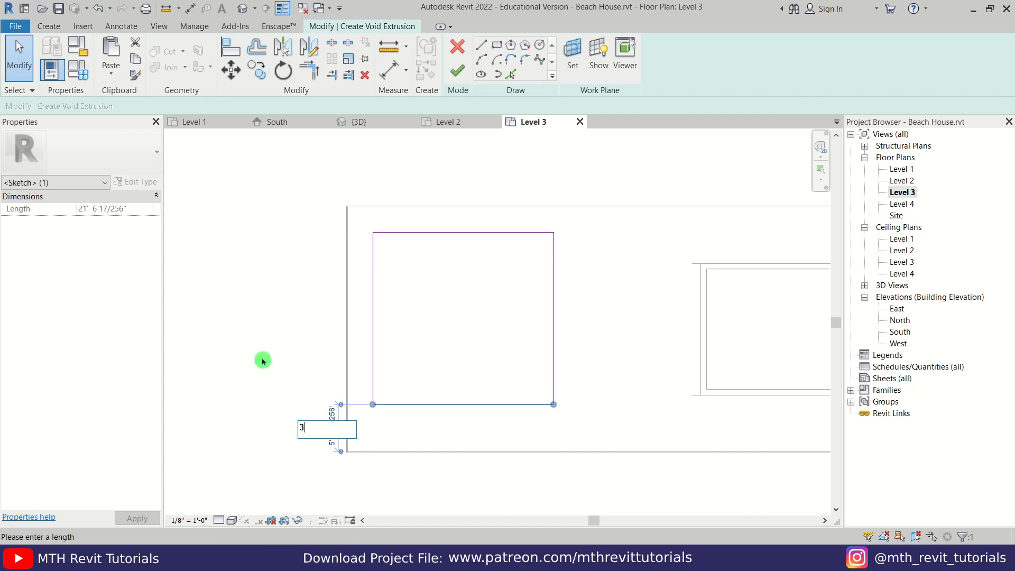
key(Return)
middle_drag(579, 413, 515, 428)
- Set the width of the void rectangle to 15' 0" by moving its right line
click(490, 353)
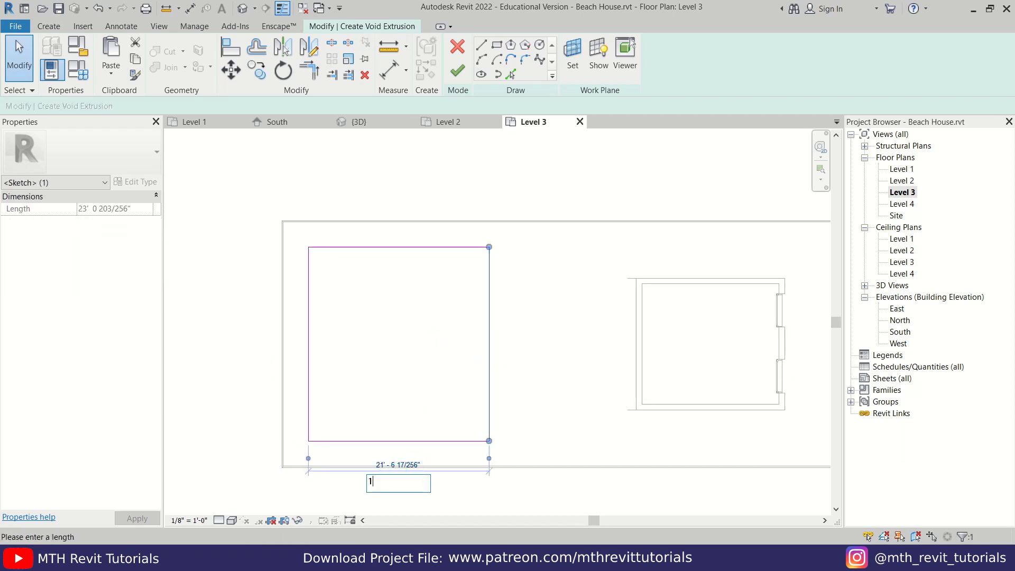
key(Return)
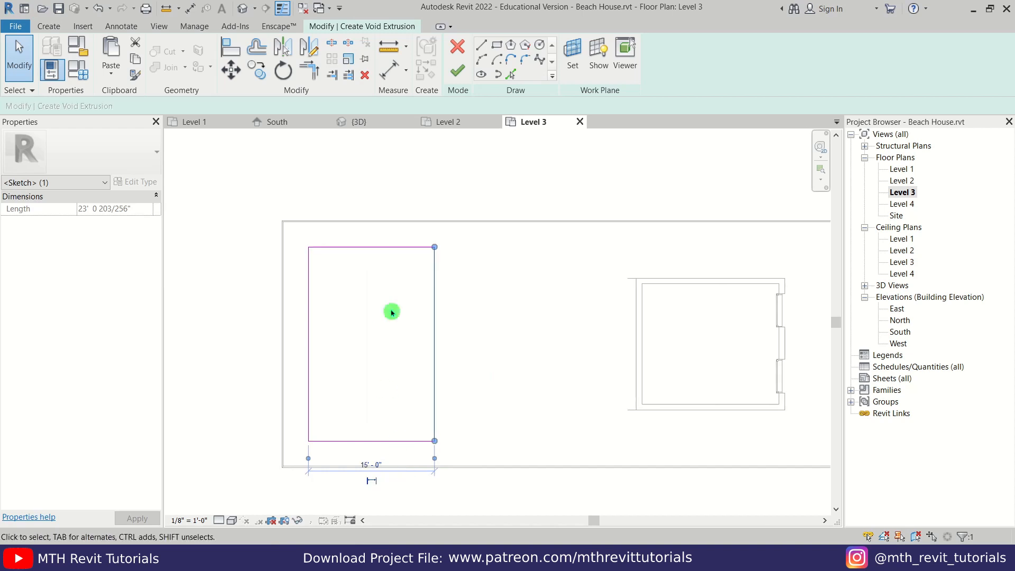
click(391, 389)
middle_drag(589, 424, 518, 410)
middle_drag(472, 364, 431, 335)
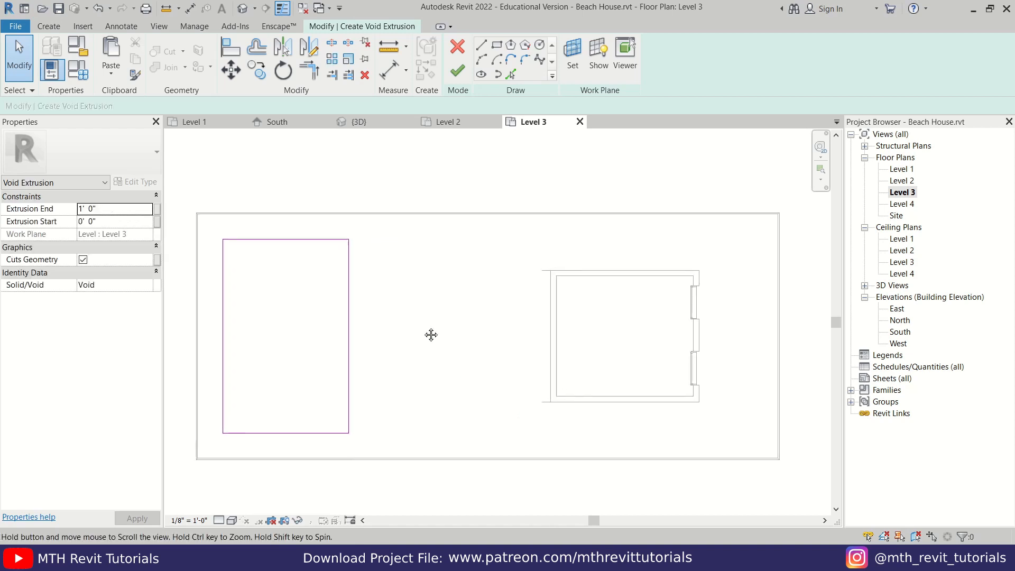
- Offset the rectangle's right line outward by 0' 8" and draw lines from it to close a second rectangle about 47' by 23'
click(509, 76)
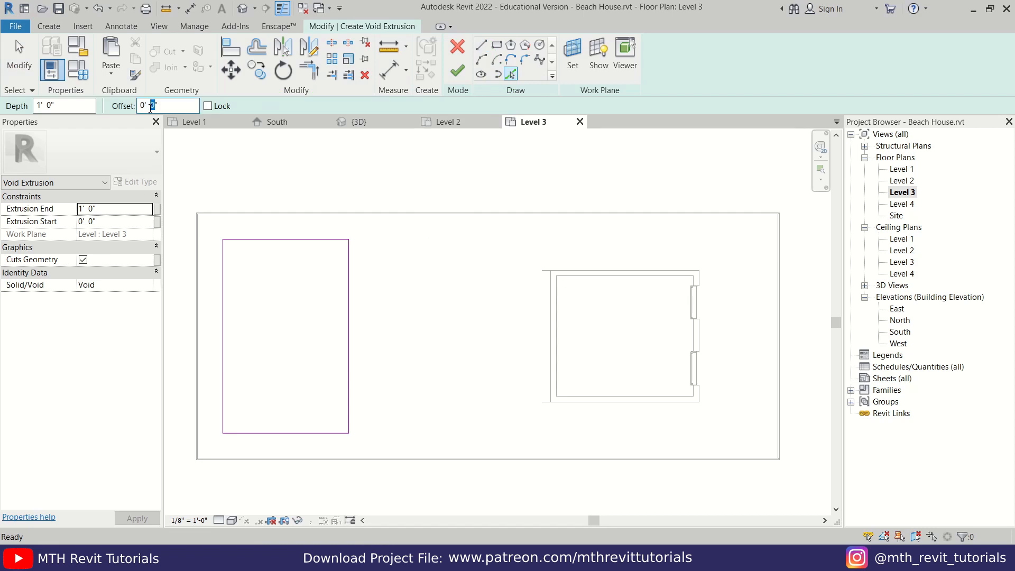
click(355, 283)
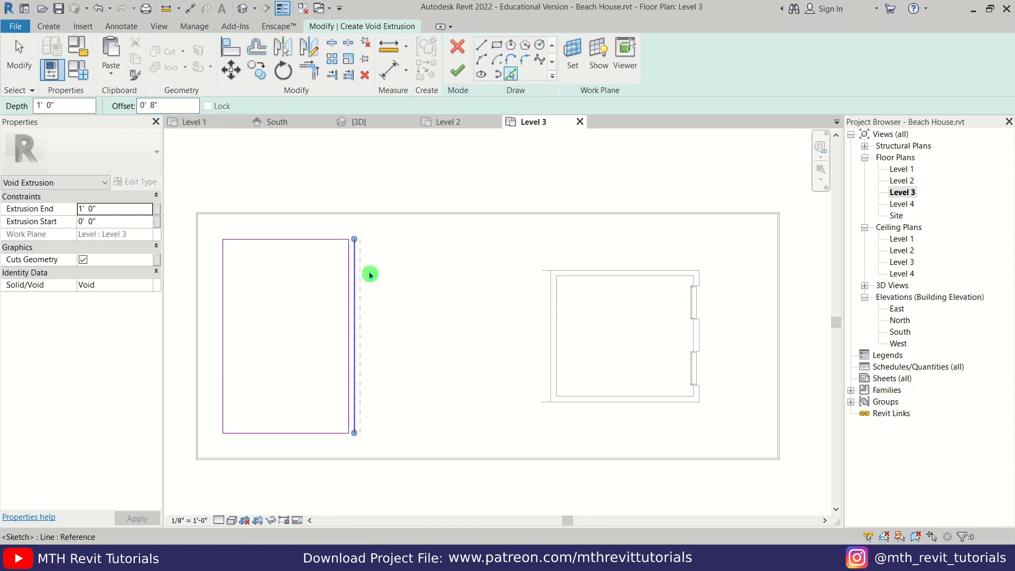
click(487, 53)
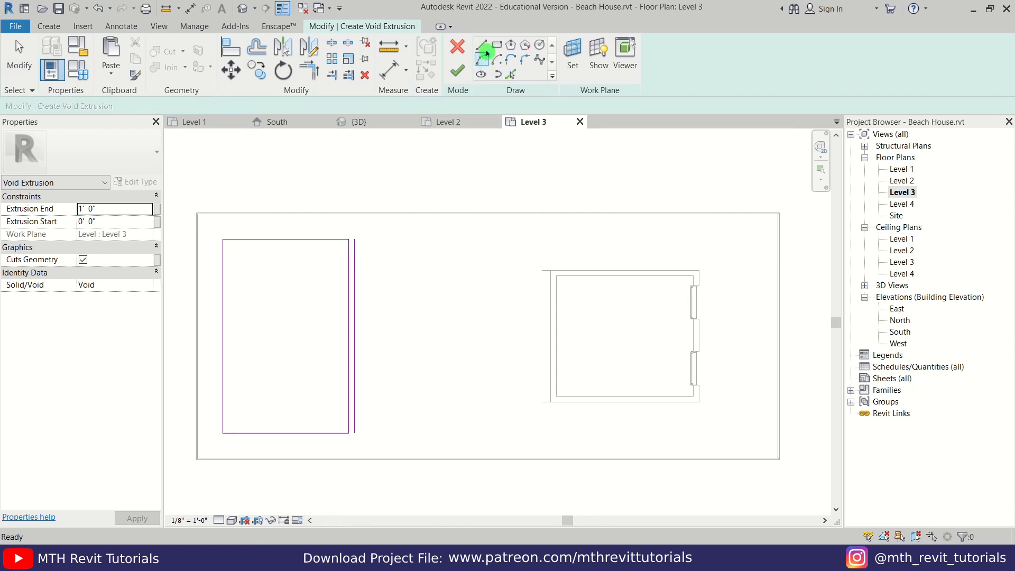
click(354, 239)
click(749, 239)
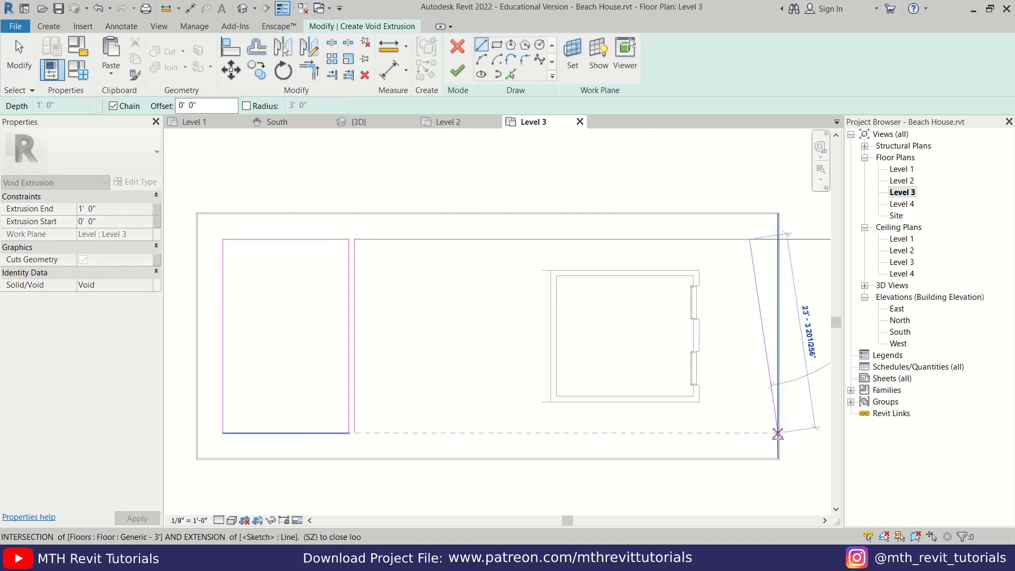
click(750, 433)
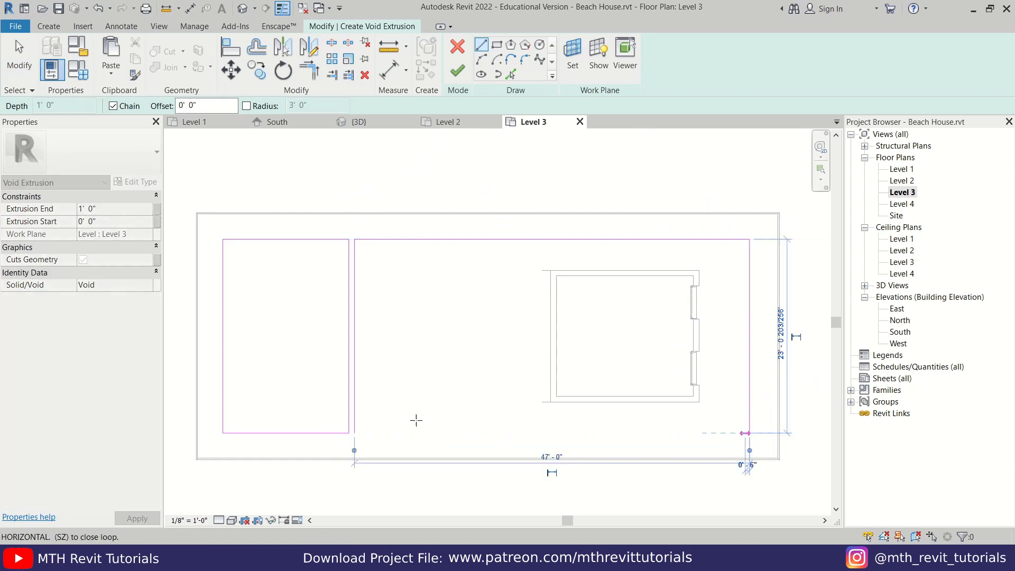
click(355, 433)
key(Escape)
middle_drag(354, 433, 303, 440)
- Set the distance from the second rectangle's right line to the roof slab's right edge to 3' 0"
click(698, 307)
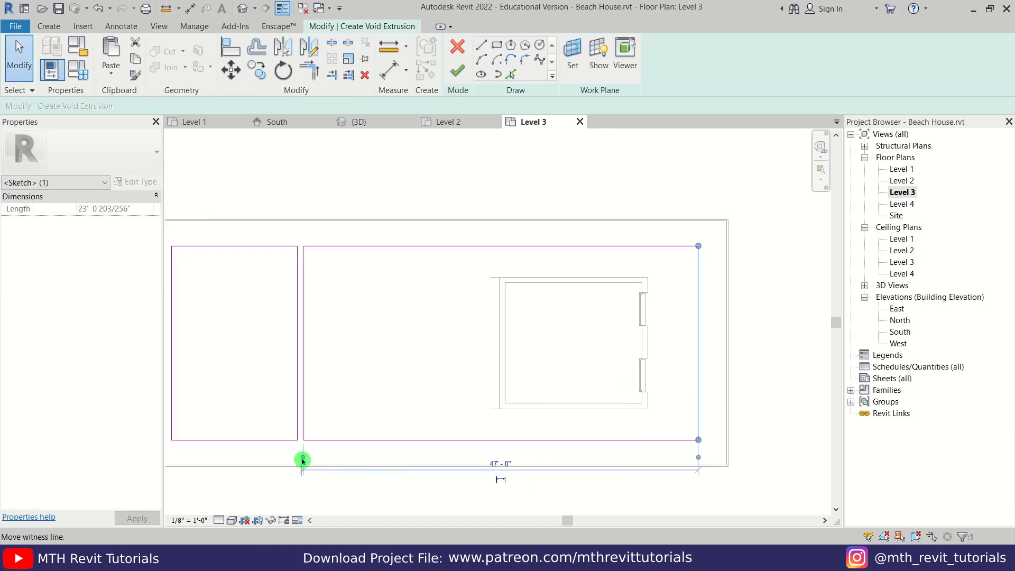
click(727, 405)
scroll(711, 472, up, 2)
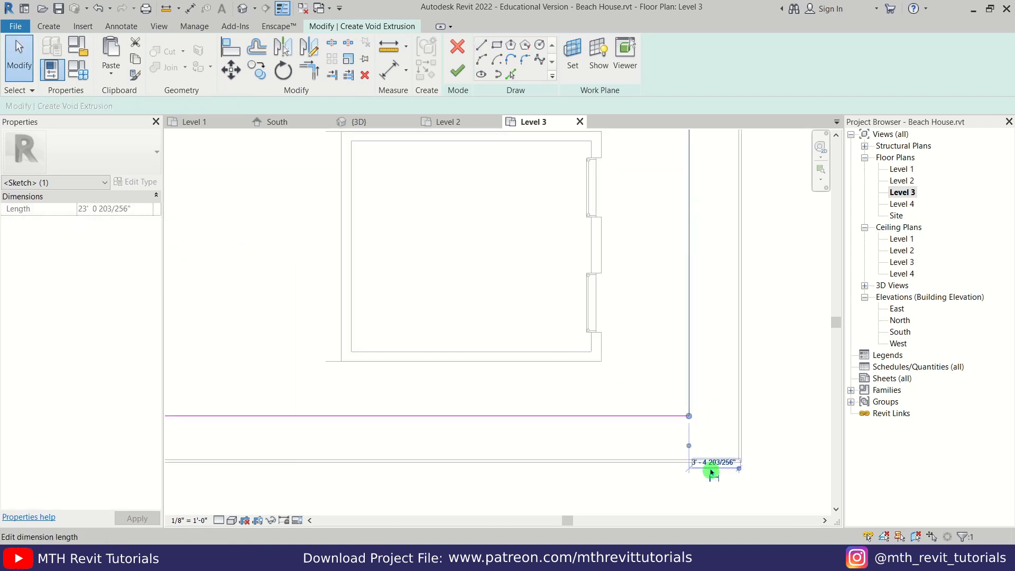
key(Return)
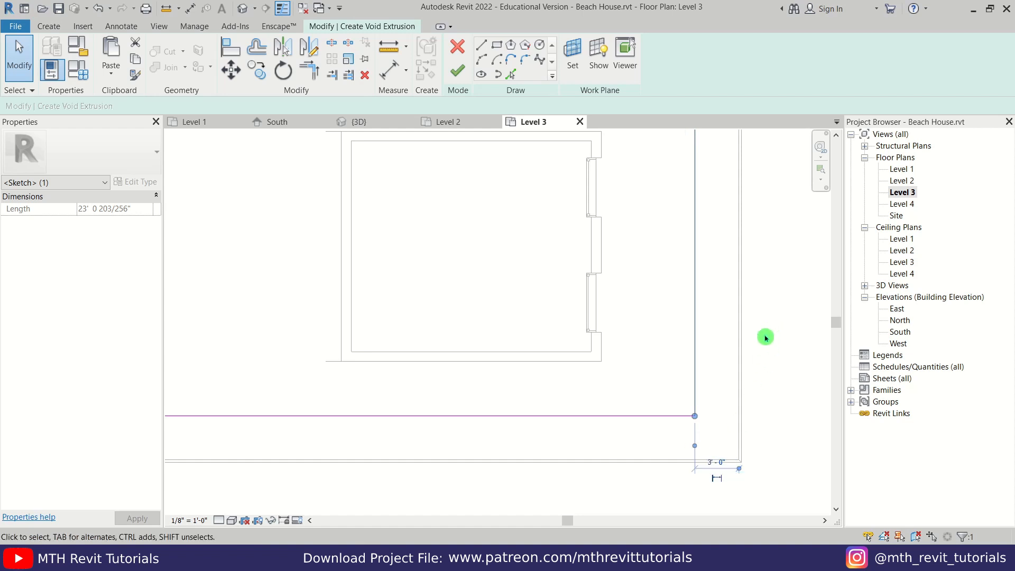
click(679, 347)
scroll(648, 423, down, 3)
middle_drag(602, 401, 491, 352)
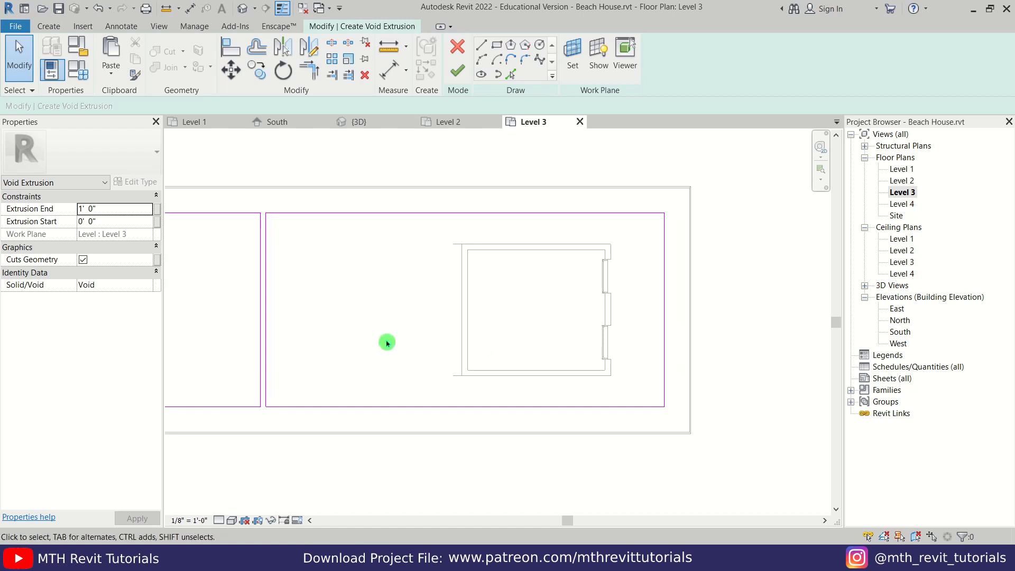
middle_drag(386, 340, 494, 356)
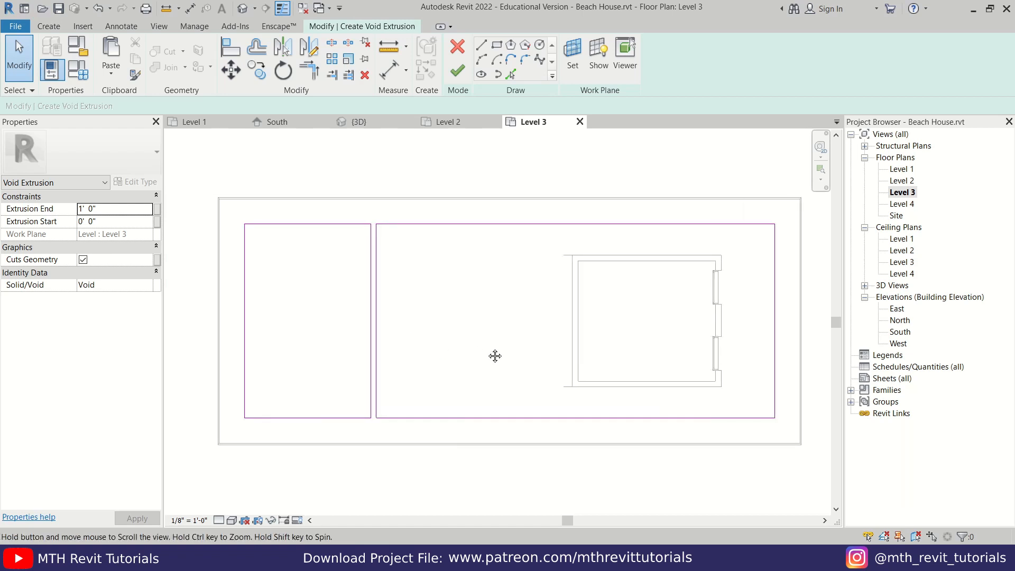
- Finish the void extrusion sketch and show the void on the roof in the 3D view
click(459, 78)
click(242, 9)
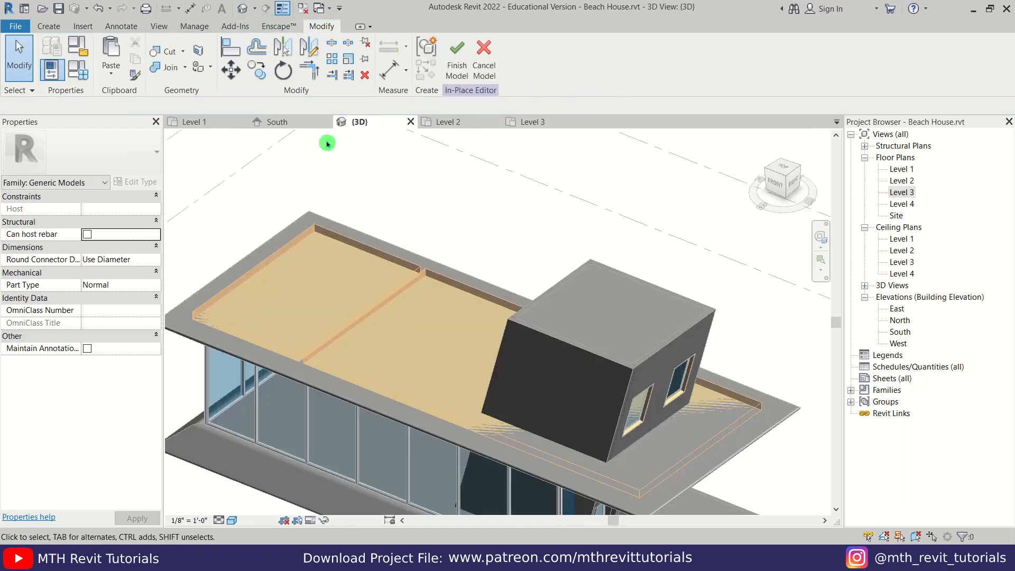
shift+middle_drag(411, 279, 535, 296)
scroll(292, 338, up, 3)
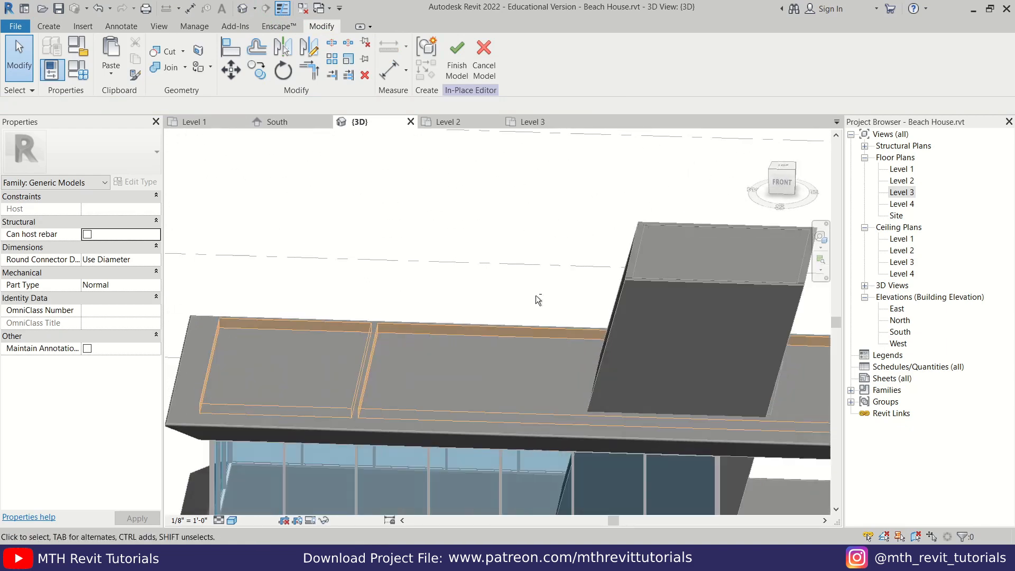
- Stretch the void extrusion's underside down into the thickness of the roof slab, working from the front view
click(779, 183)
scroll(566, 413, up, 5)
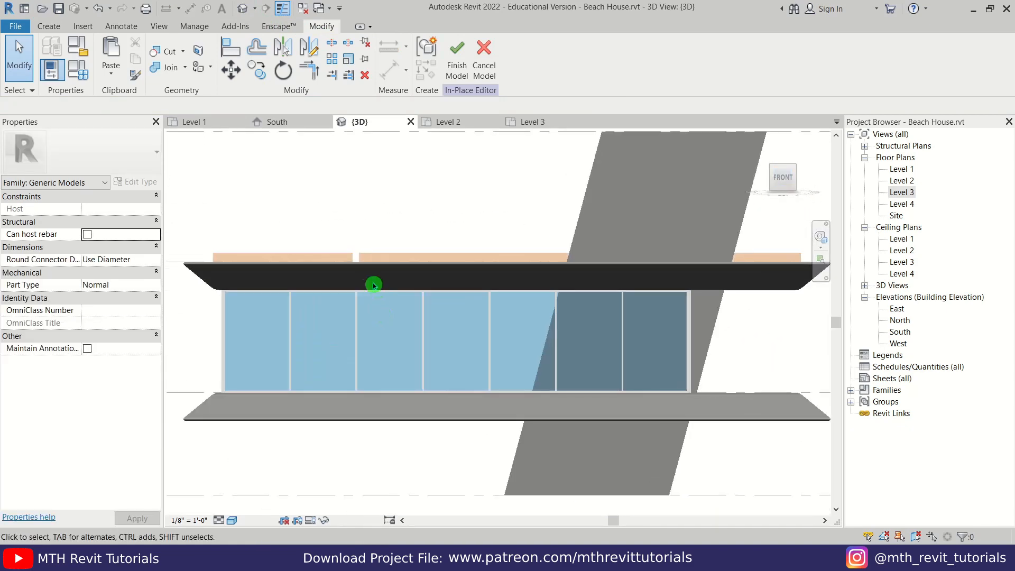
click(364, 256)
scroll(423, 248, up, 3)
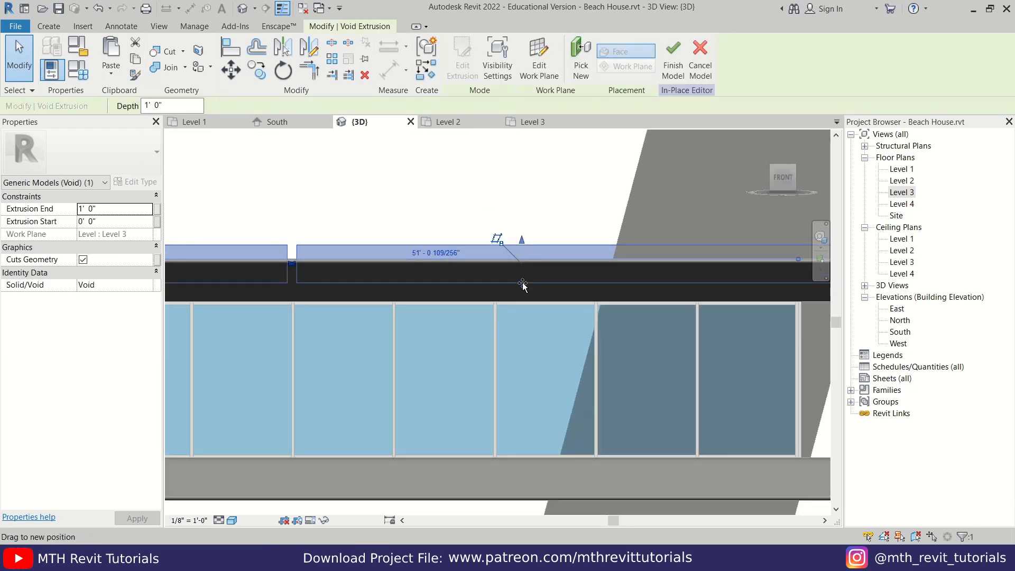
drag(523, 268, 556, 247)
scroll(528, 292, up, 3)
shift+middle_drag(555, 247, 458, 281)
key(Escape)
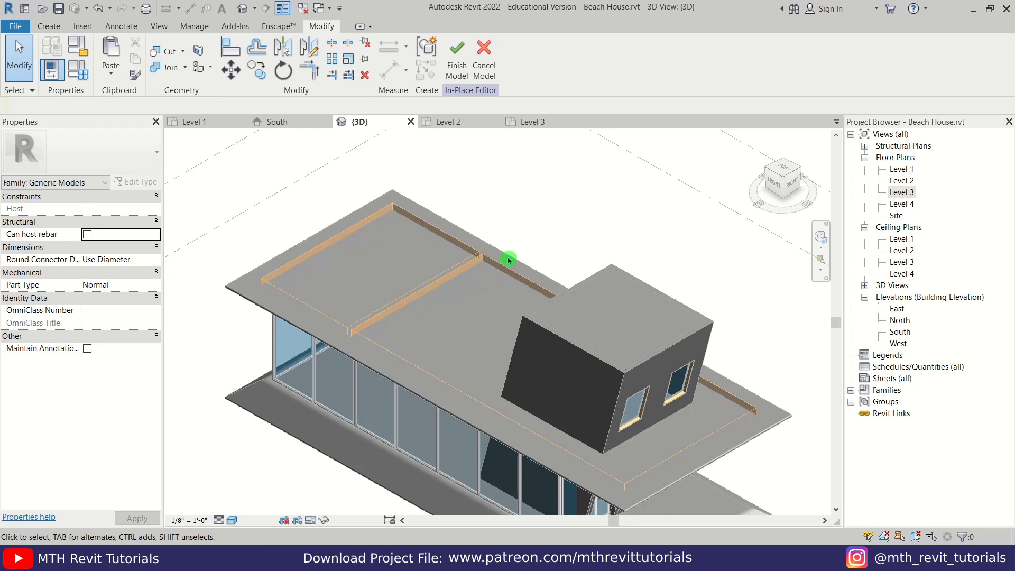
- Cut the void extrusion out of the main roof slab with the Cut Geometry tool
click(167, 55)
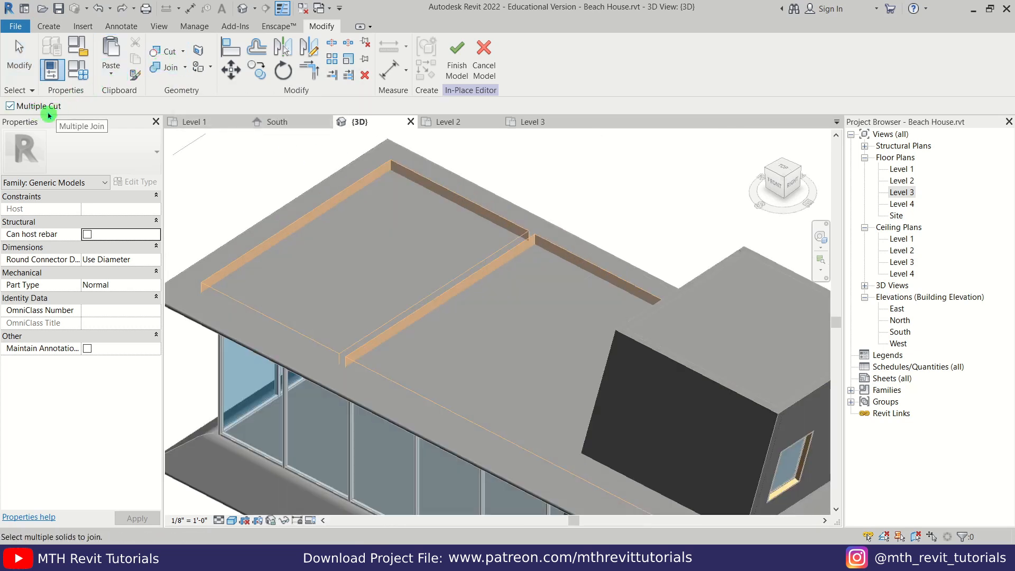
click(370, 177)
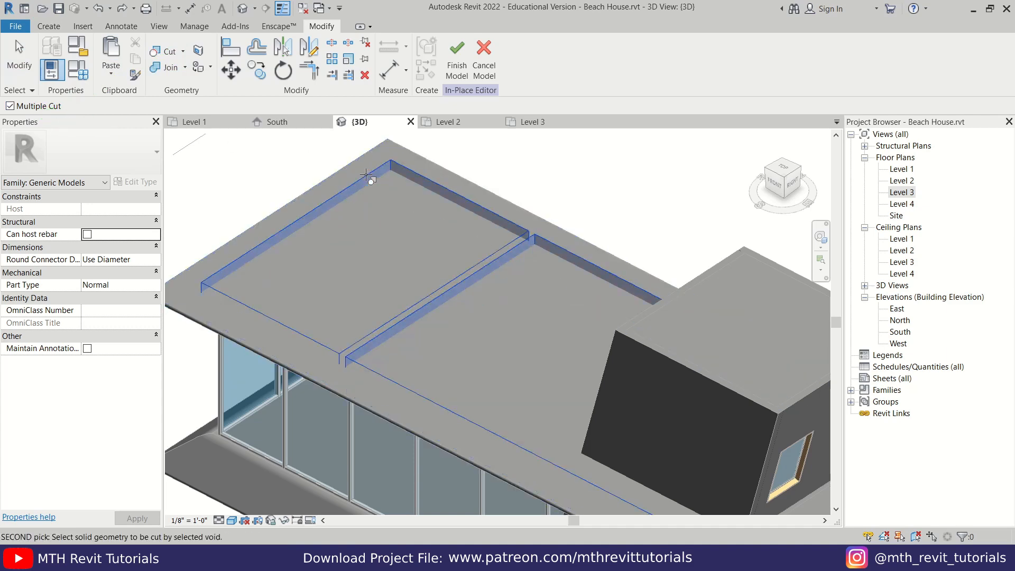
scroll(356, 162, down, 3)
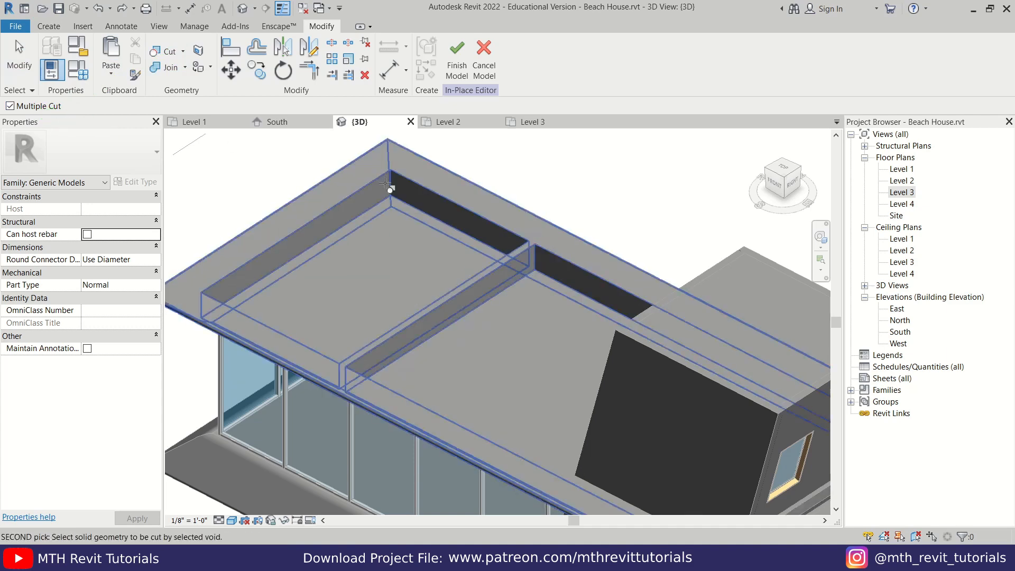
middle_drag(635, 343, 423, 338)
scroll(514, 416, up, 4)
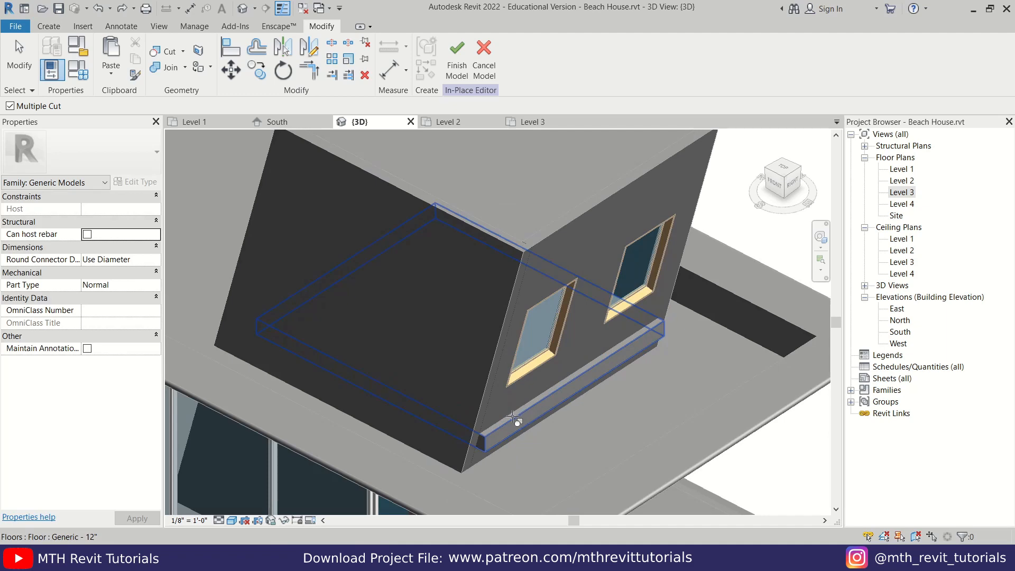
key(Escape)
key(Escape)
scroll(530, 403, down, 5)
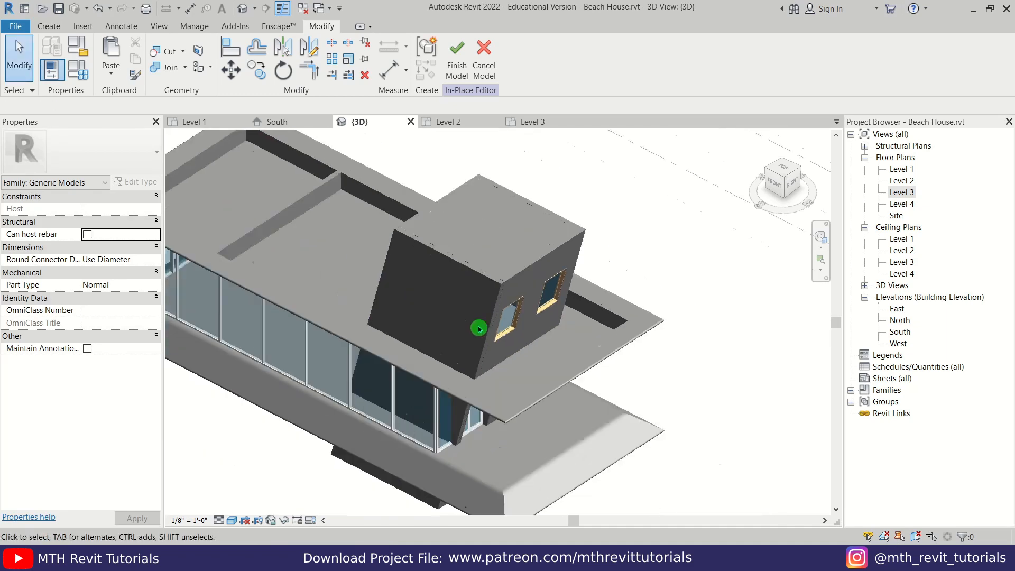
- Check the recesses around the tower on the roof slab and finish the in-place model
shift+middle_drag(530, 403, 491, 411)
scroll(461, 359, up, 3)
scroll(480, 350, up, 2)
scroll(486, 303, up, 3)
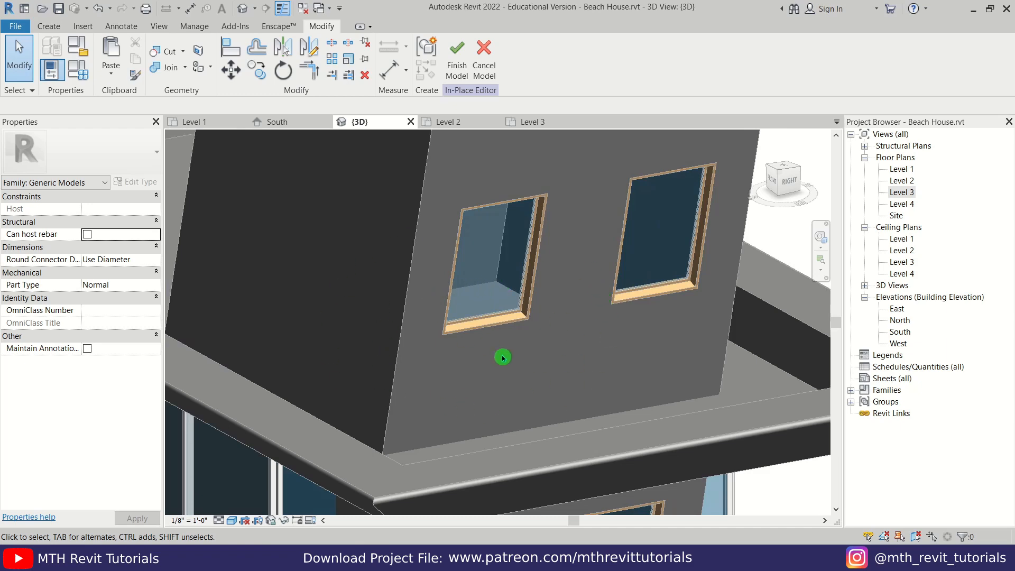
scroll(503, 358, down, 5)
shift+middle_drag(503, 358, 471, 234)
scroll(360, 272, down, 5)
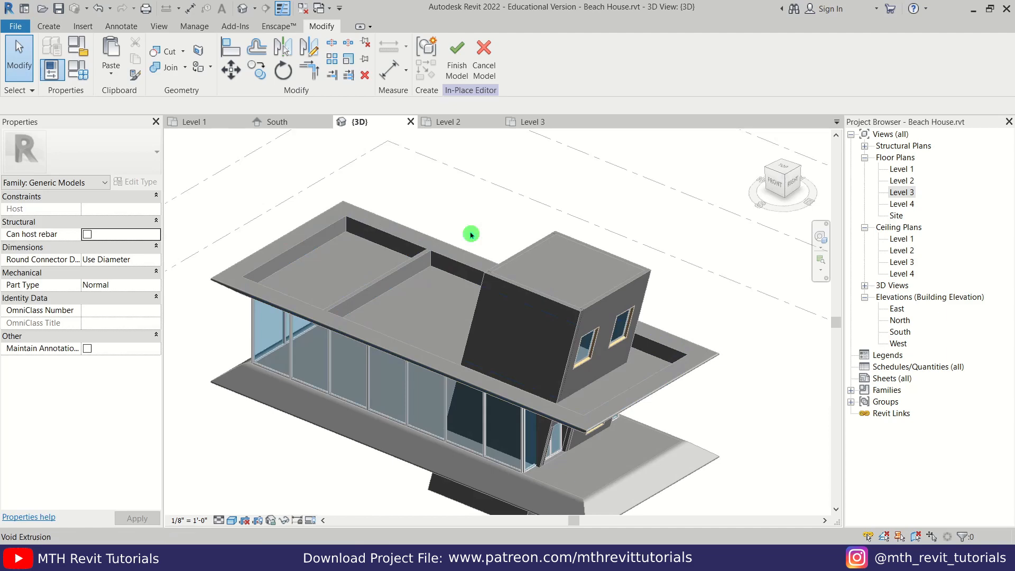
click(456, 69)
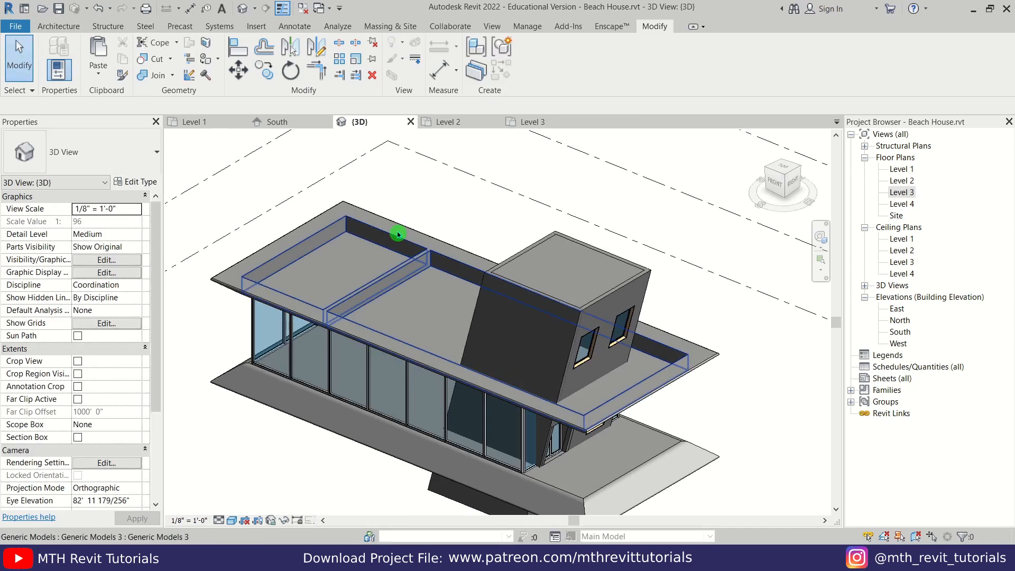
- Start editing the main roof slab's boundary and work on it in the Level 3 floor plan
scroll(639, 367, up, 5)
click(643, 326)
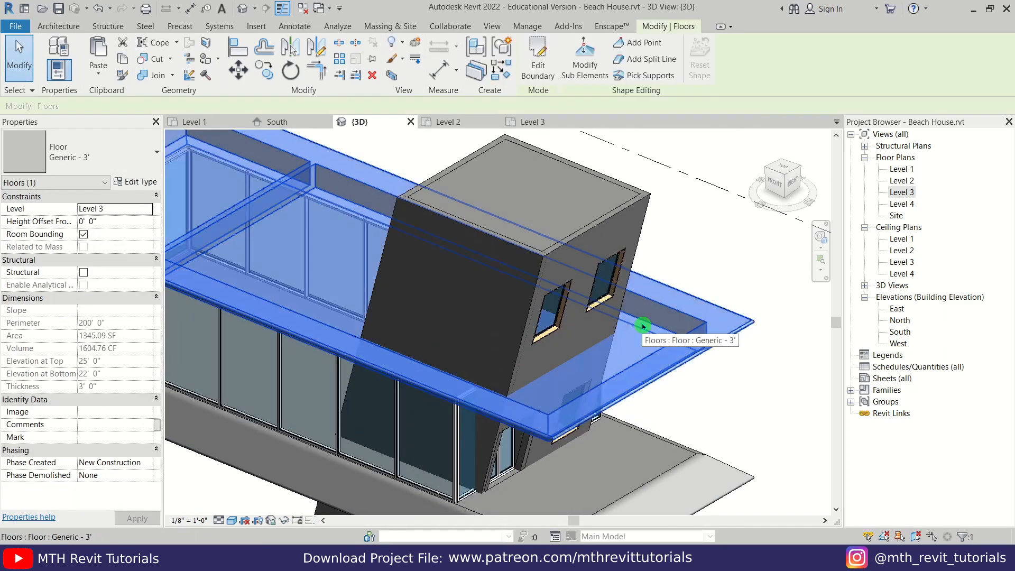
click(546, 70)
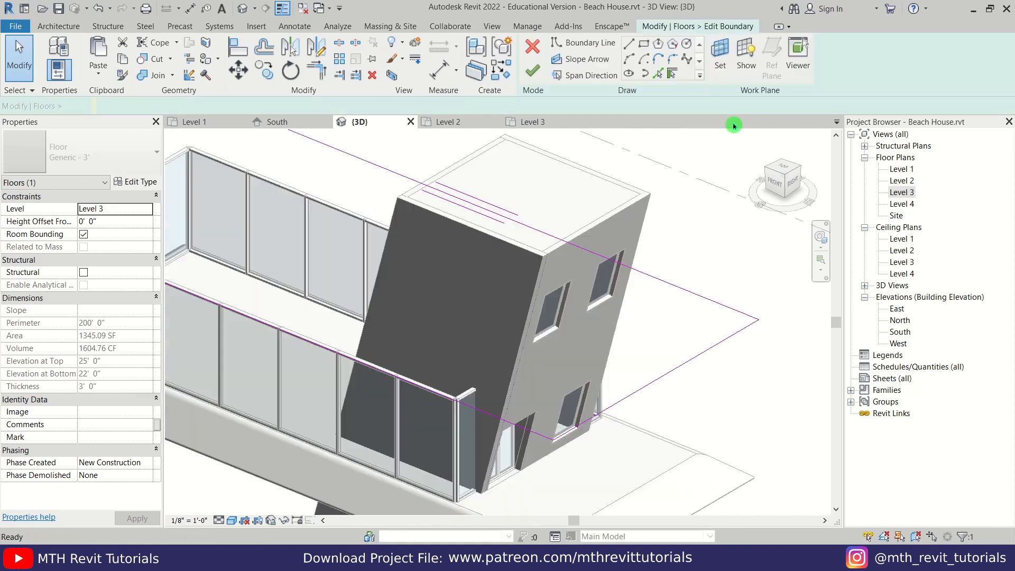
double_click(904, 194)
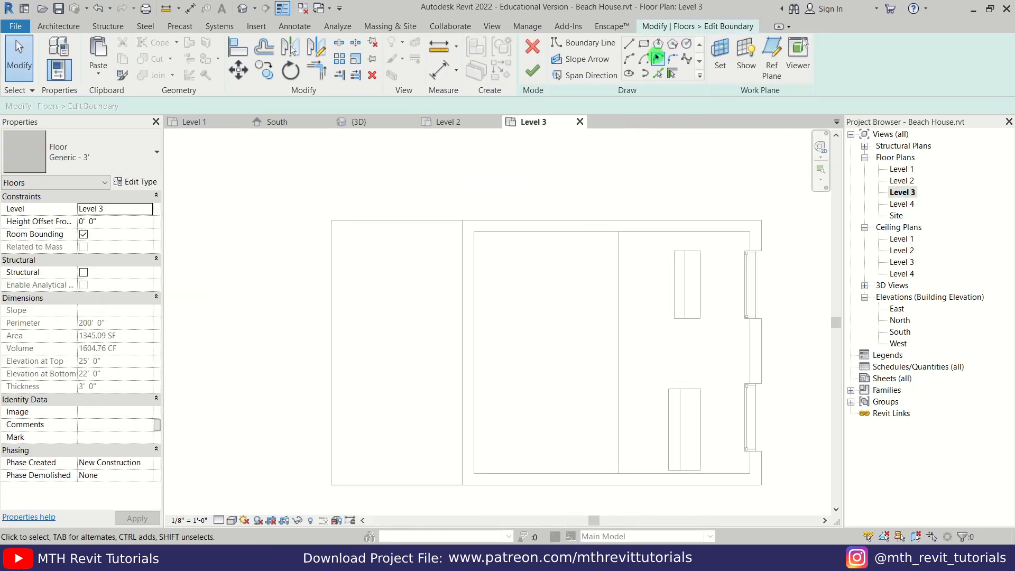
- Draw a rectangular opening in the roof slab boundary, starting at the inner corner of the tower walls in the Level 3 plan
click(644, 47)
click(474, 231)
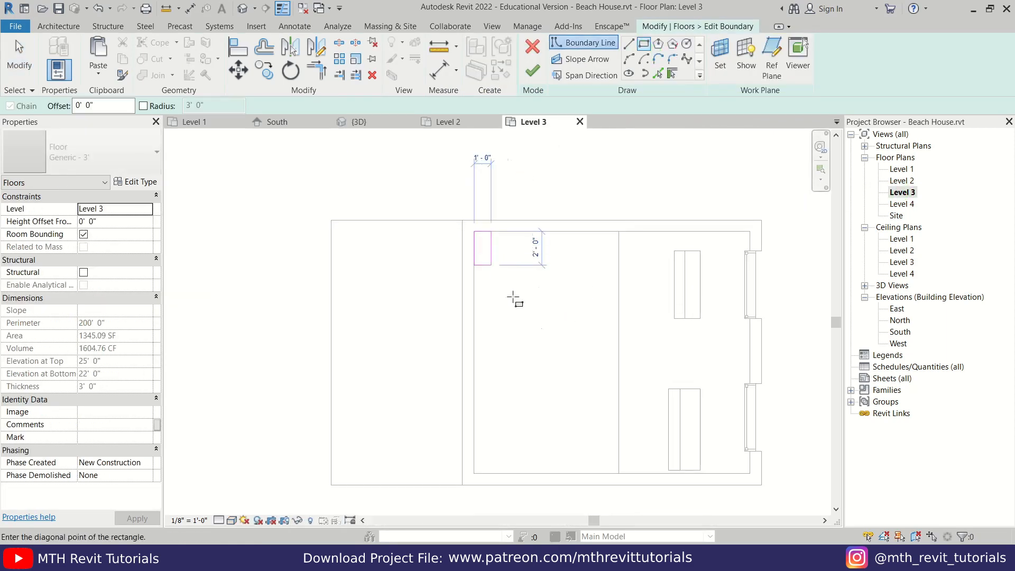
click(630, 473)
scroll(502, 242, down, 3)
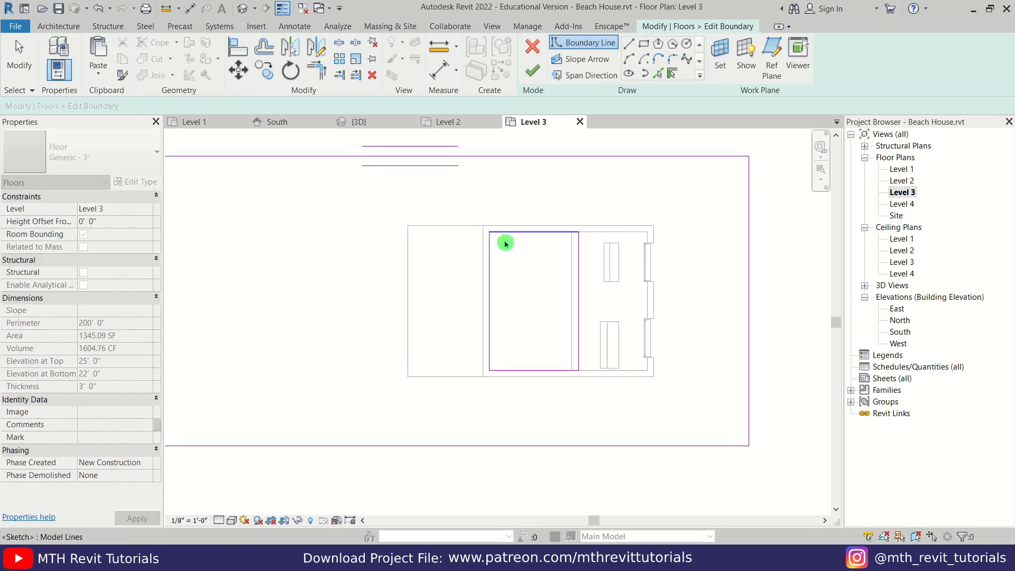
key(Escape)
key(Escape)
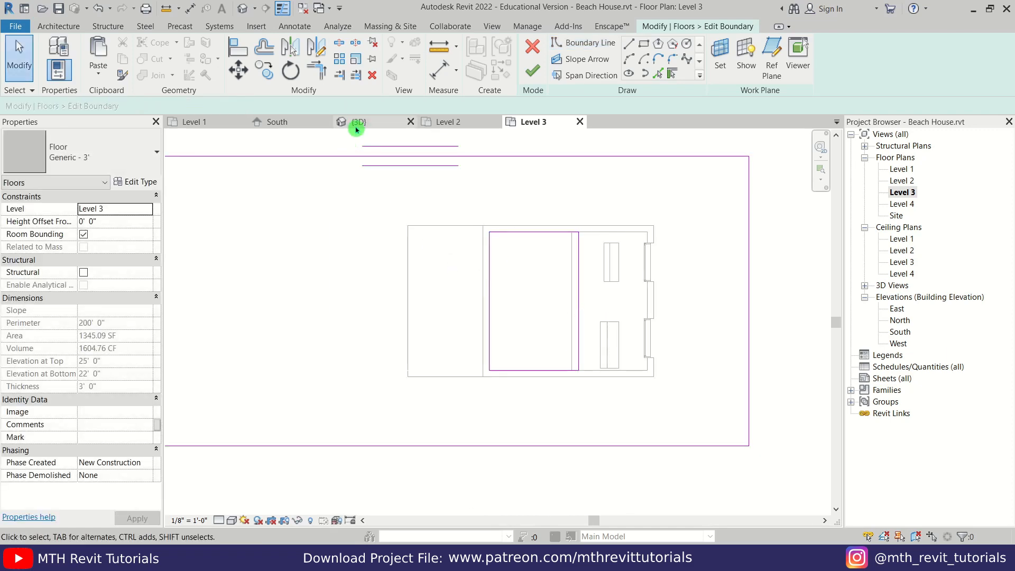
- In the 3D view's wireframe front view, move the opening's east boundary line to the inner face of the tower's sloping east wall
click(357, 122)
mouse_move(481, 317)
shift+middle_down()
mouse_move(608, 336)
mouse_move(516, 337)
mouse_move(601, 220)
mouse_move(587, 269)
shift+middle_up()
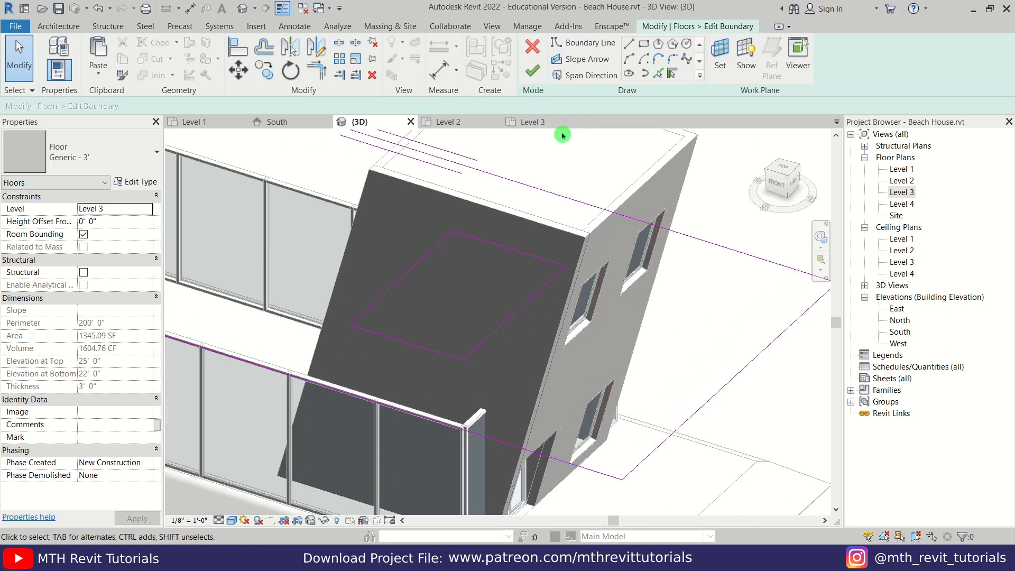
mouse_move(492, 318)
shift+middle_down()
mouse_move(478, 367)
mouse_move(517, 342)
mouse_move(478, 367)
mouse_move(497, 357)
shift+middle_up()
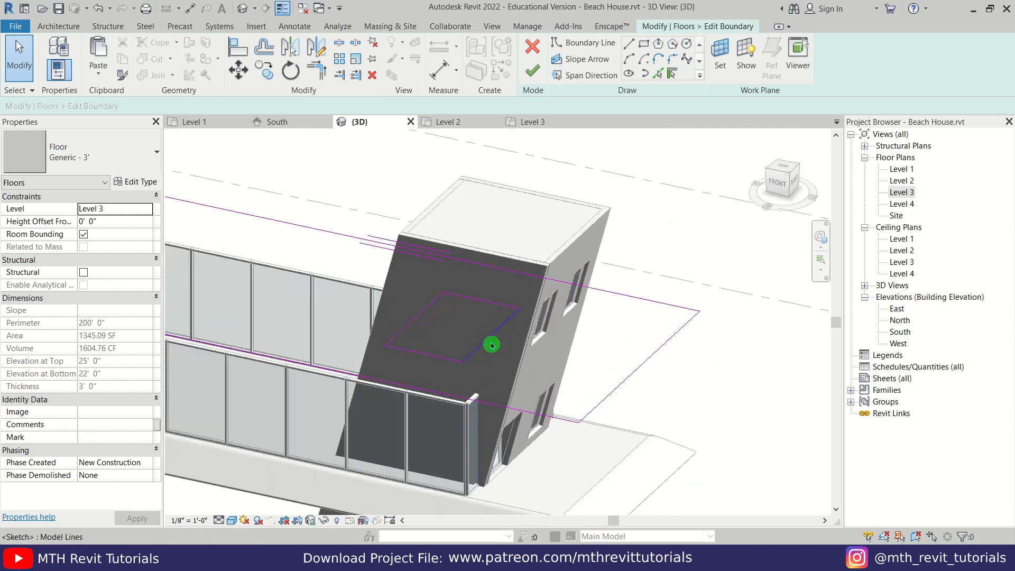
click(484, 344)
click(775, 186)
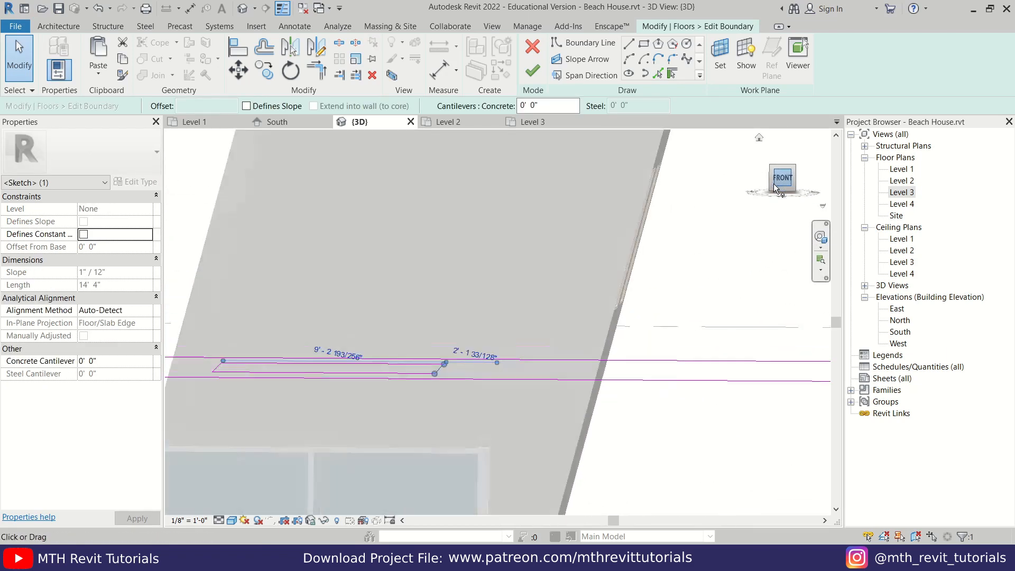
click(229, 520)
click(234, 453)
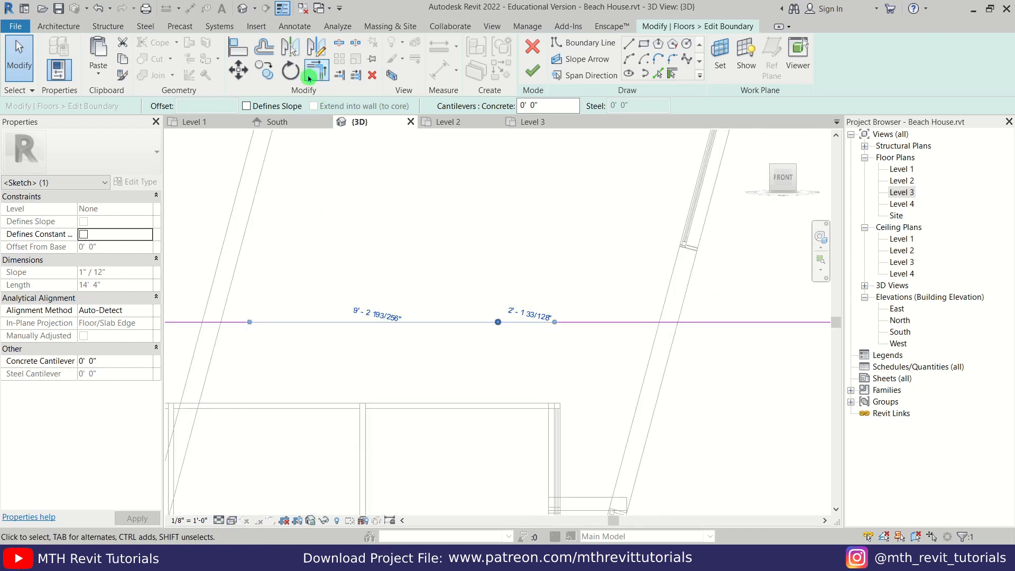
click(250, 76)
click(497, 322)
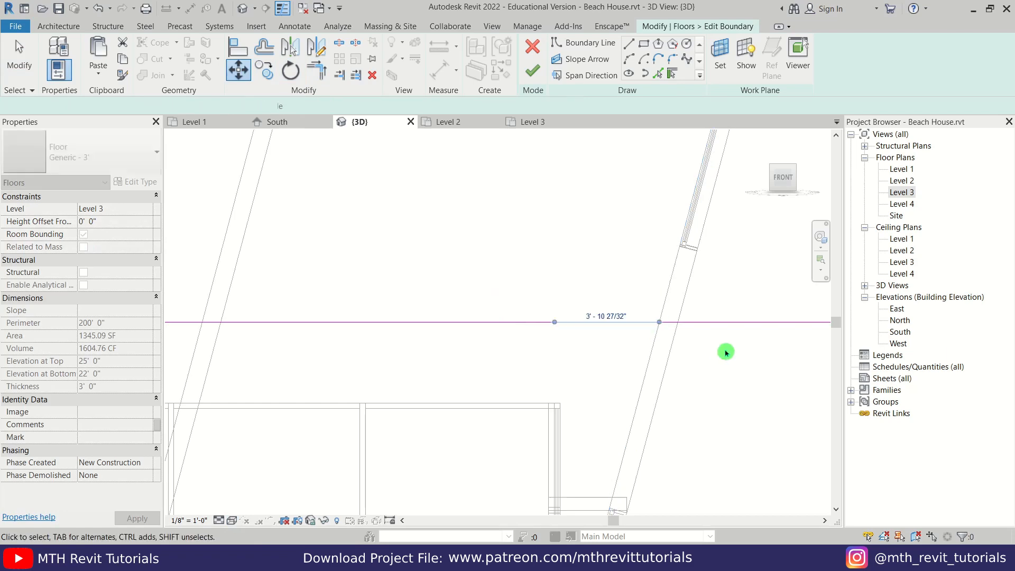
click(413, 280)
key(Escape)
- Move the opening's west boundary line to the inner face of the tower's sloping west wall, working from the front
mouse_move(358, 295)
shift+middle_down()
mouse_move(397, 272)
mouse_move(420, 292)
shift+middle_up()
click(421, 292)
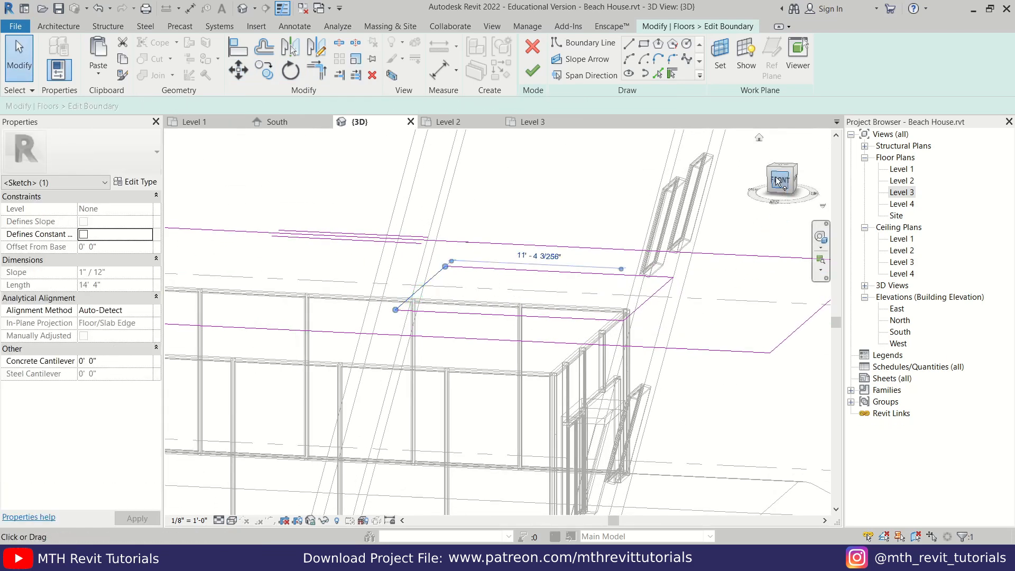
scroll(670, 219, up, 5)
middle_drag(670, 218, 614, 243)
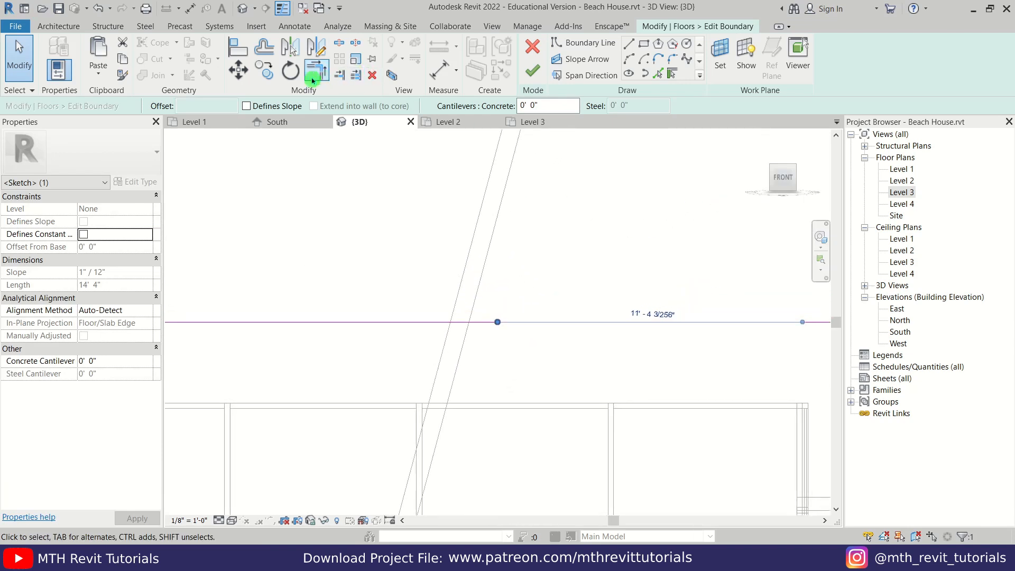
click(239, 70)
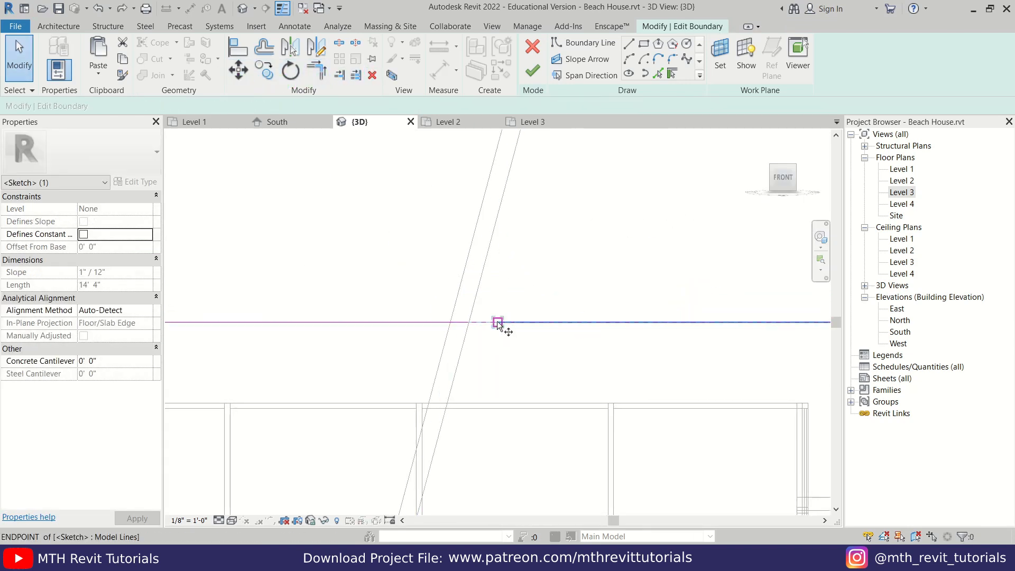
click(497, 322)
click(459, 323)
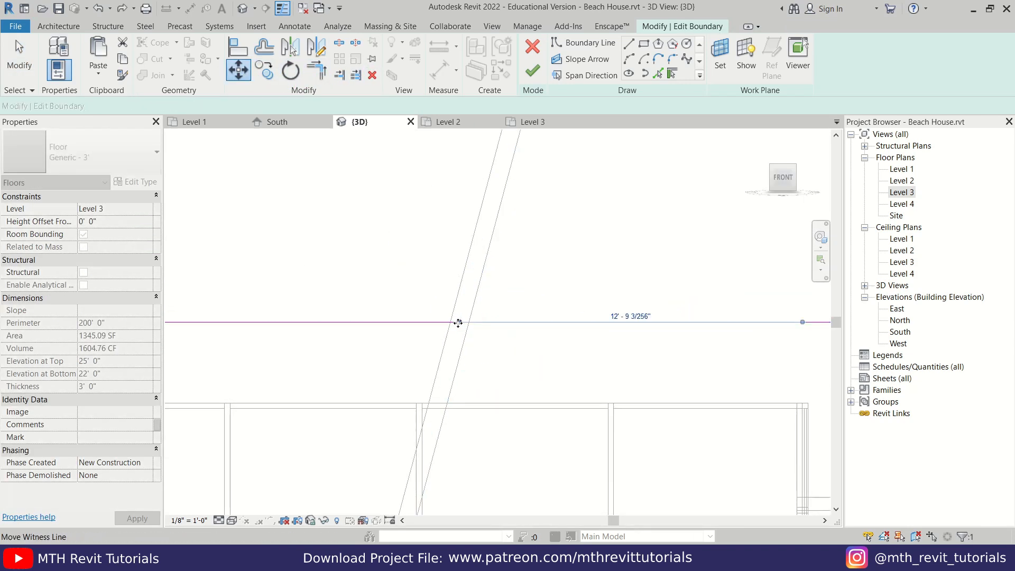
- Finish the roof slab's boundary edit, deleting the conflicting curtain wall elements, and return the 3D view to shaded display
scroll(455, 320, down, 2)
click(635, 183)
shift+middle_drag(529, 296, 487, 344)
click(532, 74)
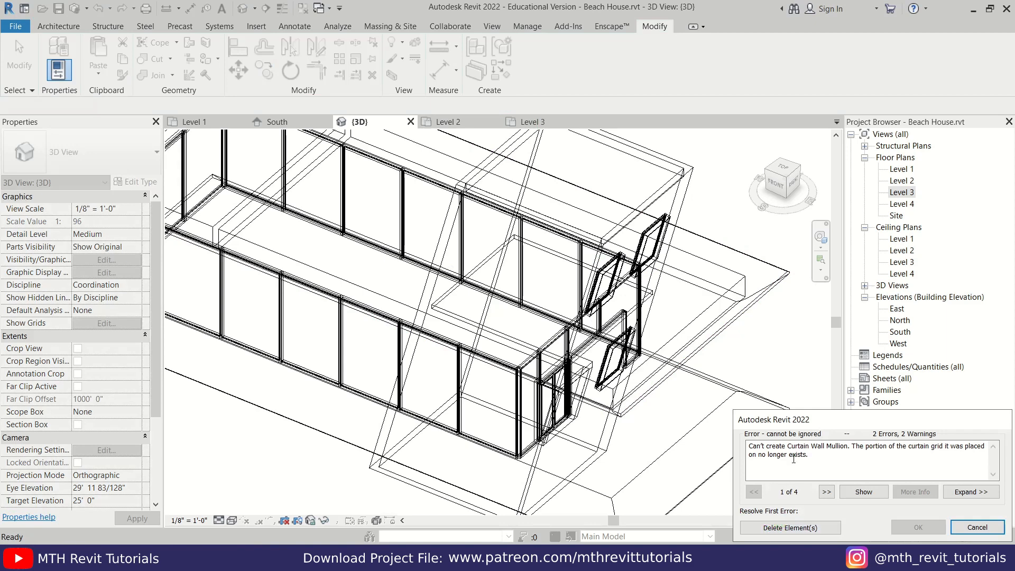
click(787, 535)
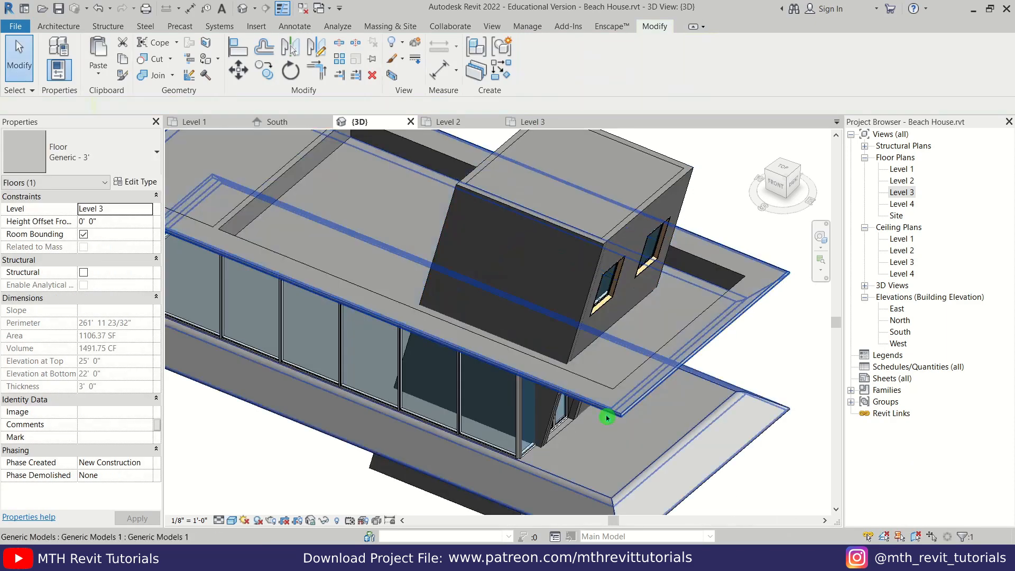
- Change the tower's Fixed 4' - 6' window type to a height of 7' and a width of 5'
click(593, 400)
scroll(593, 401, down, 4)
shift+middle_drag(577, 405, 492, 326)
click(491, 324)
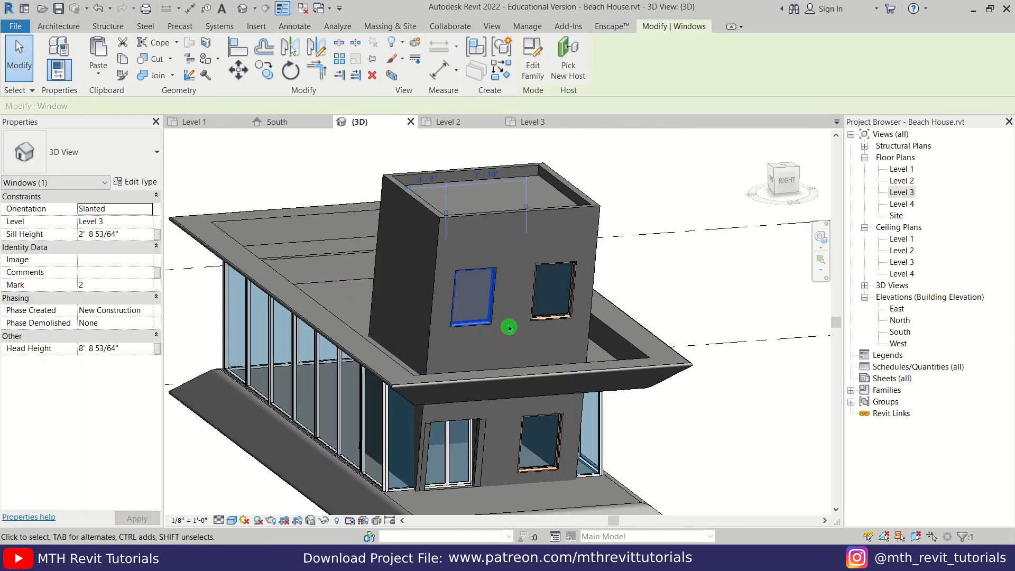
click(135, 182)
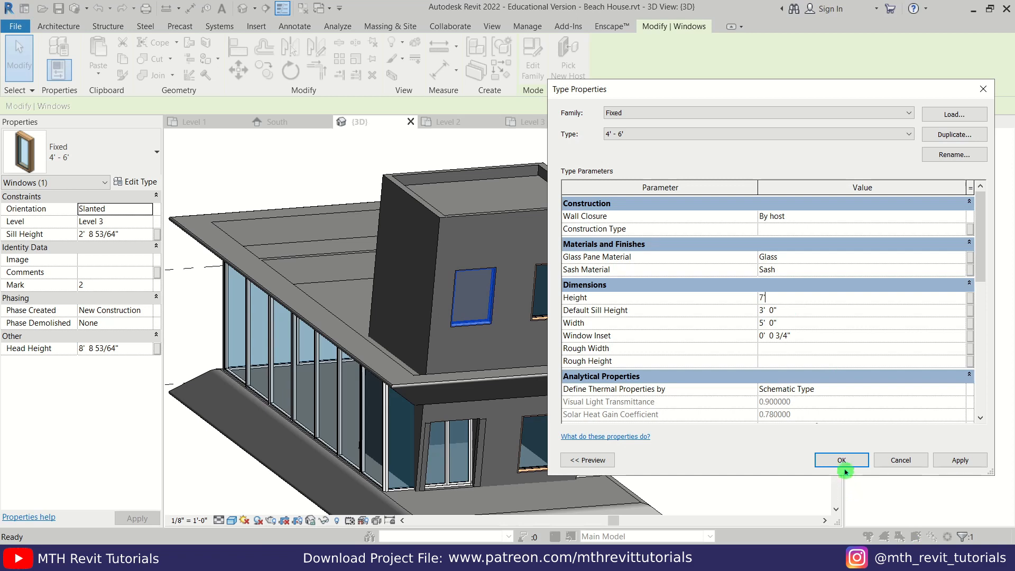
click(825, 460)
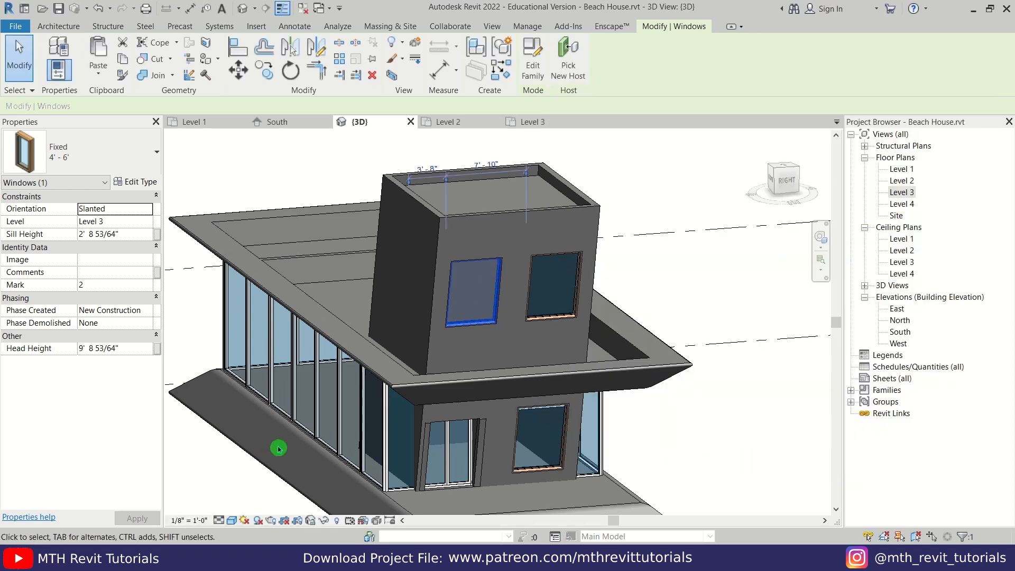
click(710, 484)
scroll(540, 475, up, 2)
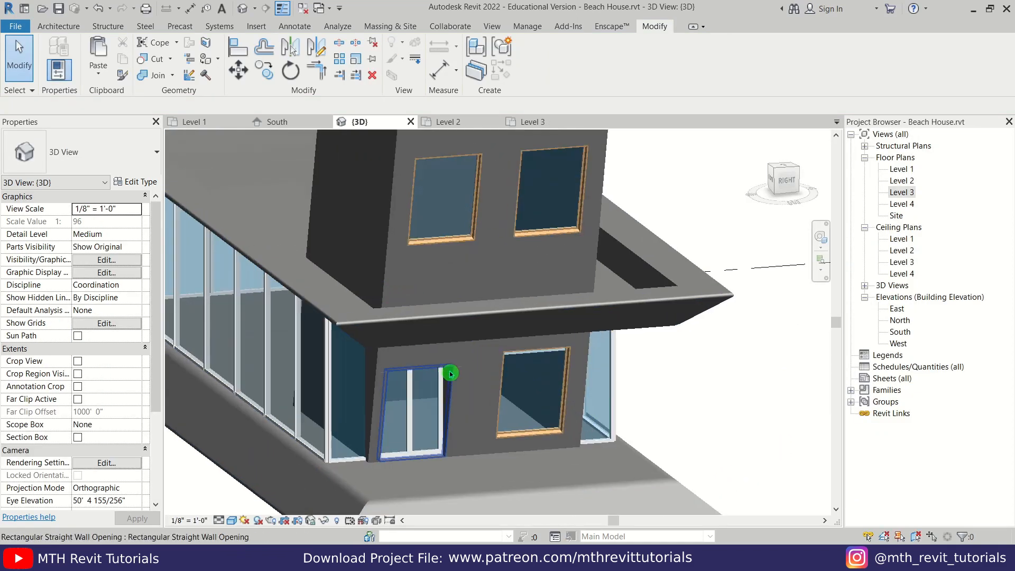
- Move the window beside the entrance door down so its top lines up with the door head, working from the right view
click(790, 197)
scroll(397, 335, up, 5)
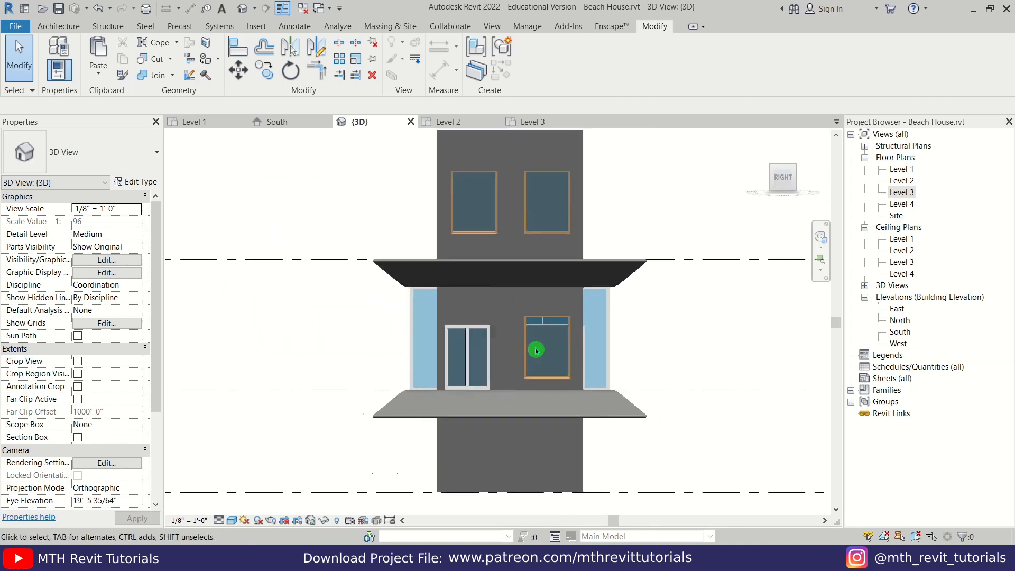
scroll(536, 351, up, 3)
click(533, 291)
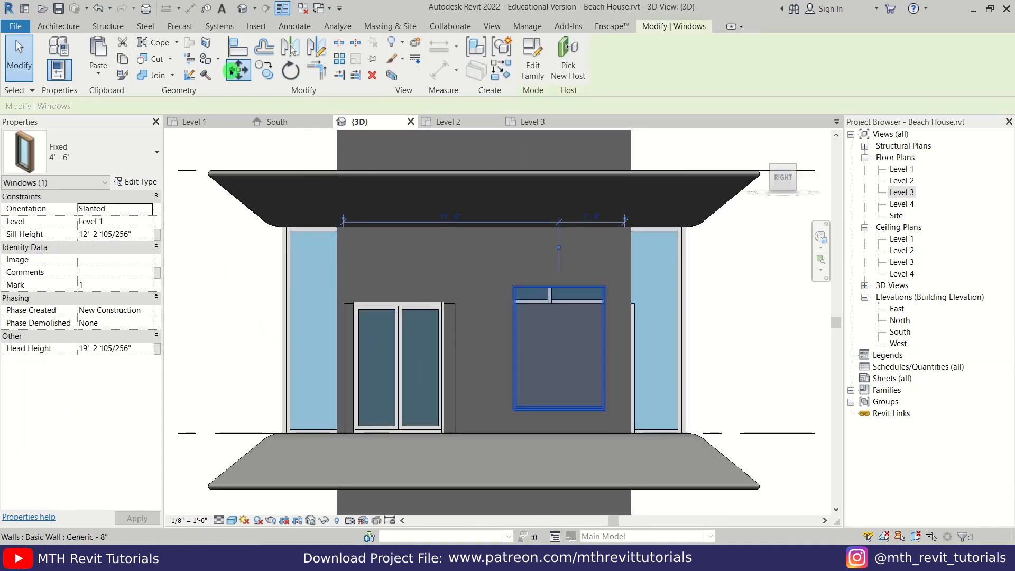
click(233, 71)
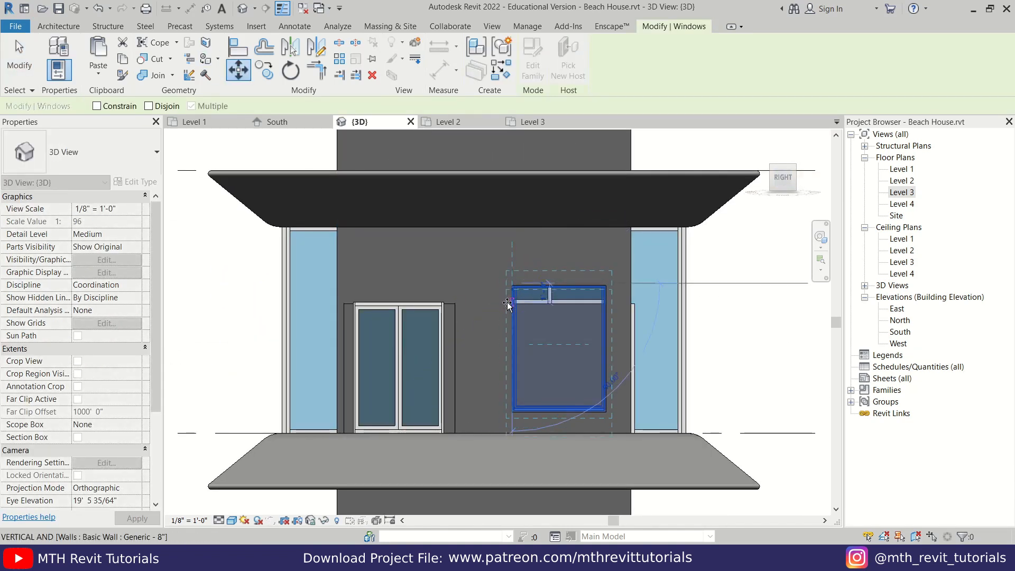
click(508, 307)
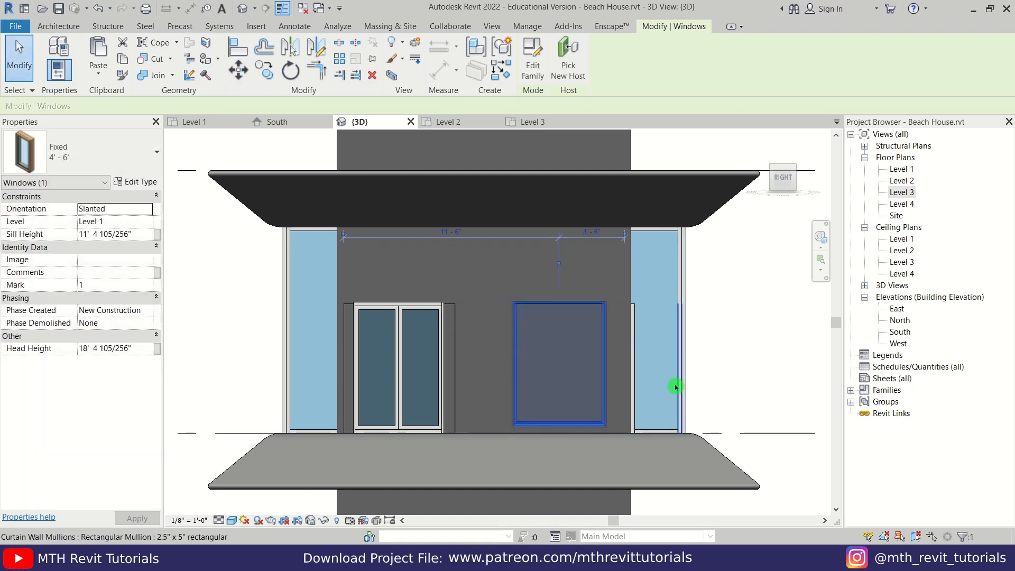
click(780, 398)
- Nudge both upper tower windows down together toward the roof slab
middle_drag(499, 153, 510, 354)
click(471, 316)
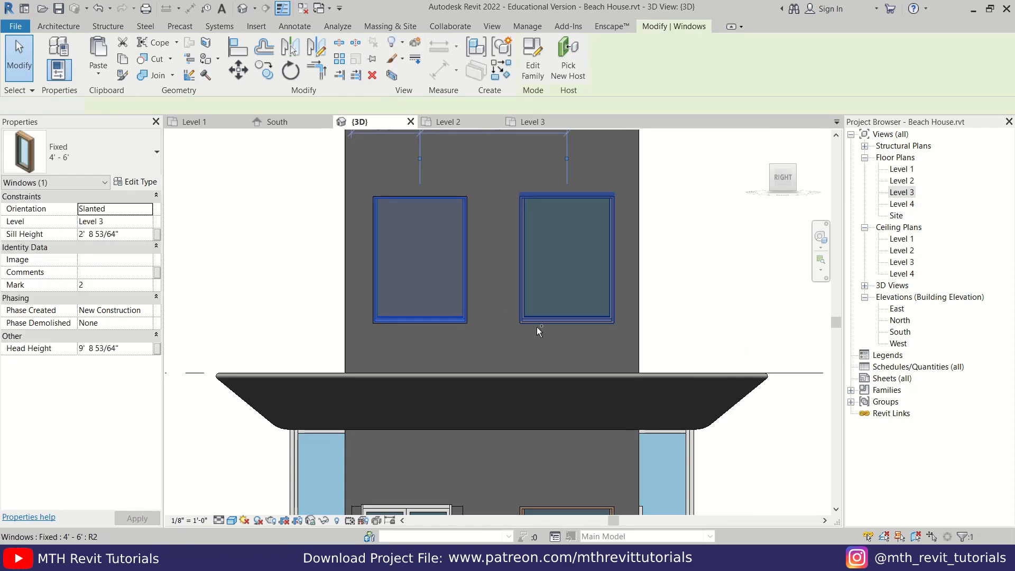
ctrl+click(538, 326)
key(Down)
key(Down)
key(Down)
key(Down)
key(Down)
key(Down)
key(Down)
key(Down)
key(Down)
key(Down)
key(Down)
key(Down)
click(709, 293)
scroll(406, 321, down, 4)
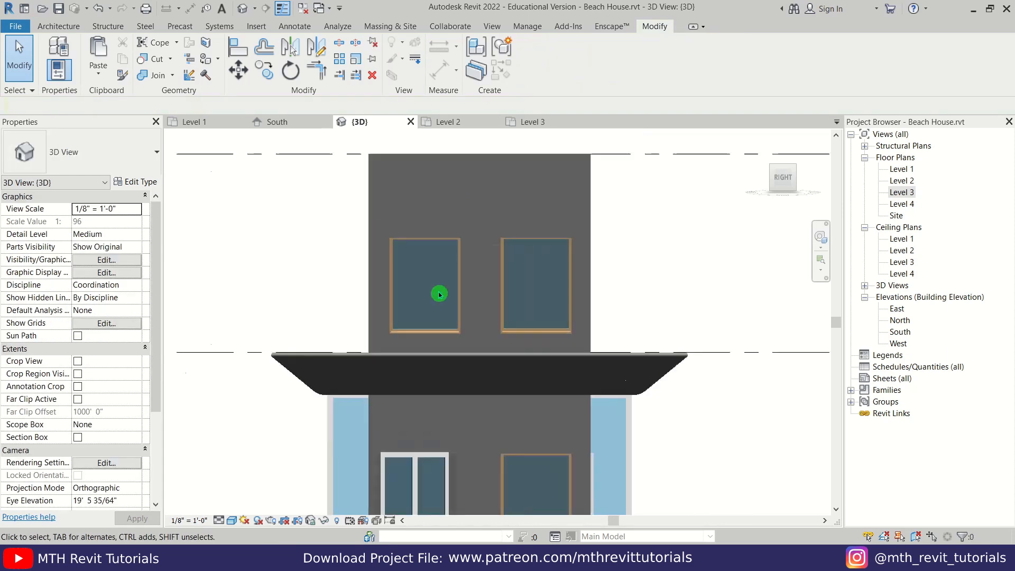
- Open the Level 1 floor plan and set its underlay base level to Level 2
shift+middle_drag(420, 336, 584, 427)
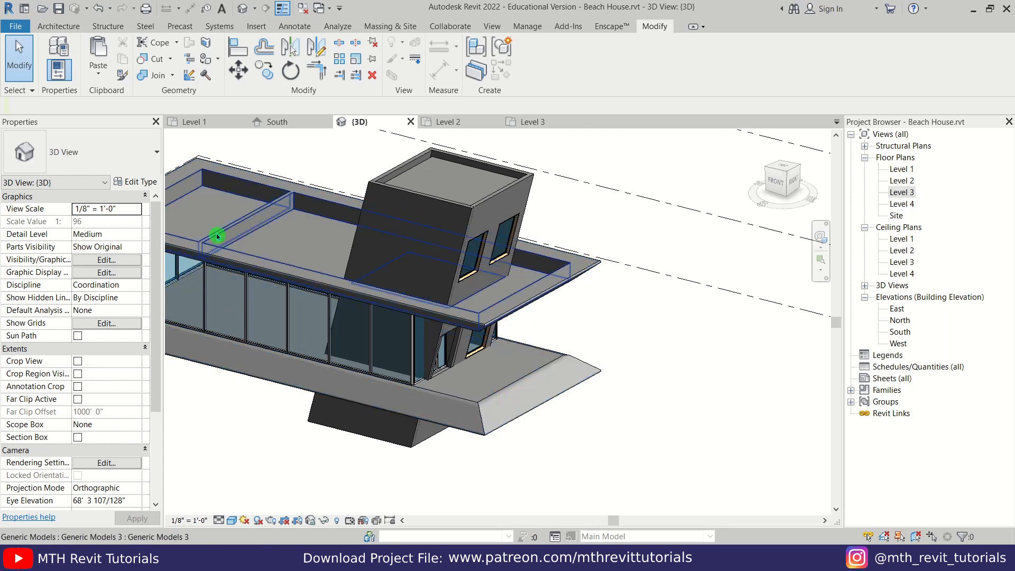
shift+middle_drag(351, 297, 401, 370)
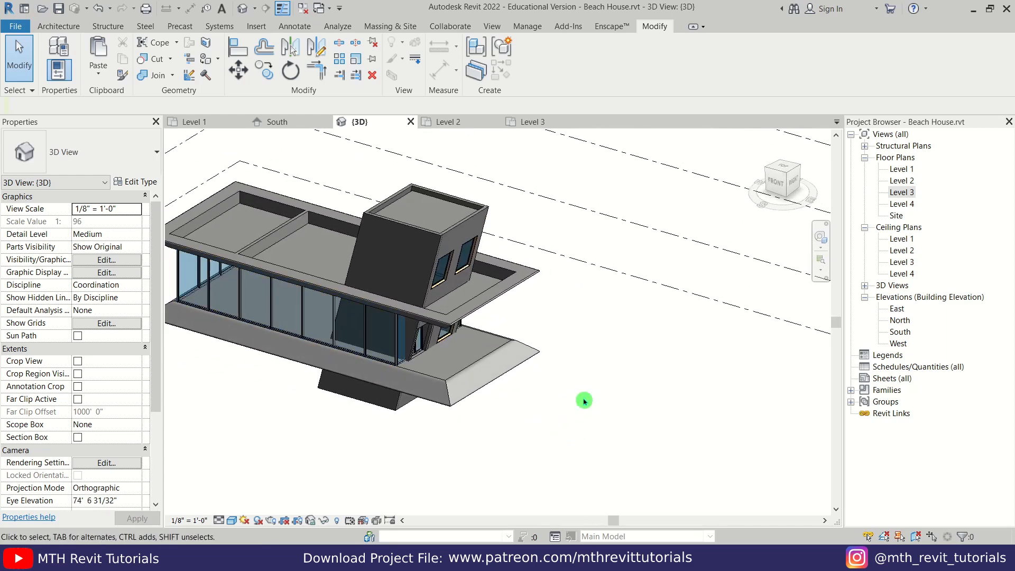
double_click(906, 175)
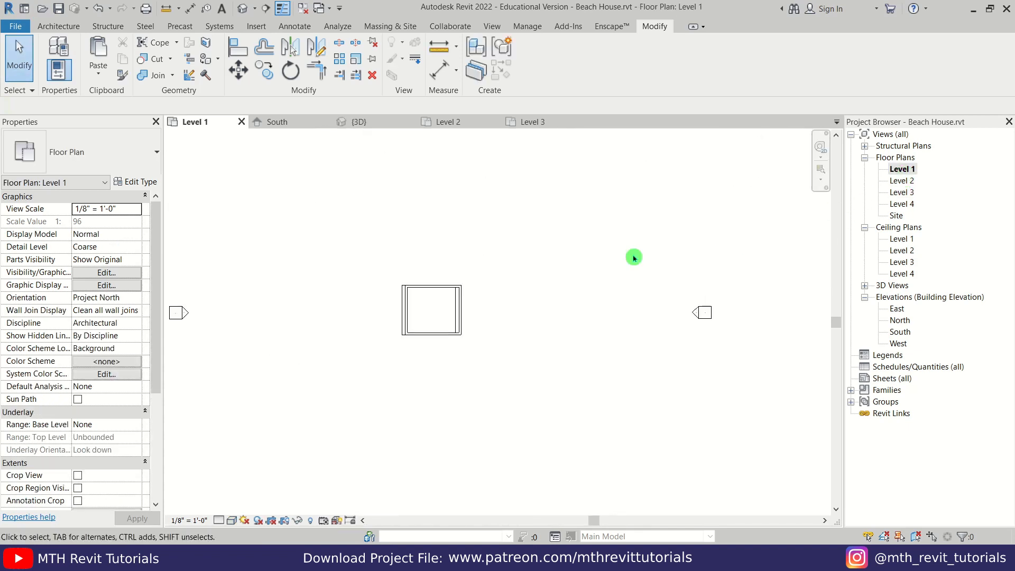
middle_drag(464, 328, 500, 343)
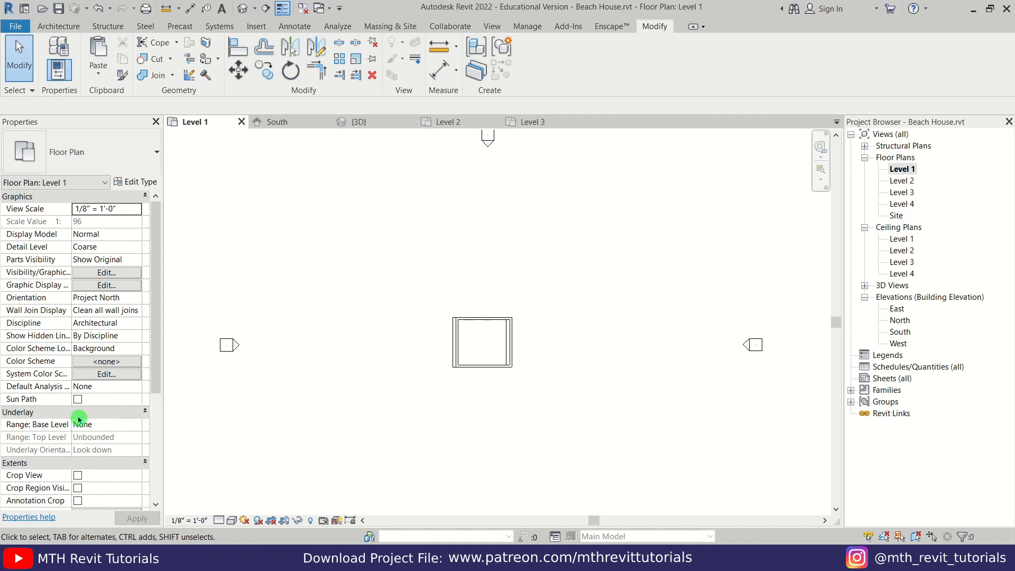
click(137, 428)
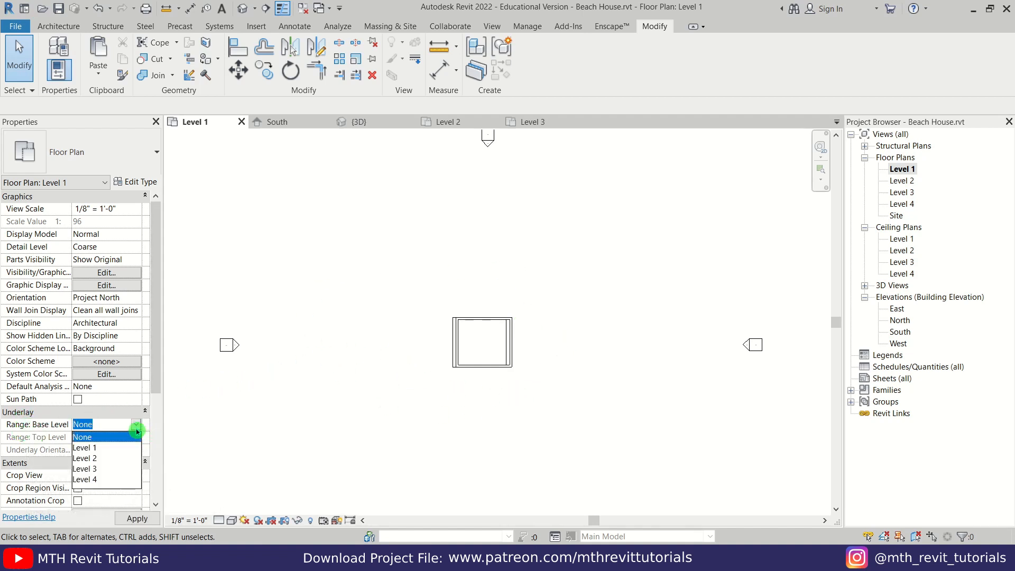
click(85, 459)
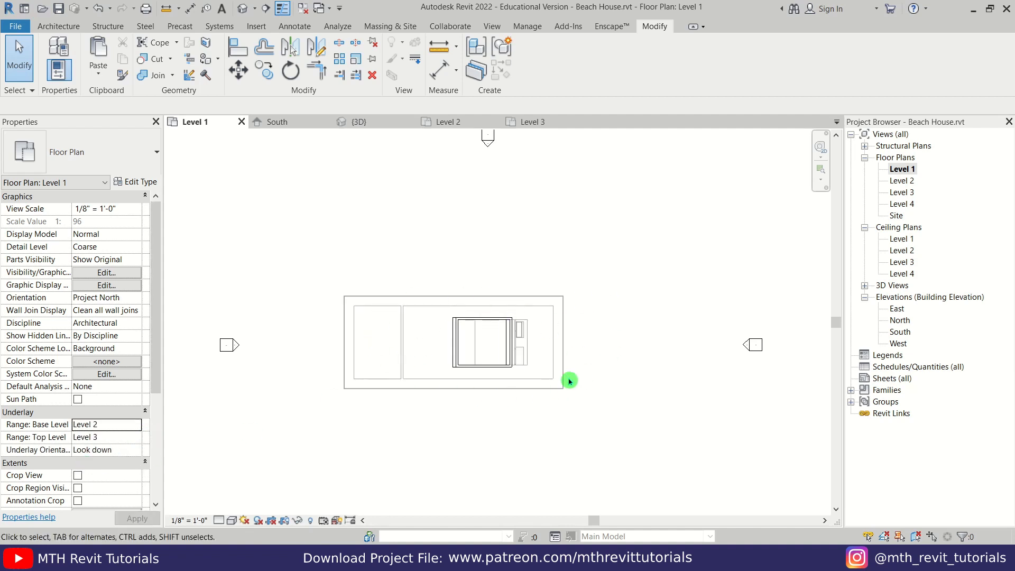
scroll(571, 367, up, 2)
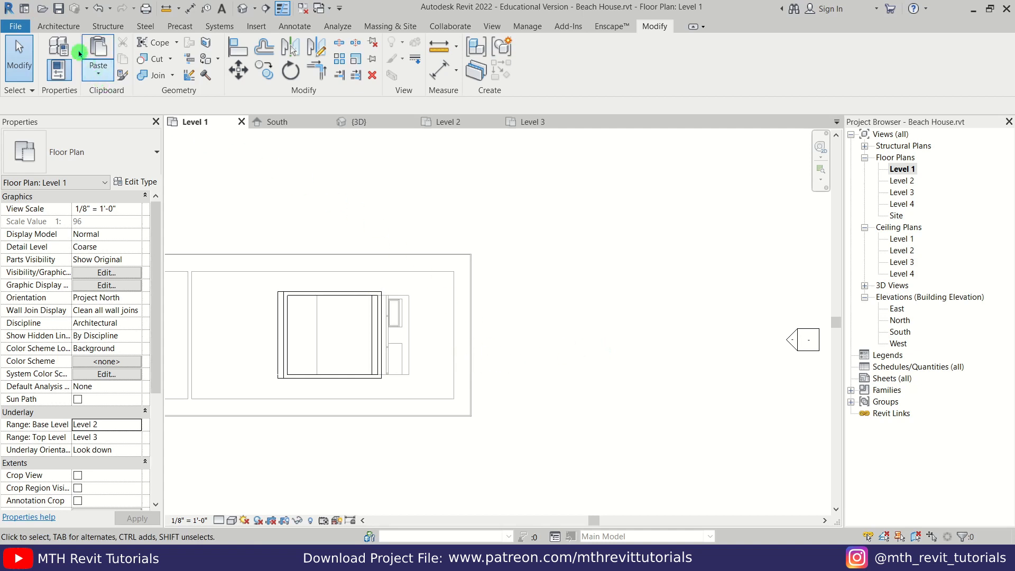
- Draw a straight 19-riser stair run from Level 1 to Level 2 in the open area east of the house
click(59, 27)
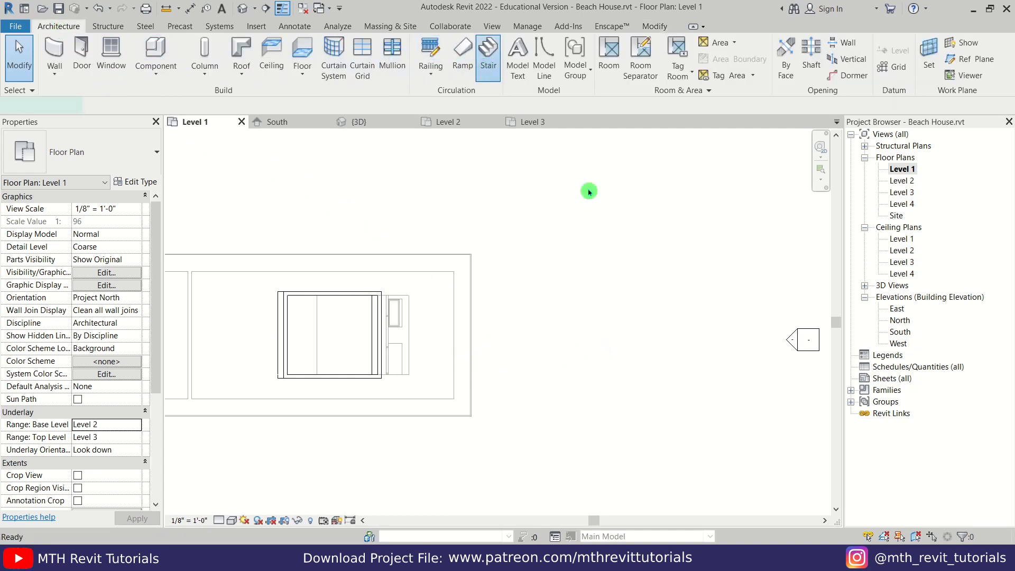
click(674, 357)
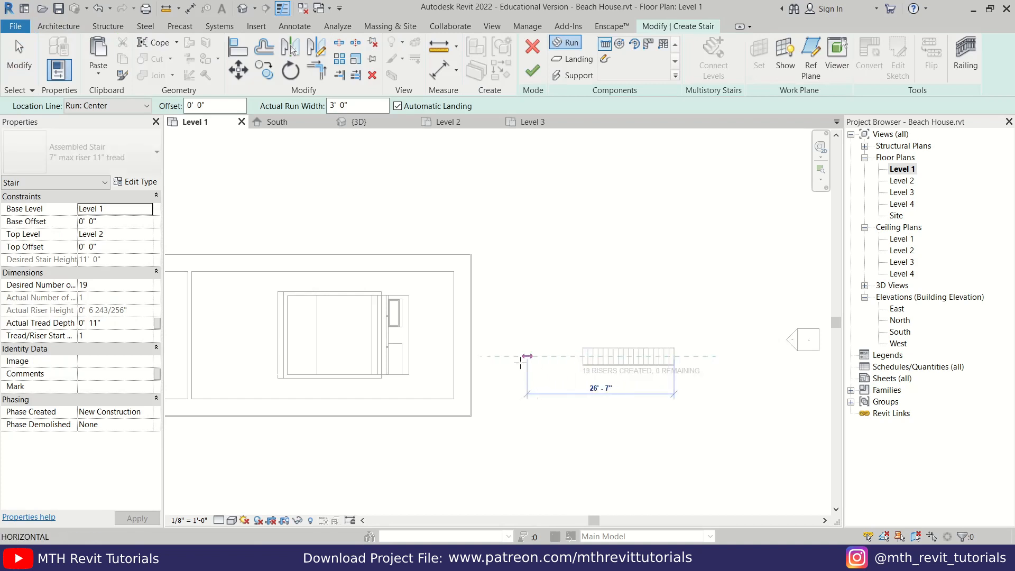
click(582, 356)
right_click(651, 302)
click(651, 302)
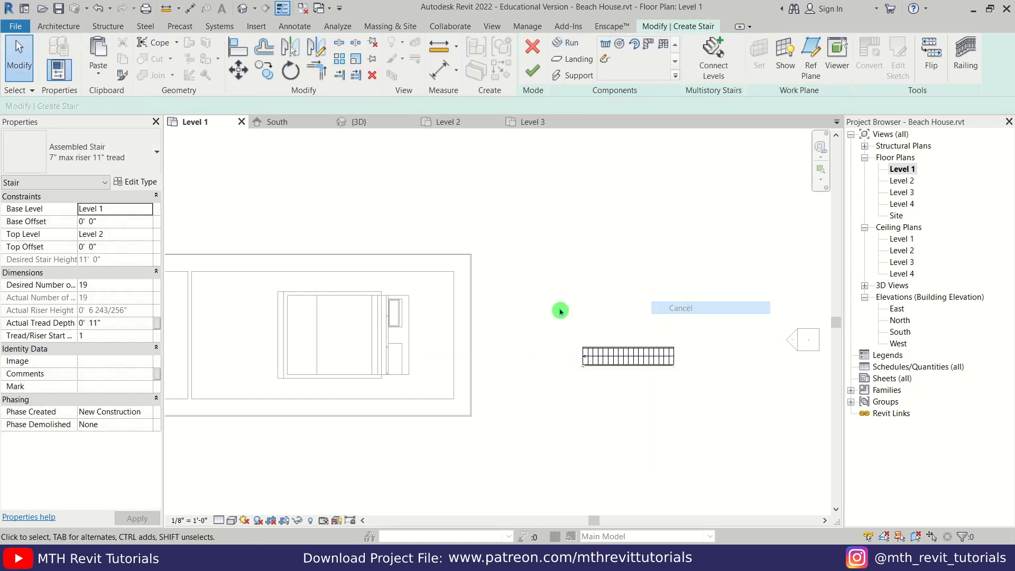
- Move the stair run west in the Level 1 plan so its upper end meets the slab's outer edge
drag(557, 299, 733, 431)
click(228, 75)
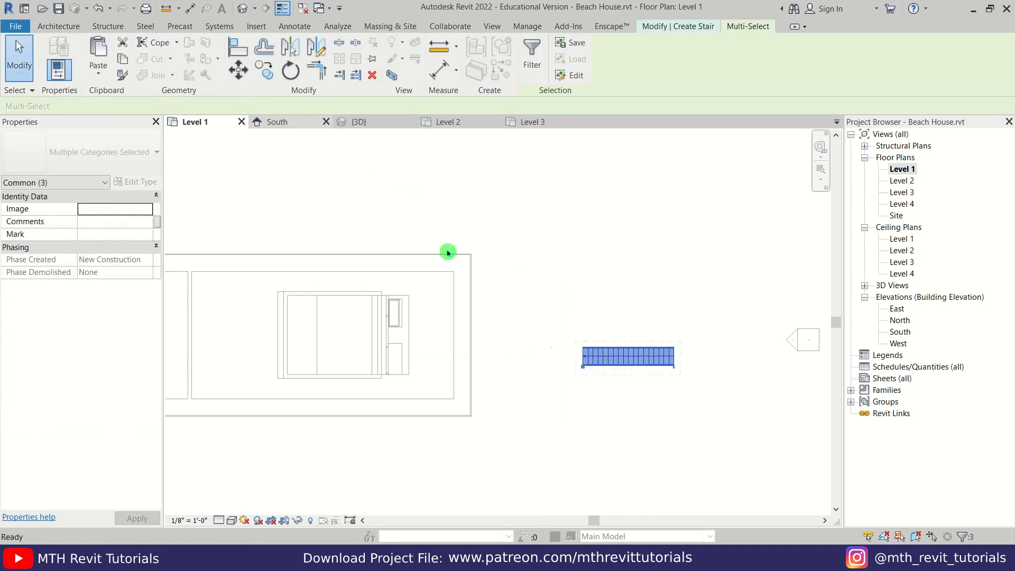
scroll(576, 372, up, 3)
click(614, 371)
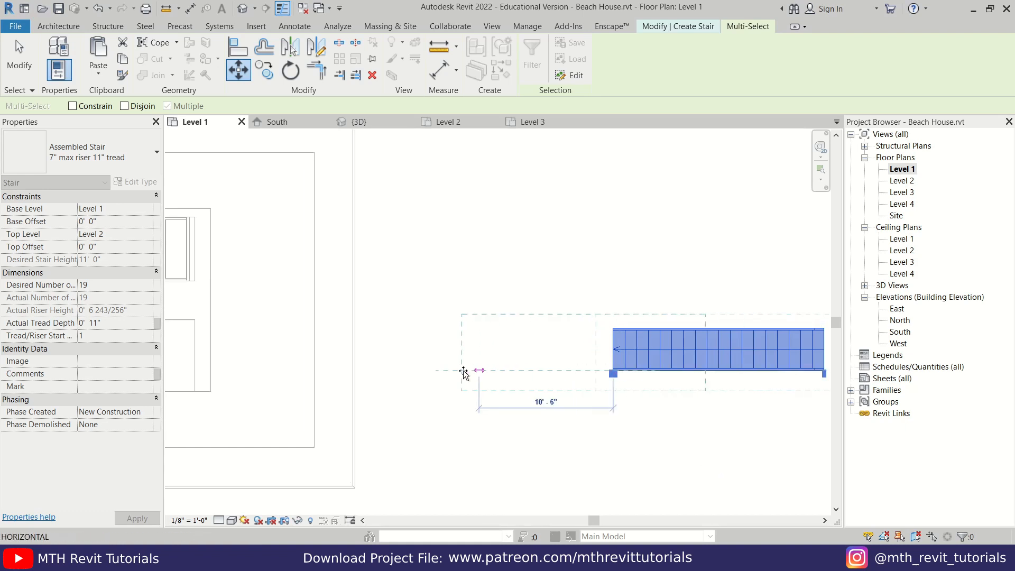
scroll(423, 371, down, 2)
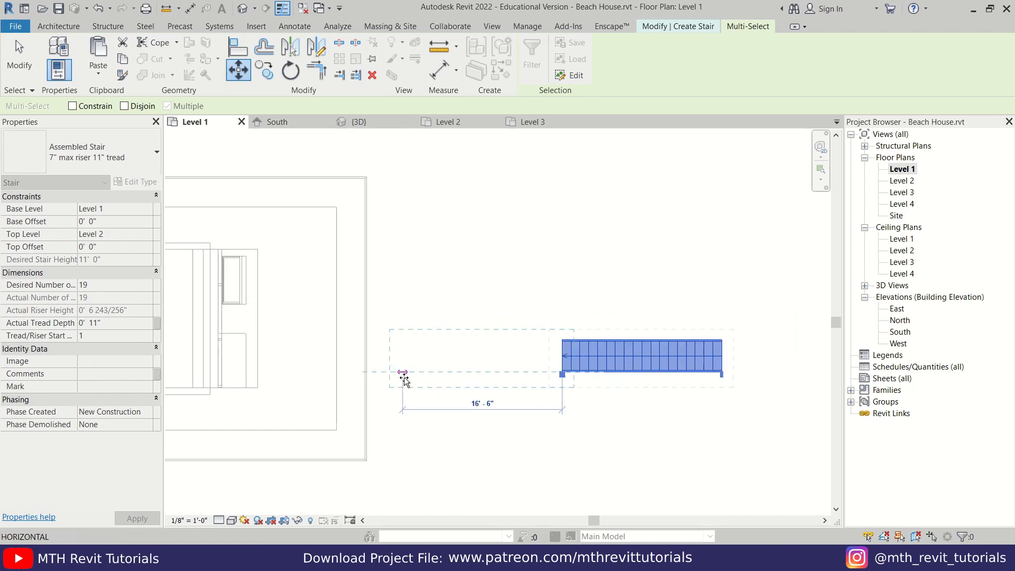
click(365, 392)
click(494, 249)
right_click(460, 262)
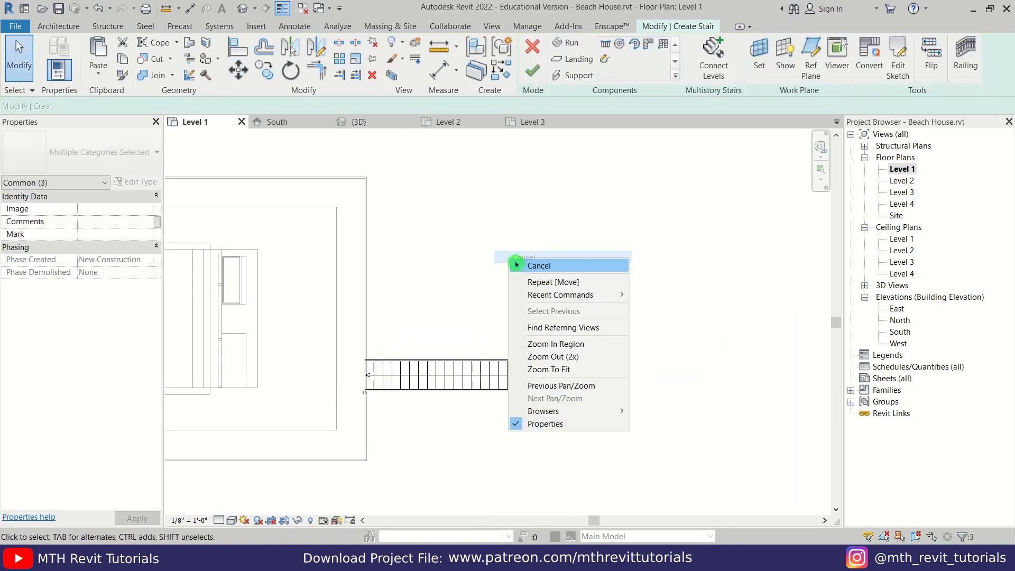
click(537, 262)
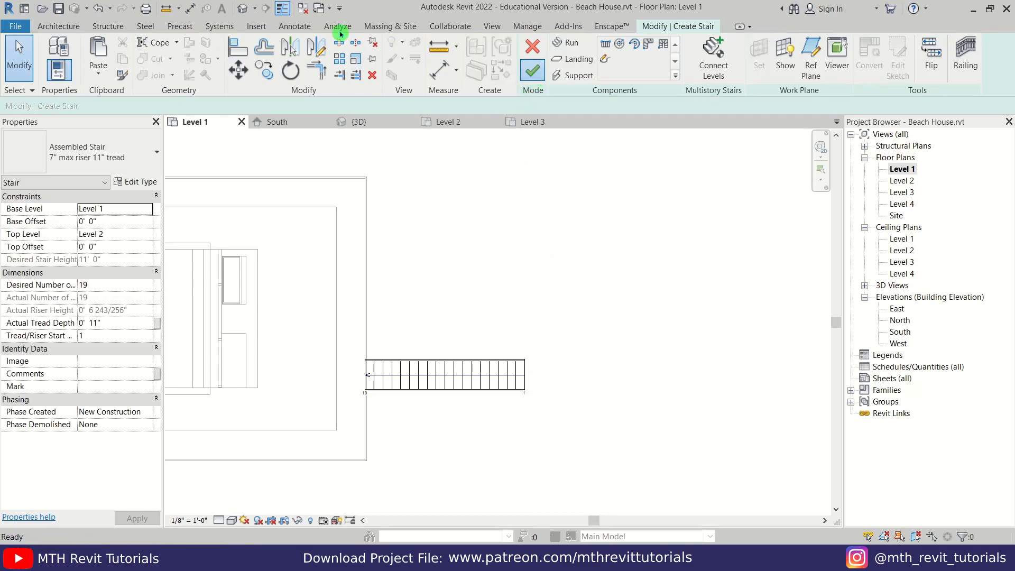
- Finish the stair and, in the front 3D view, move it toward the house so its top end reaches the slab's upper edge
click(242, 9)
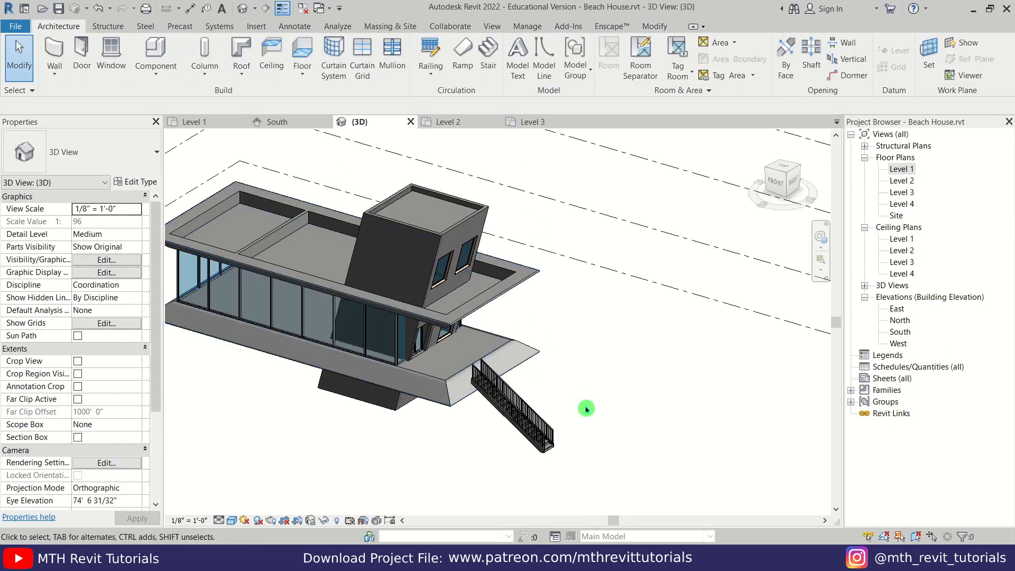
shift+middle_drag(533, 398, 508, 389)
scroll(465, 374, up, 5)
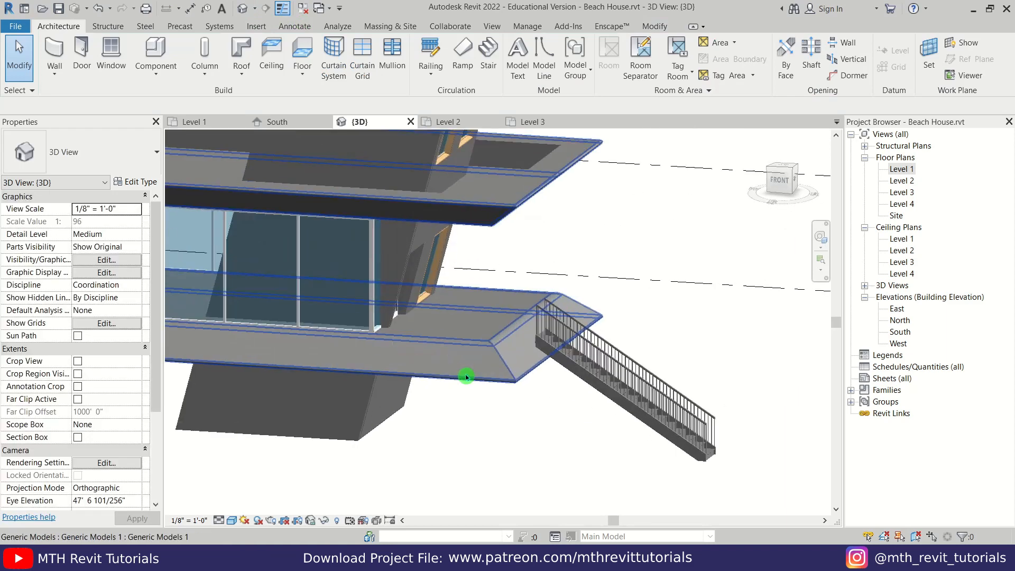
click(780, 180)
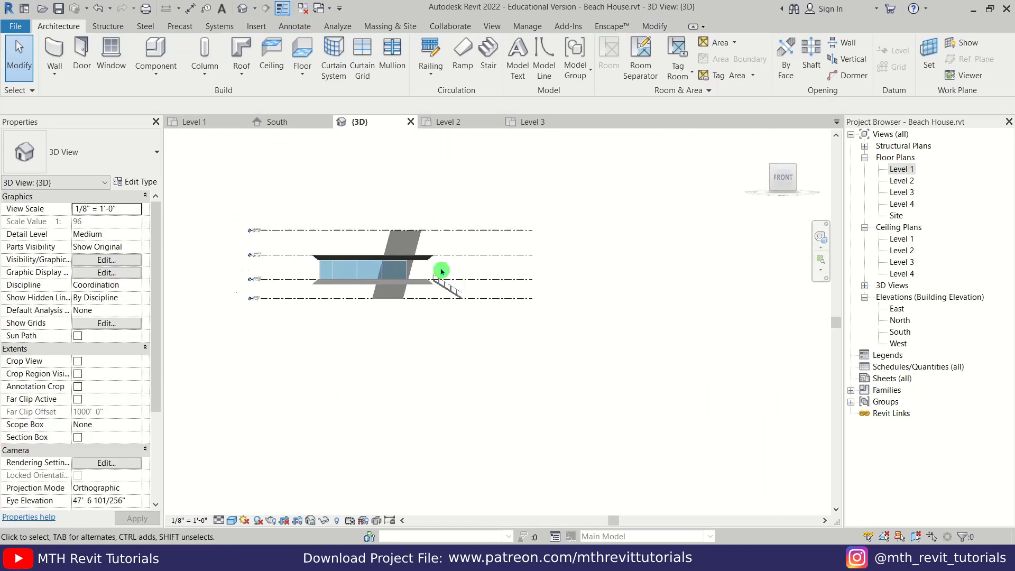
scroll(610, 381, up, 5)
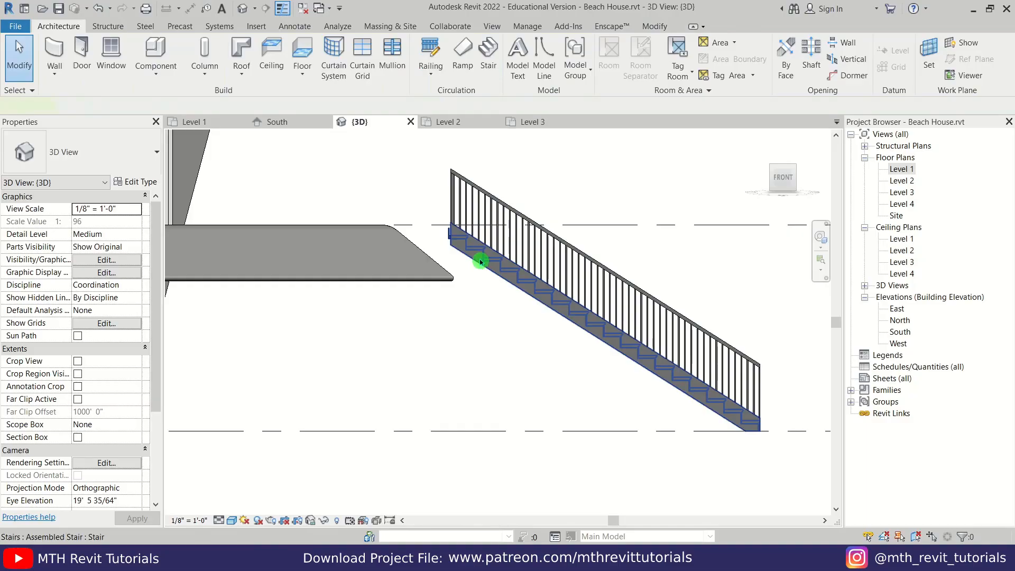
click(481, 256)
click(248, 77)
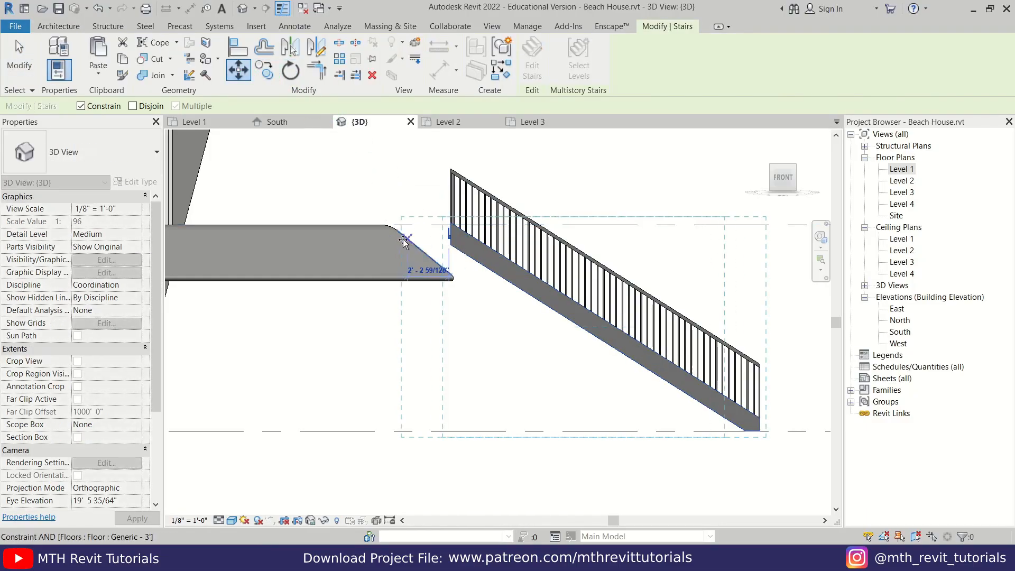
click(403, 281)
key(Escape)
- Inspect the stair's connection with the slab in 3D, and set the stair's desired number of risers to 17
scroll(338, 391, down, 3)
shift+middle_drag(339, 391, 307, 418)
scroll(306, 418, up, 3)
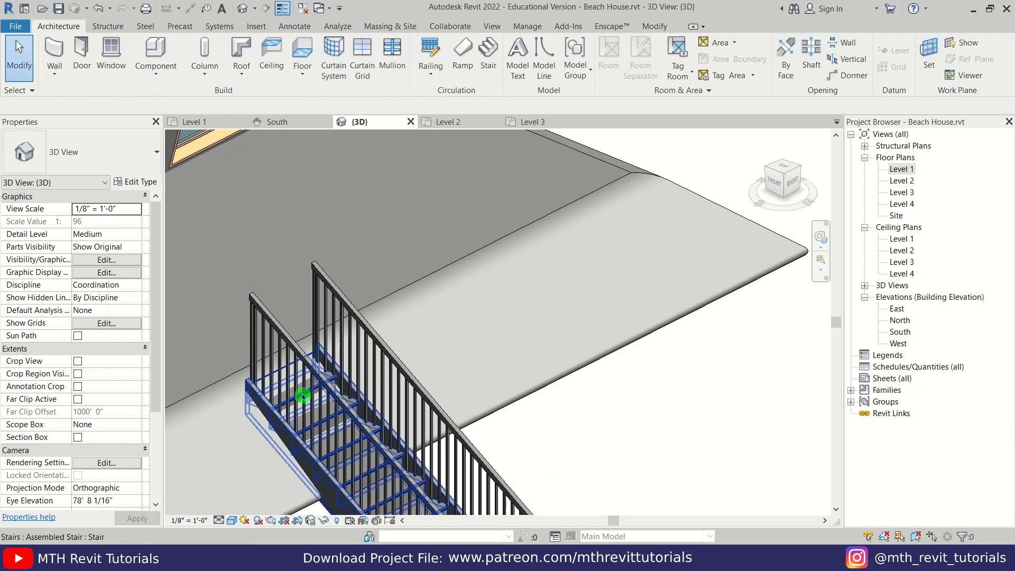
scroll(313, 351, down, 4)
shift+middle_drag(340, 311, 475, 324)
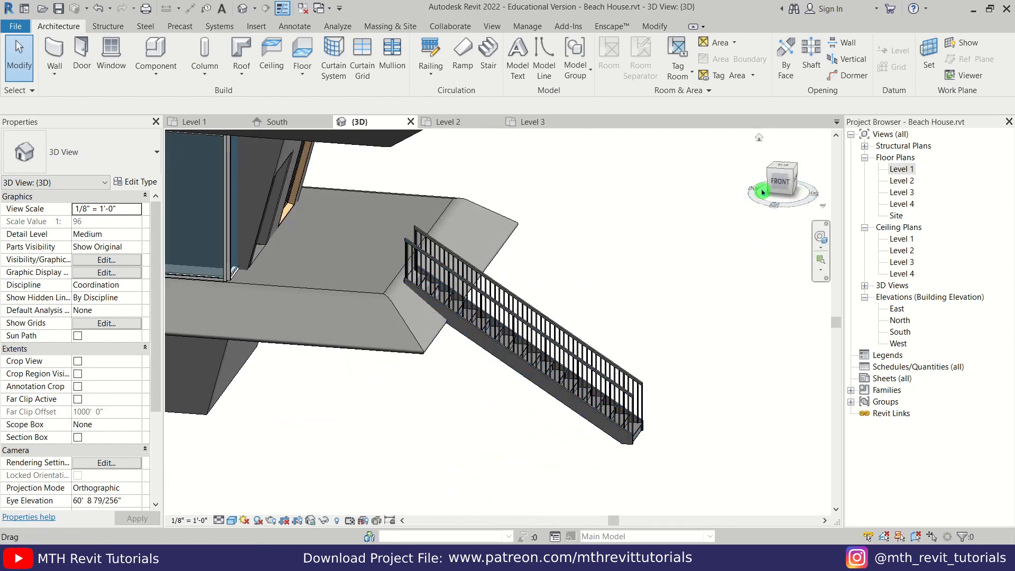
click(779, 182)
scroll(476, 312, up, 4)
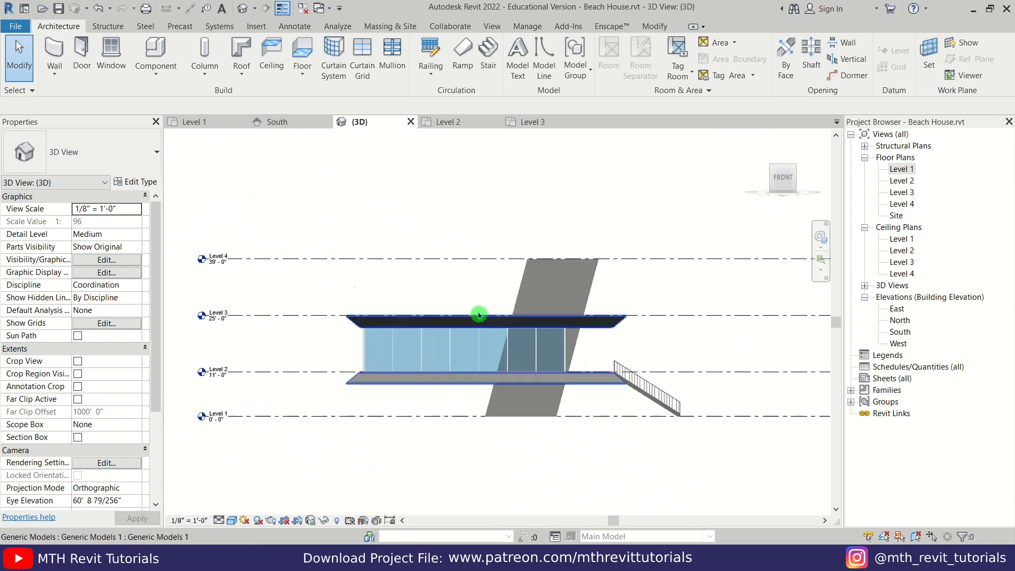
scroll(701, 410, up, 4)
click(475, 339)
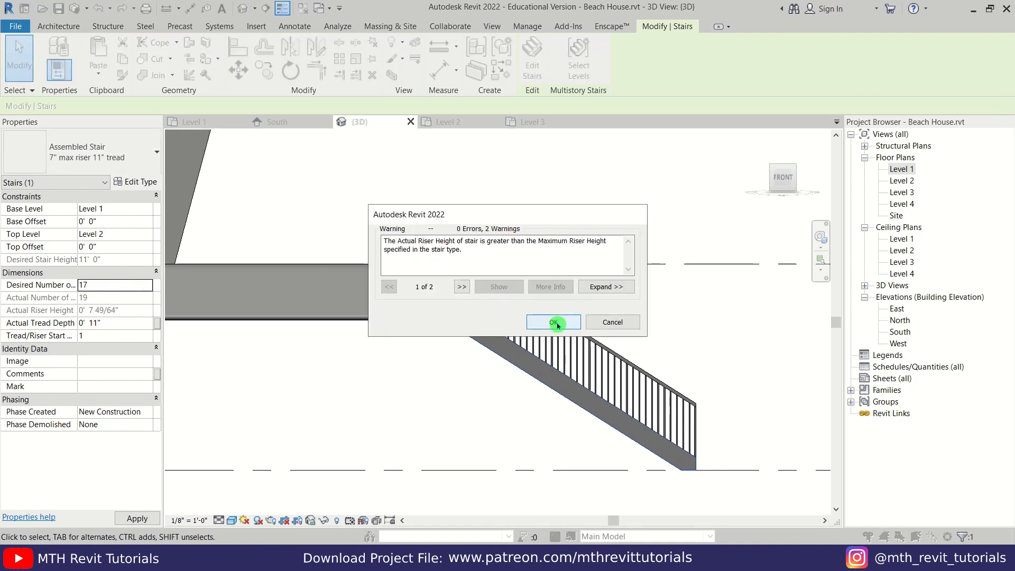
click(555, 322)
- Switch the front view to wireframe and move the stair toward the house so its underside meets the slab's lower outer tip
click(445, 324)
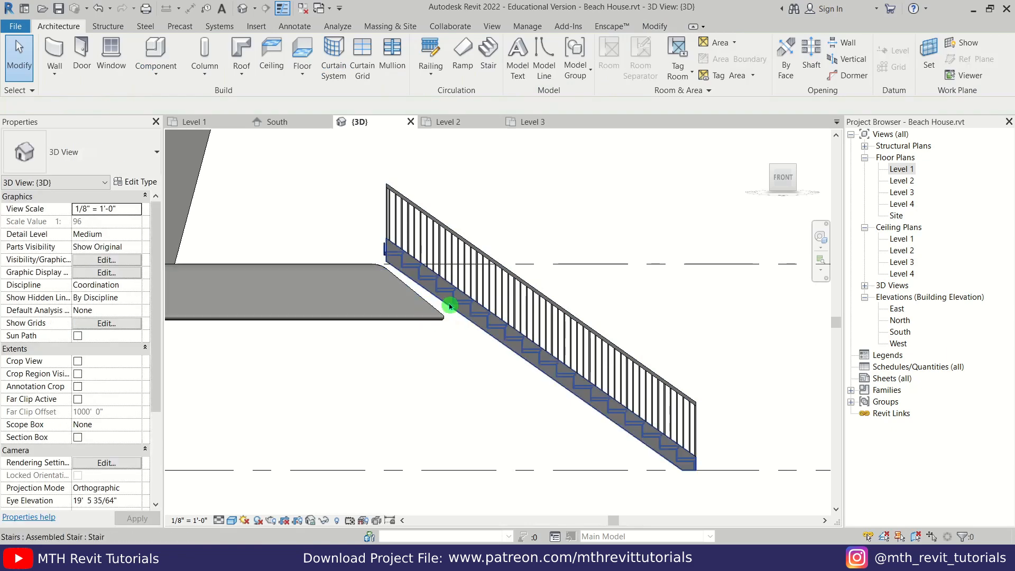
key(f)
click(445, 317)
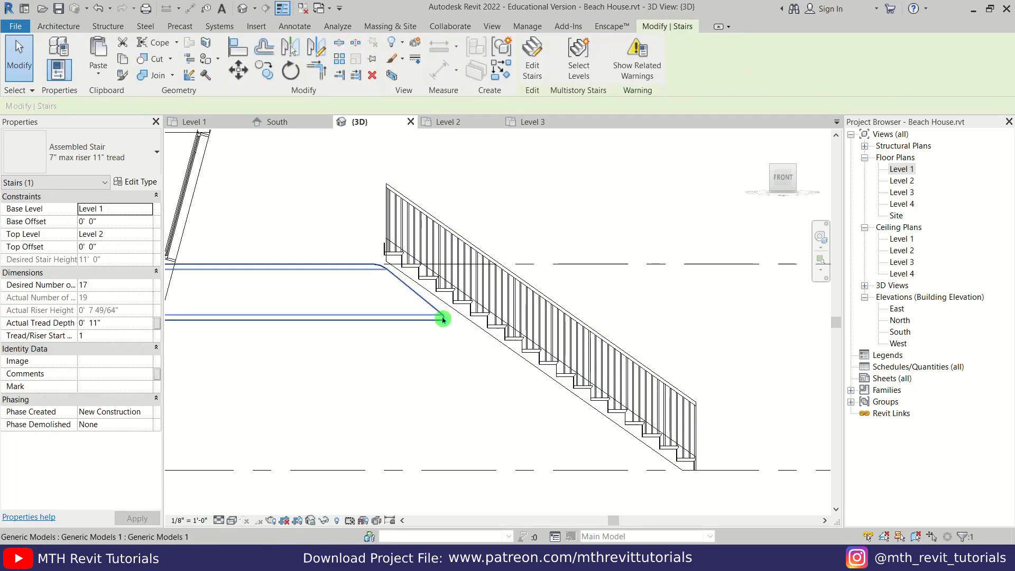
click(453, 390)
drag(467, 320, 461, 327)
scroll(444, 328, up, 2)
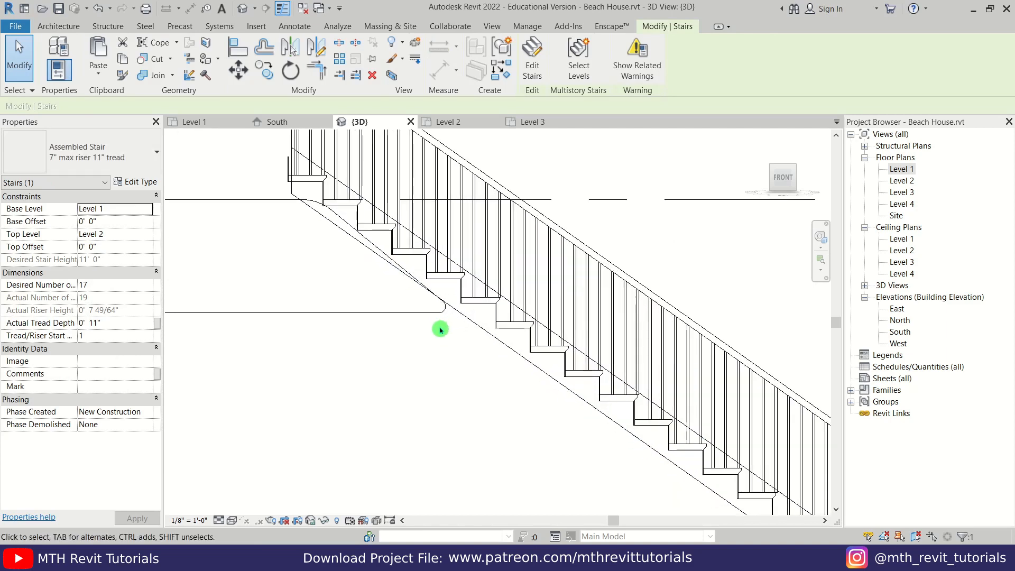
click(440, 330)
scroll(328, 231, up, 1)
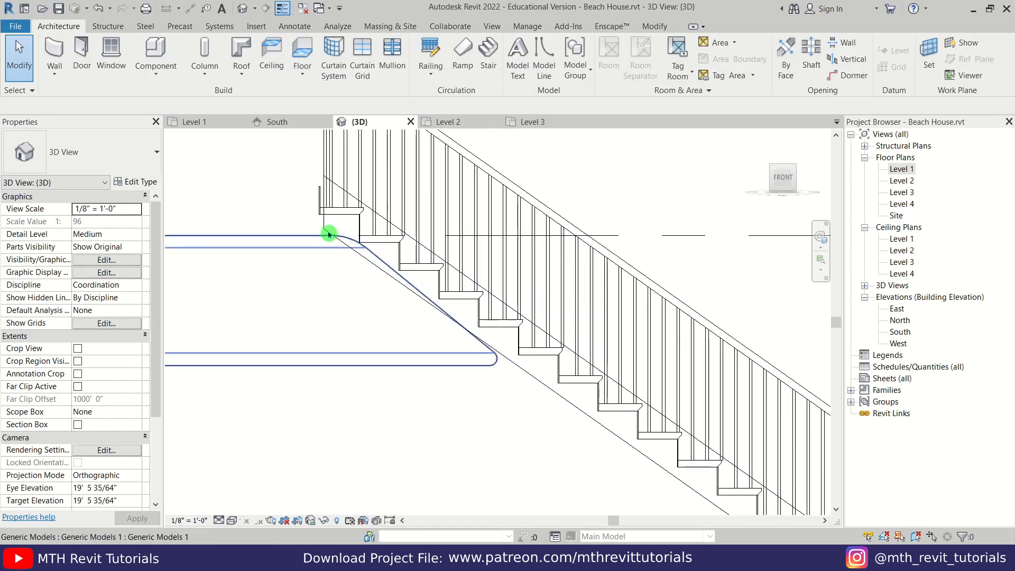
scroll(367, 268, down, 1)
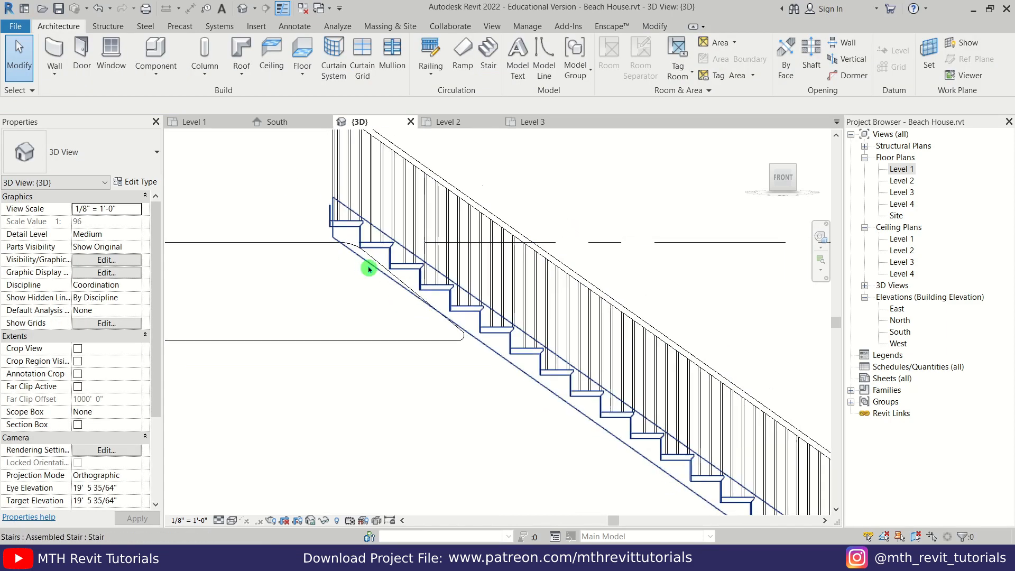
- Edit the stair in the Level 1 plan and shorten the upper end of its run by one riser
click(474, 317)
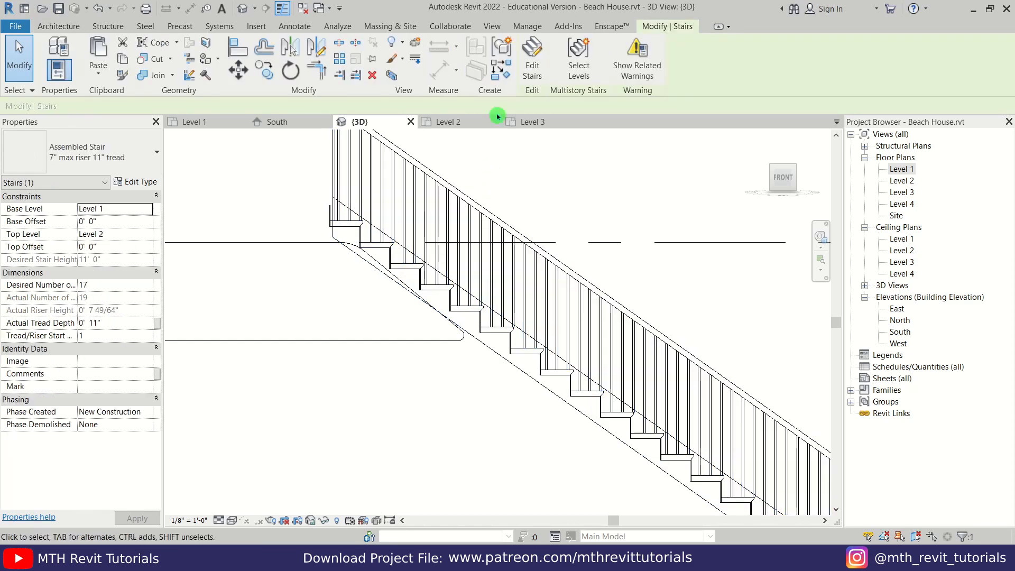
click(526, 67)
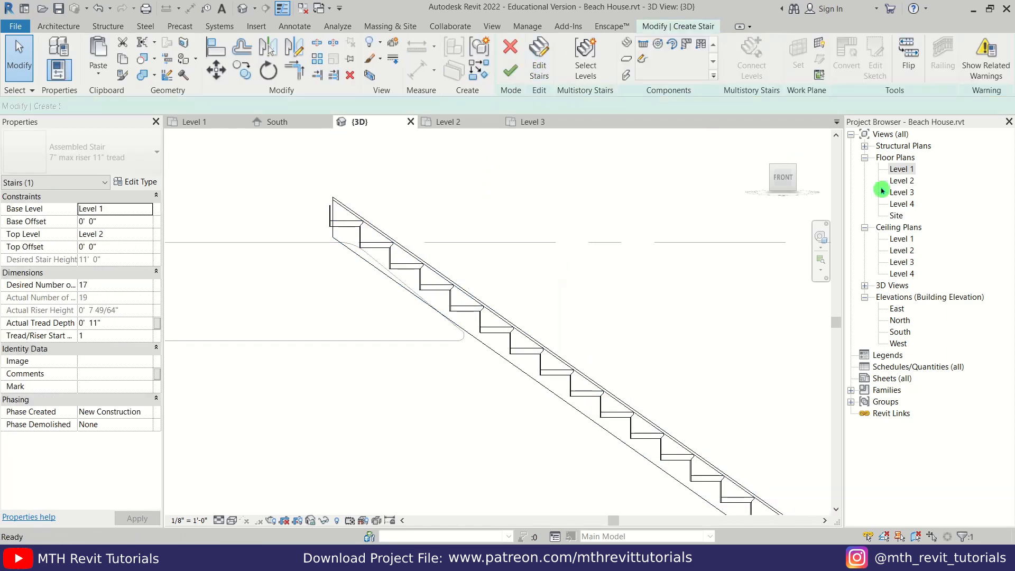
double_click(902, 169)
click(351, 369)
scroll(340, 367, up, 5)
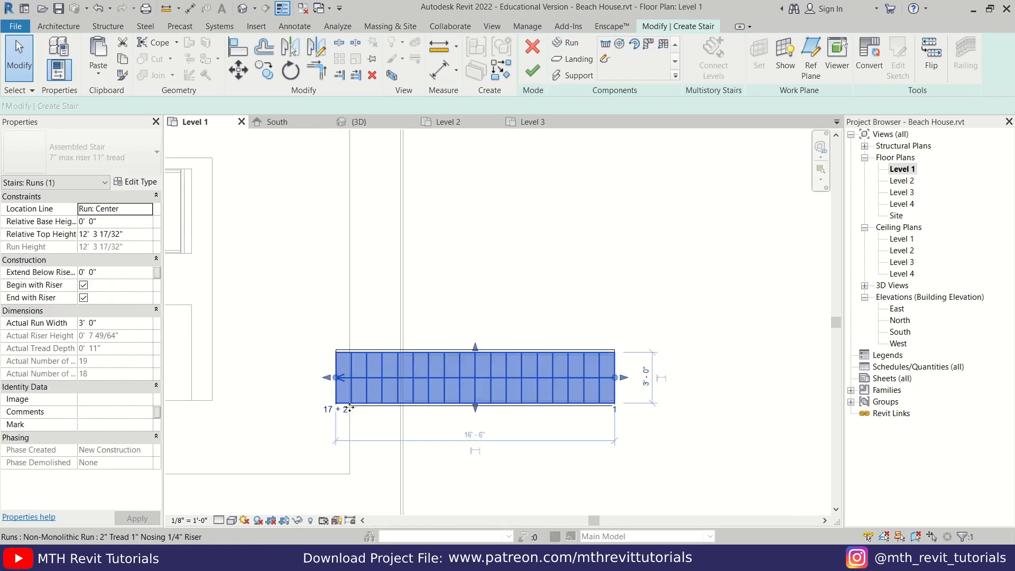
drag(322, 357, 355, 350)
click(435, 236)
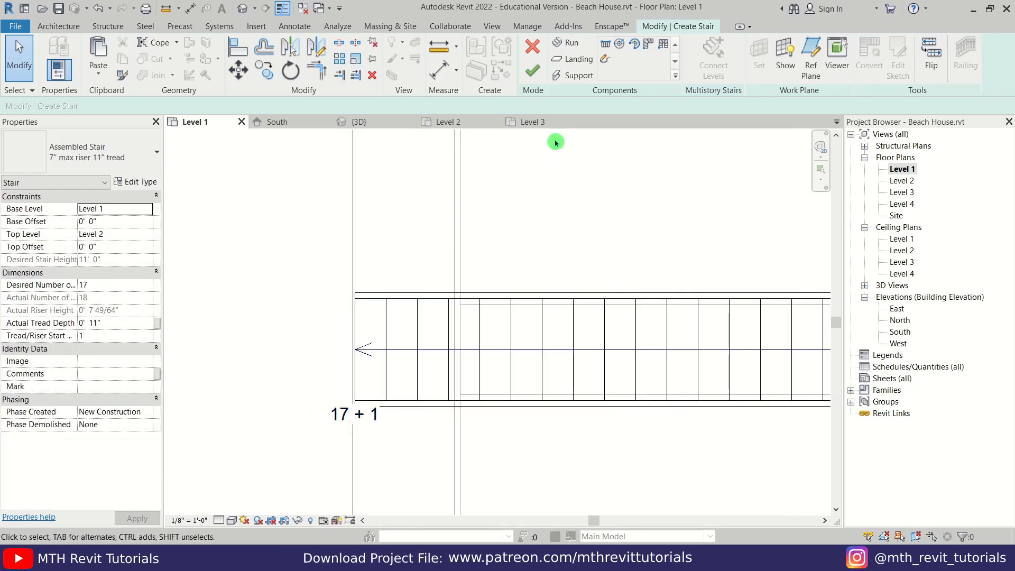
click(531, 74)
- Nudge the stair slightly toward the slab in the front 3D view, and return the view to shaded display
click(377, 122)
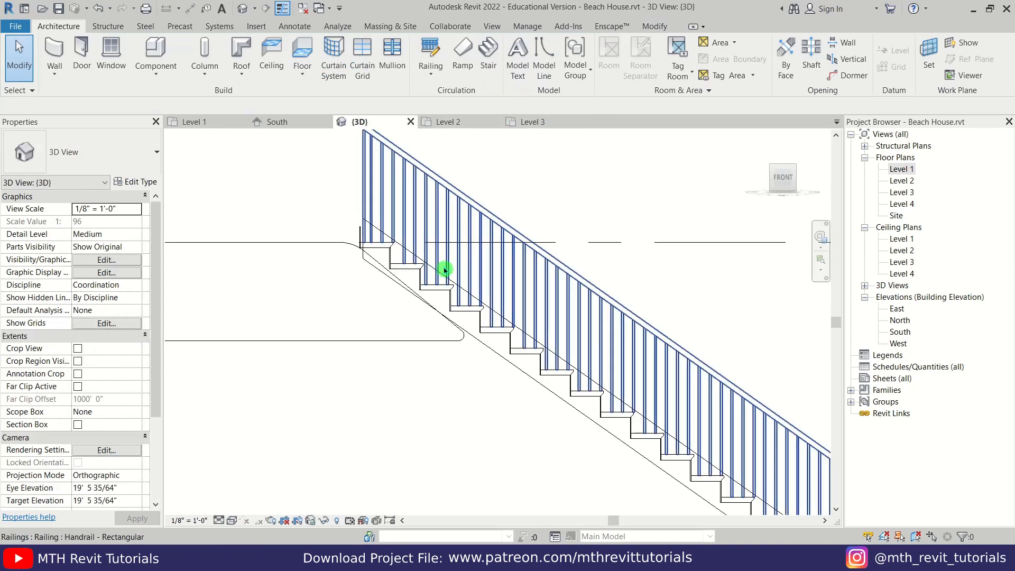
click(424, 269)
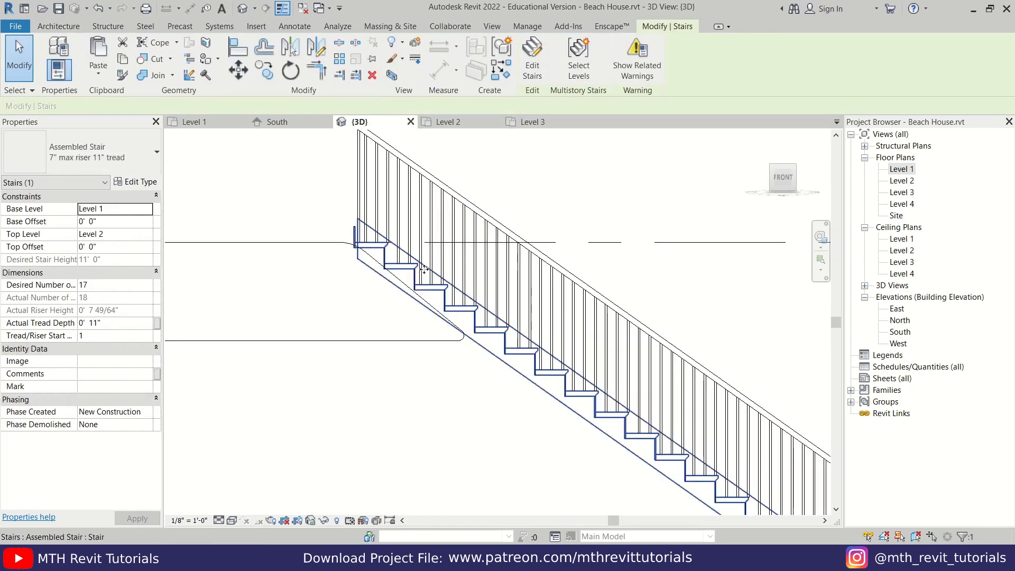
click(378, 219)
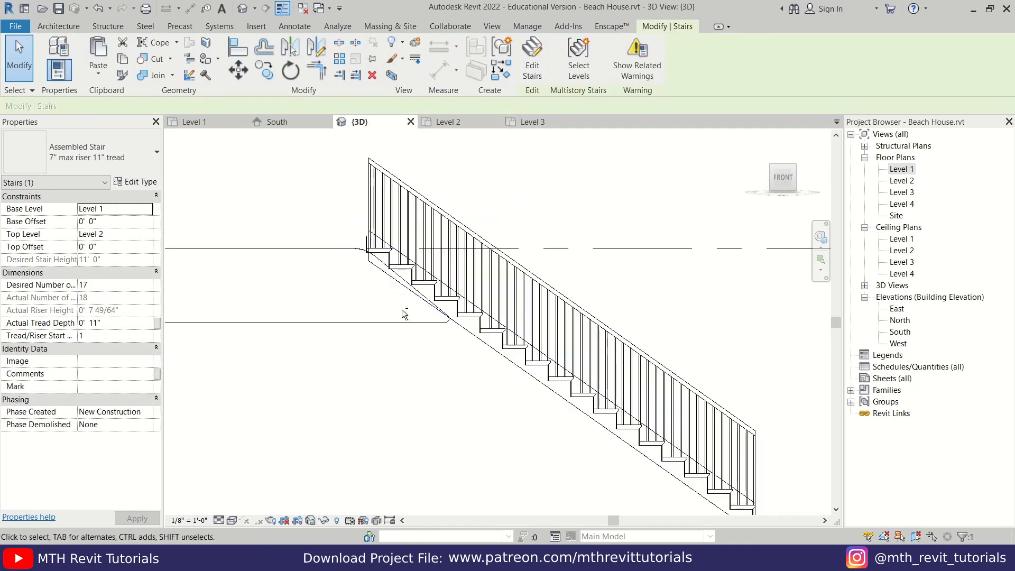
shift+middle_drag(403, 313, 359, 397)
click(359, 396)
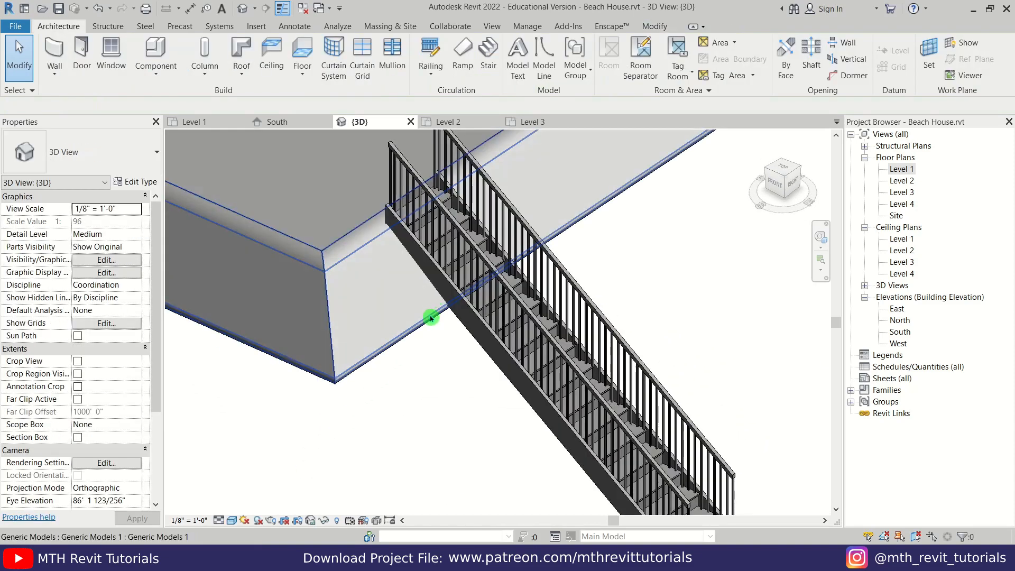
- Edit the stair and turn off End with Riser for its run
scroll(358, 310, up, 5)
shift+middle_drag(350, 251, 488, 241)
scroll(344, 220, down, 5)
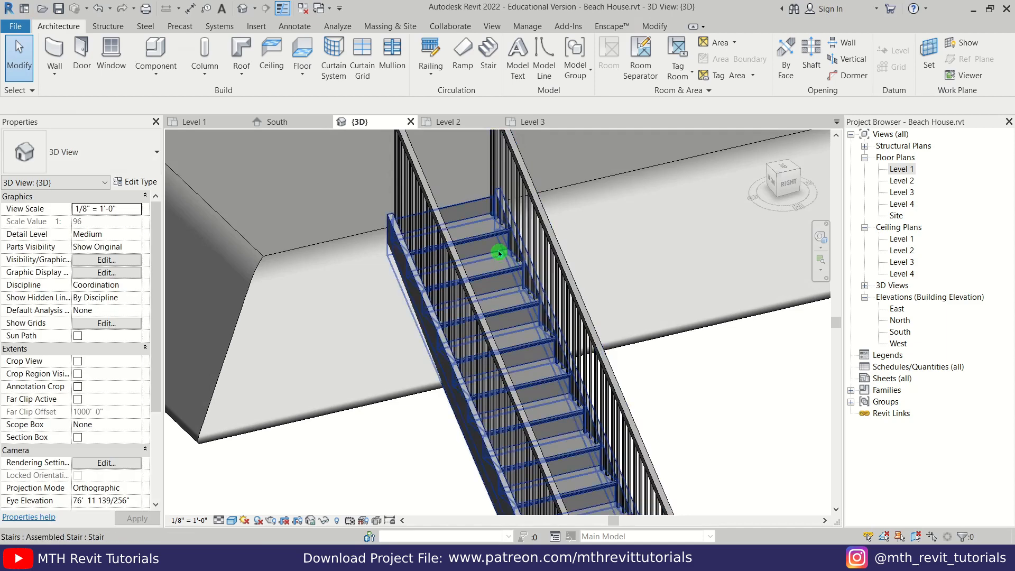
click(490, 240)
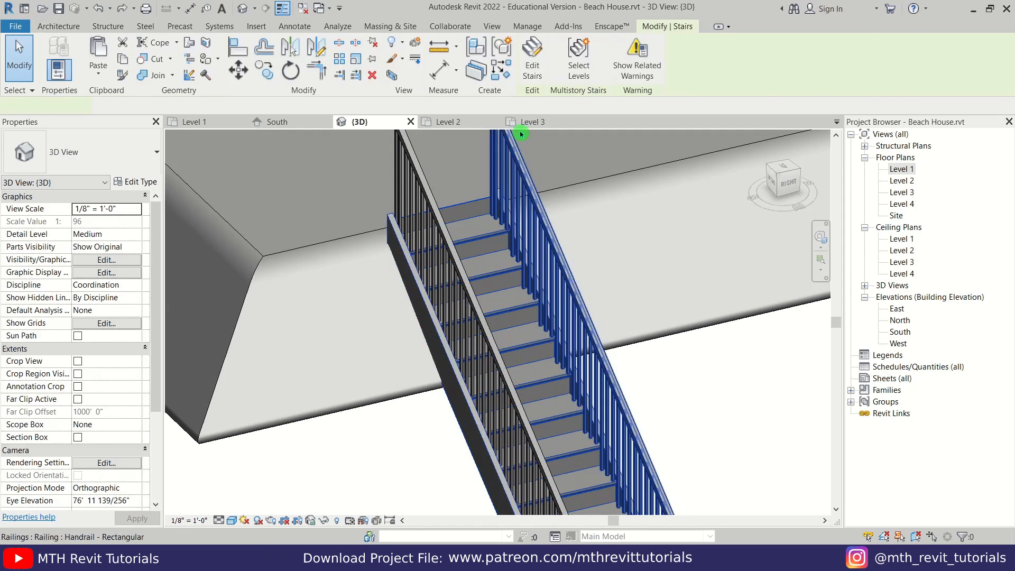
click(532, 68)
click(256, 294)
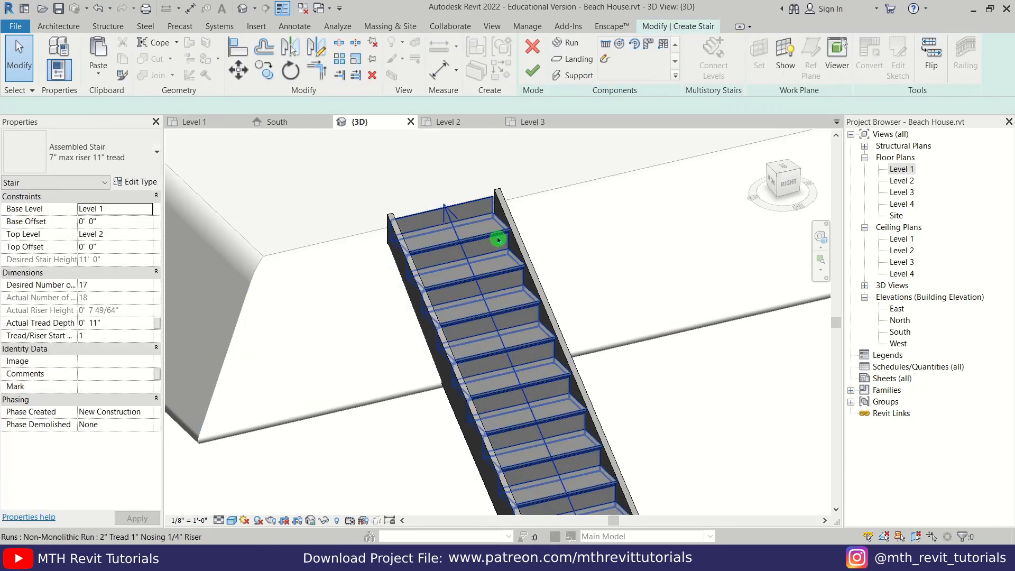
click(497, 236)
click(152, 285)
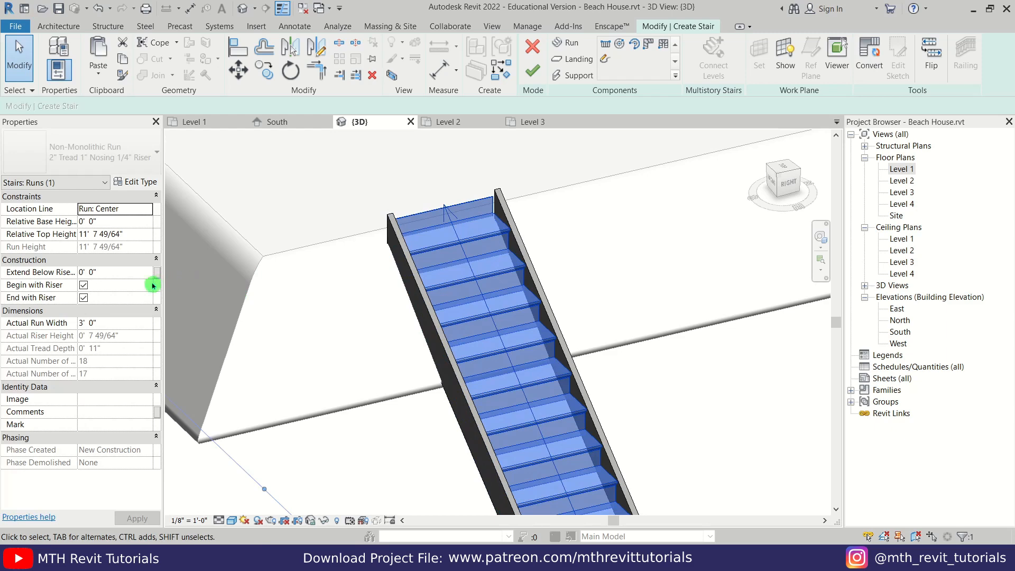
click(83, 298)
click(268, 290)
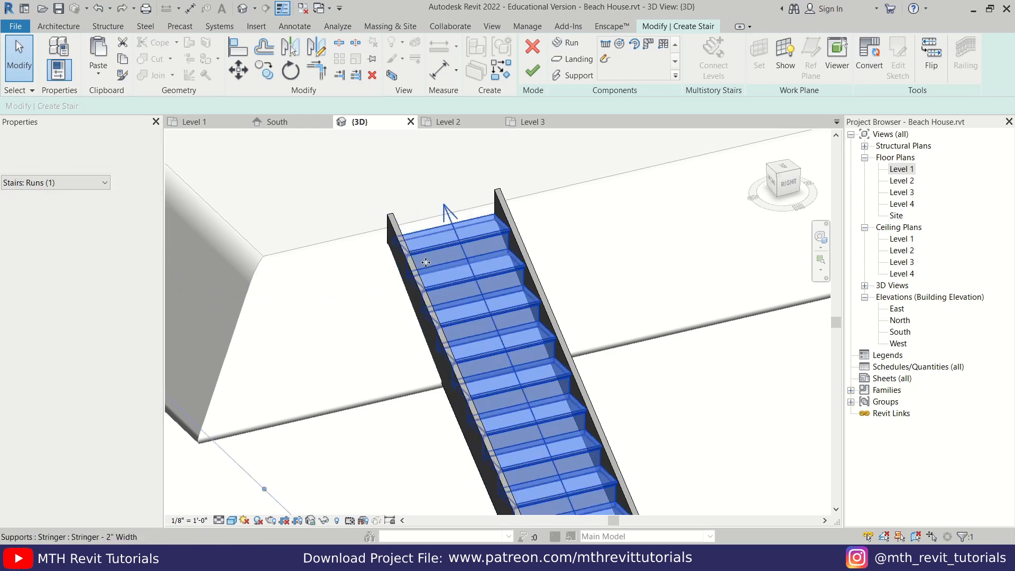
click(532, 75)
- Change both stair railings to the Glass Panel - Bottom Fill type
scroll(460, 388, down, 3)
shift+middle_drag(433, 335, 444, 279)
click(359, 247)
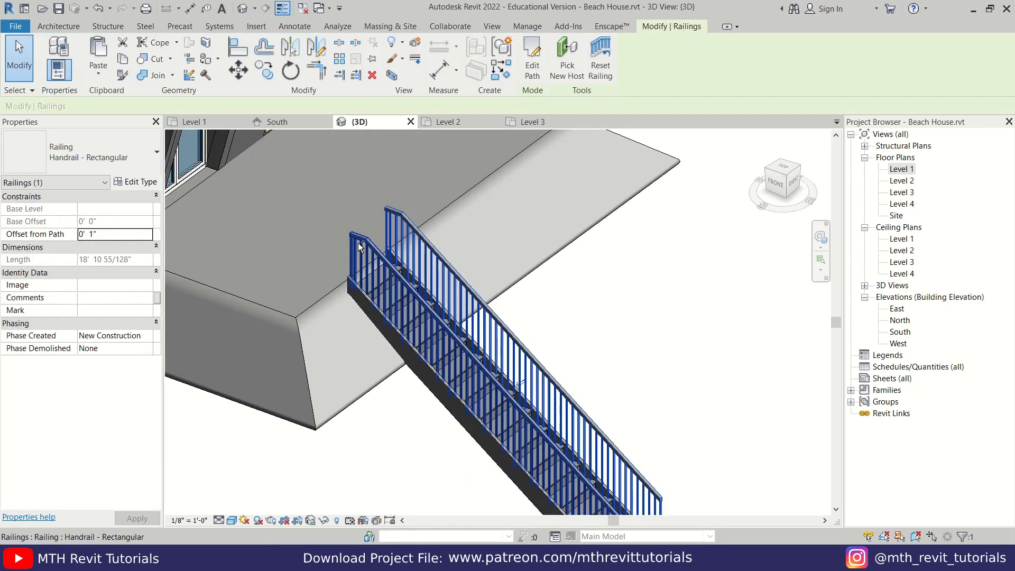
ctrl+click(359, 249)
click(89, 153)
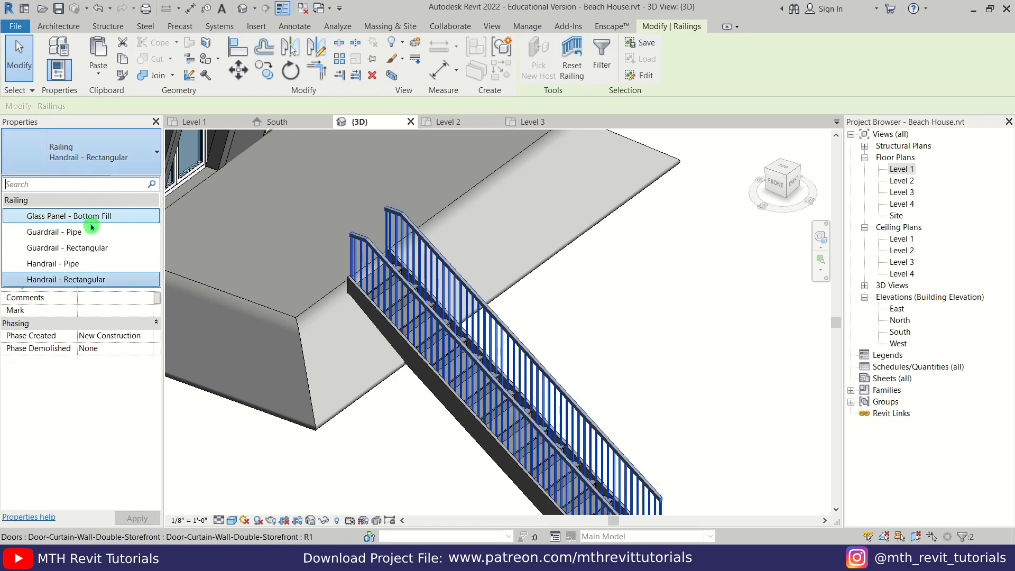
click(77, 217)
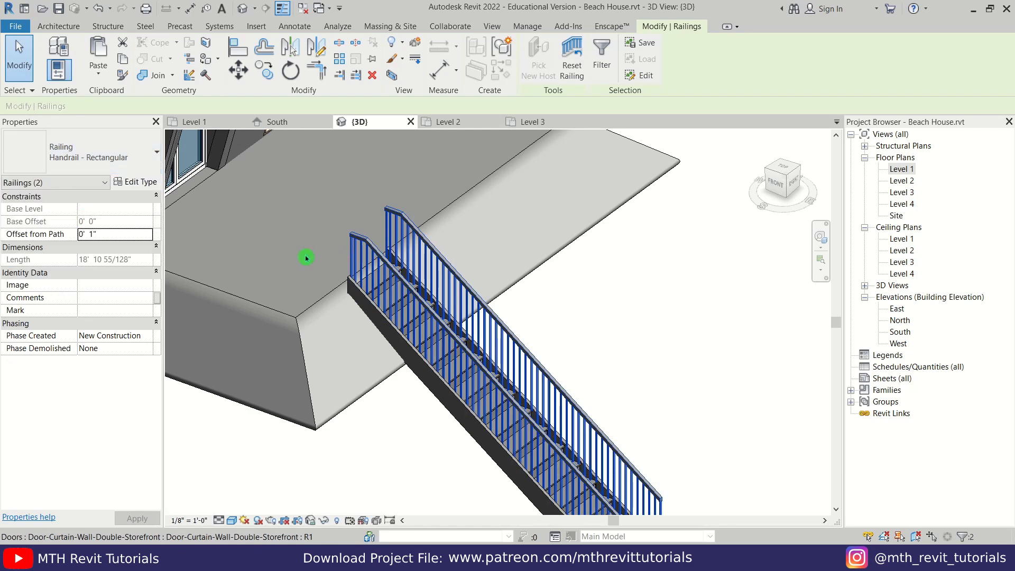
- Open the path of the stair railing nearest the slab's front corner for editing in the Level 2 plan
key(Escape)
scroll(315, 299, down, 2)
shift+middle_drag(315, 299, 342, 388)
click(378, 324)
key(Escape)
click(380, 326)
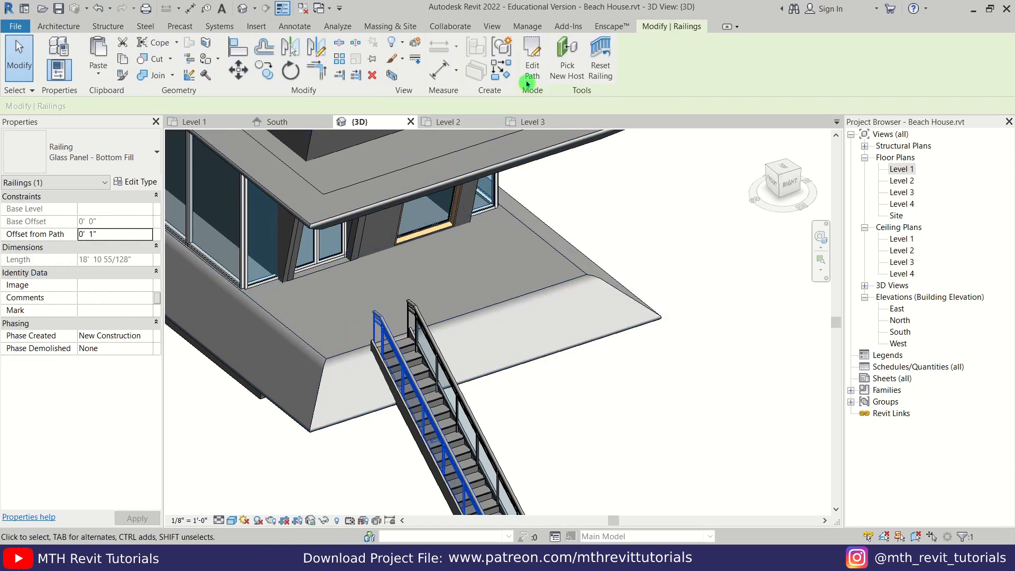
double_click(902, 181)
scroll(716, 437, up, 5)
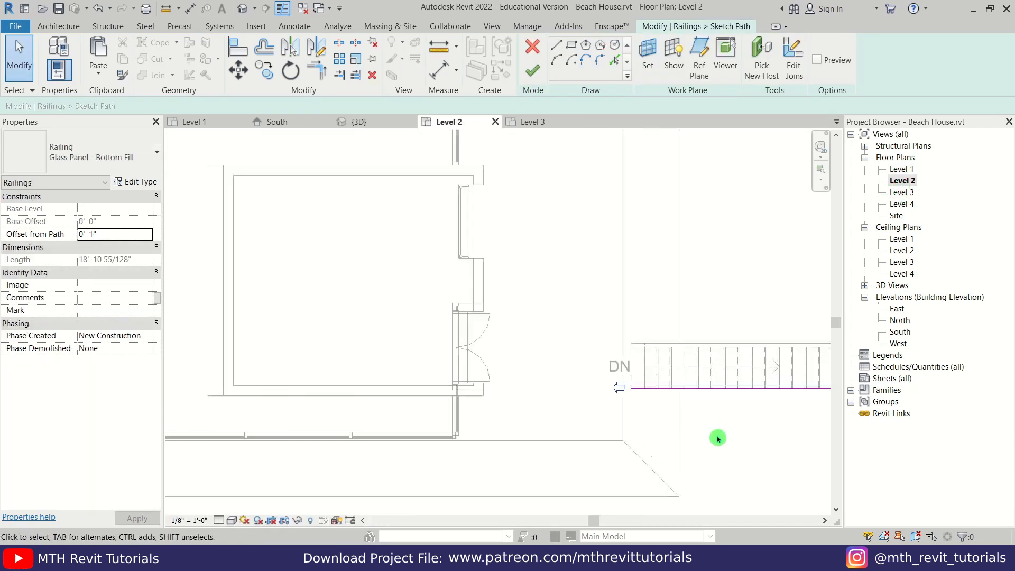
- Draw a railing path line about 3' 2" long beside the slab edge, from the stair side toward the lower slab corner
click(556, 46)
scroll(569, 334, up, 3)
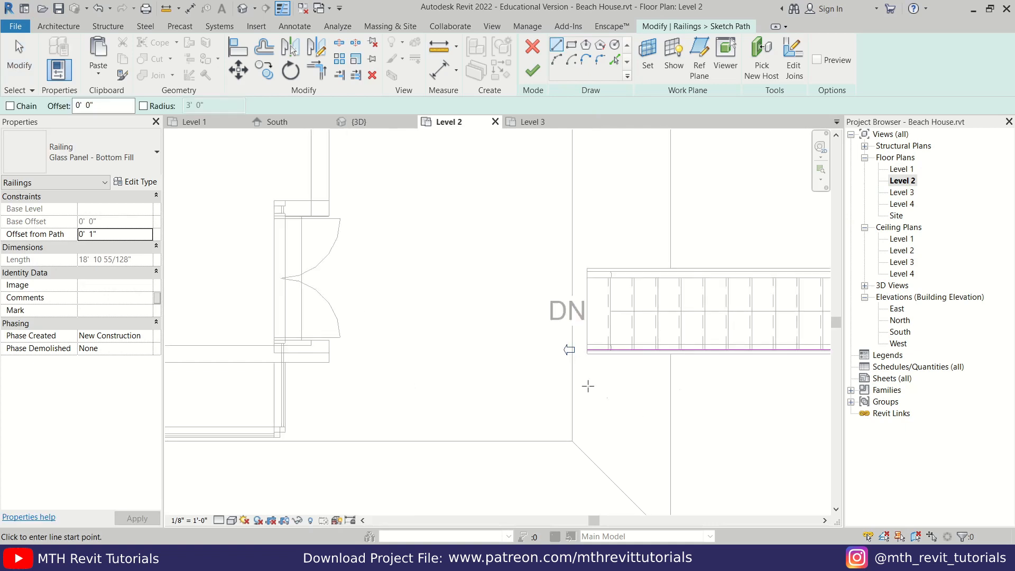
key(Escape)
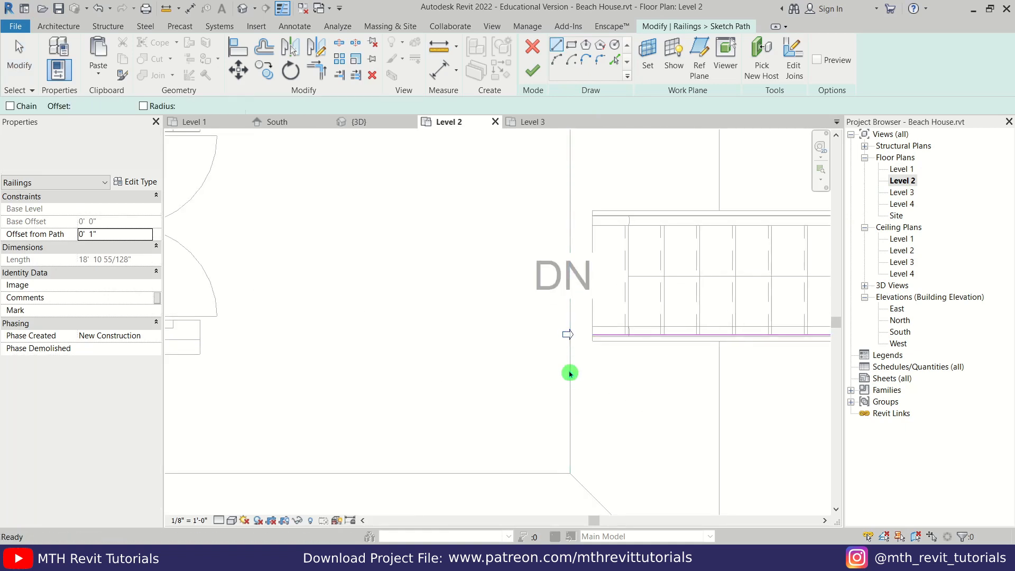
click(556, 47)
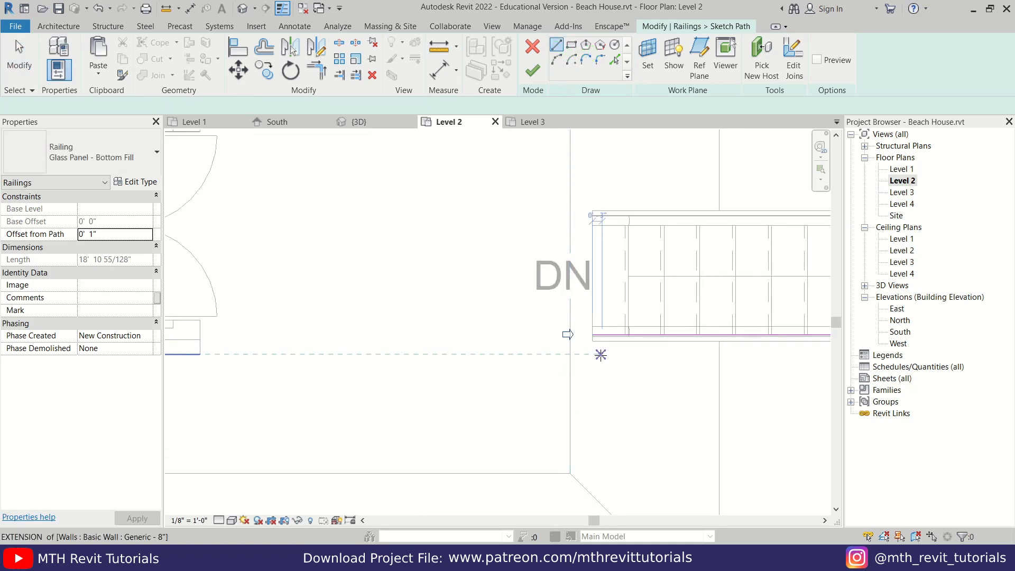
scroll(559, 334, up, 1)
scroll(561, 332, up, 1)
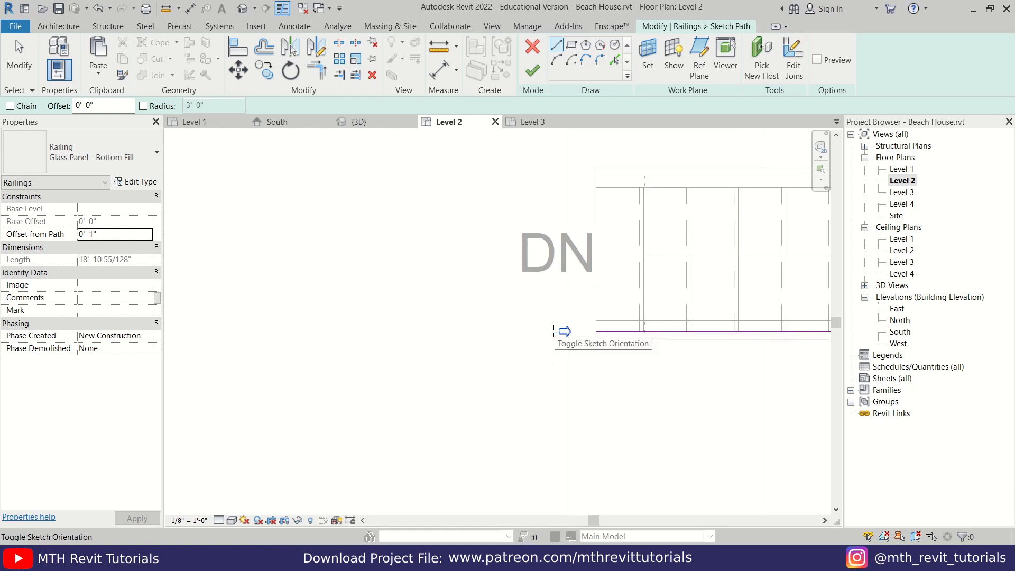
click(550, 331)
scroll(553, 339, down, 2)
click(552, 441)
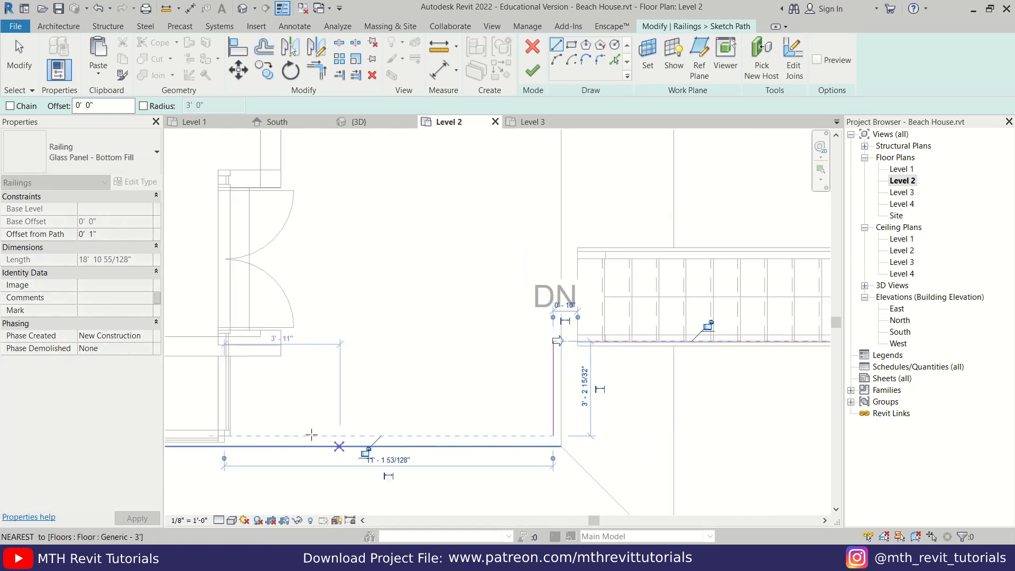
key(Escape)
key(Escape)
- Draw a railing path line about 11' long from that line's lower end to the corner of the storefront curtain wall
click(555, 53)
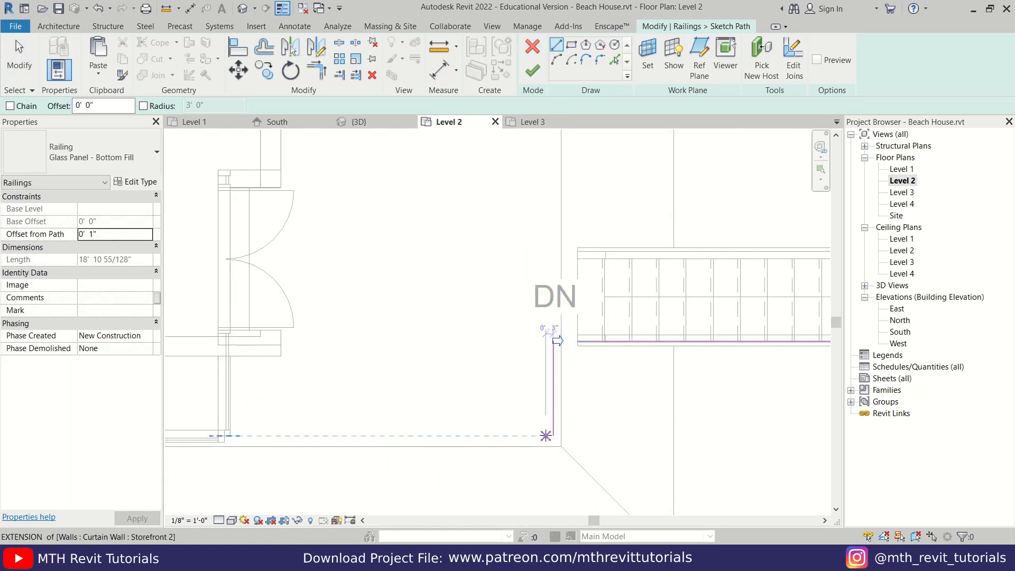
click(553, 435)
click(230, 436)
key(Escape)
key(Escape)
- Trim the stair path line and the short slab-edge line to a corner, finish the railing path and return to 3D
click(652, 365)
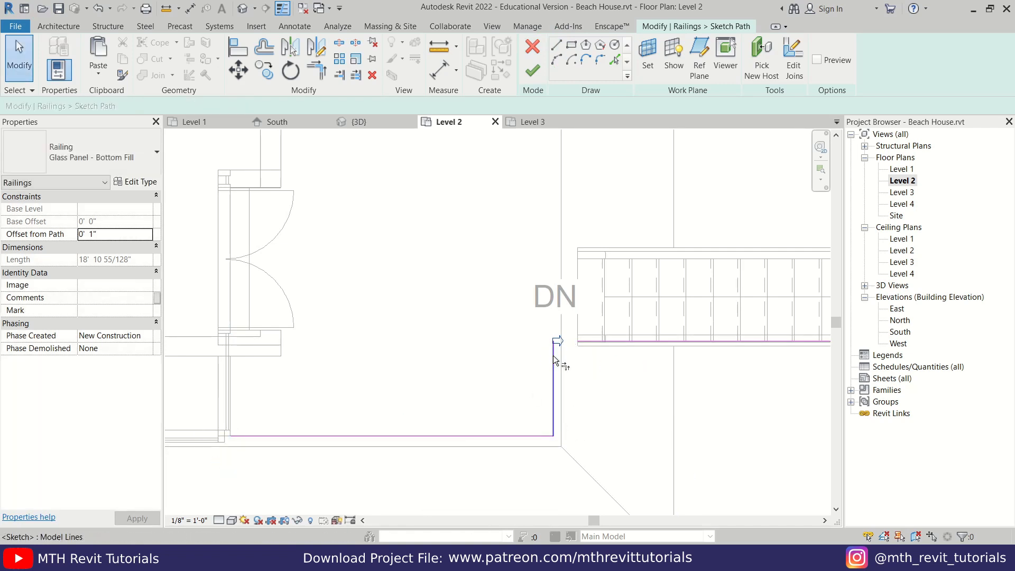
key(t)
key(r)
key(Escape)
key(Escape)
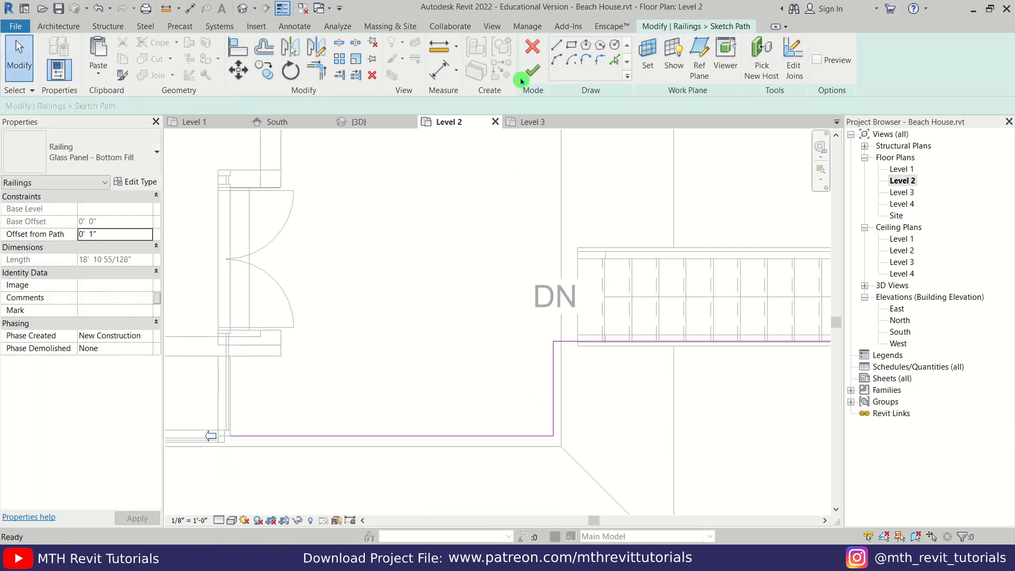
click(359, 121)
key(Escape)
- Open the path of the opposite stair railing for editing in the Level 2 plan
scroll(333, 365, up, 2)
scroll(333, 365, down, 4)
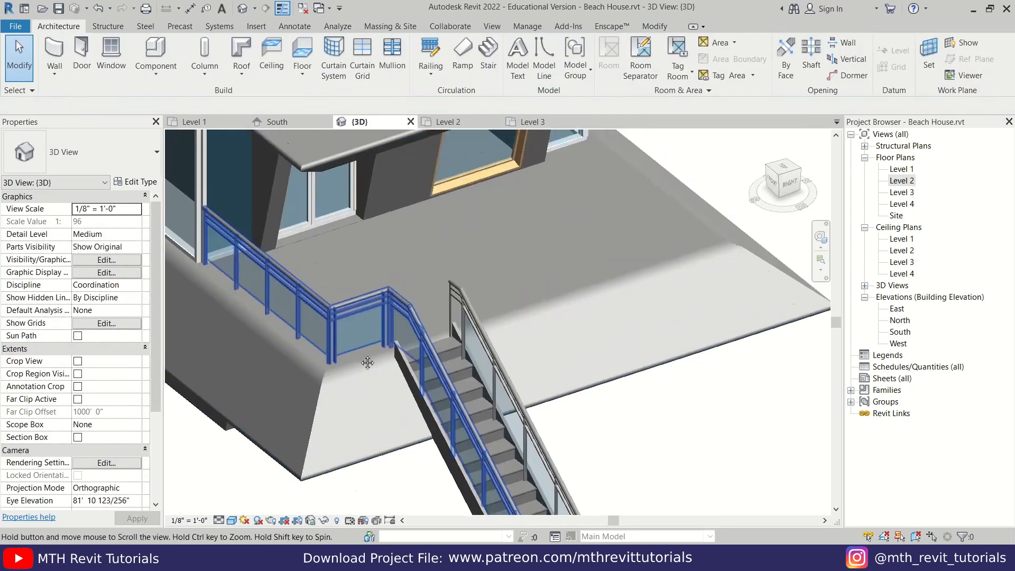
shift+middle_drag(335, 309, 465, 326)
click(485, 328)
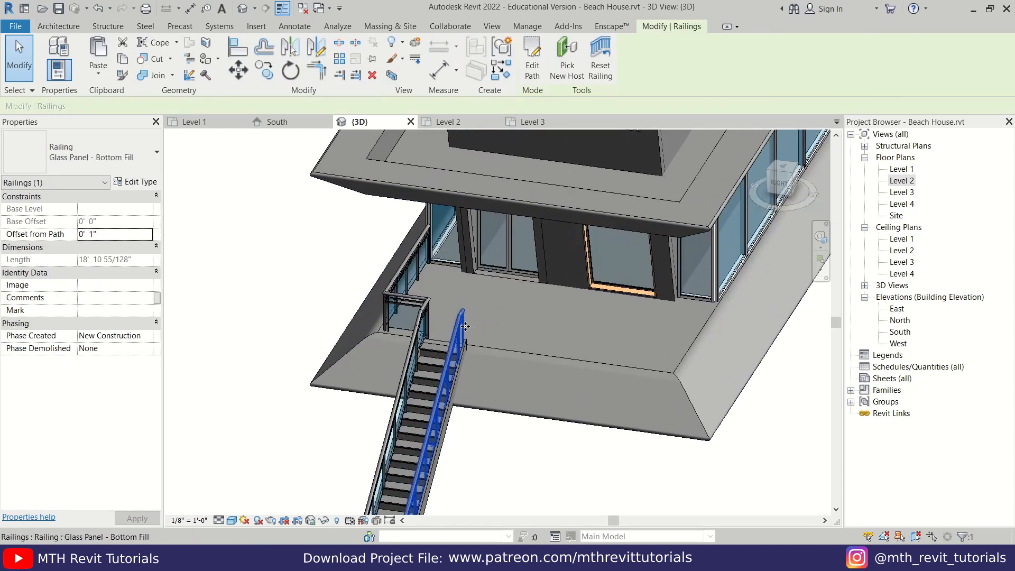
click(529, 84)
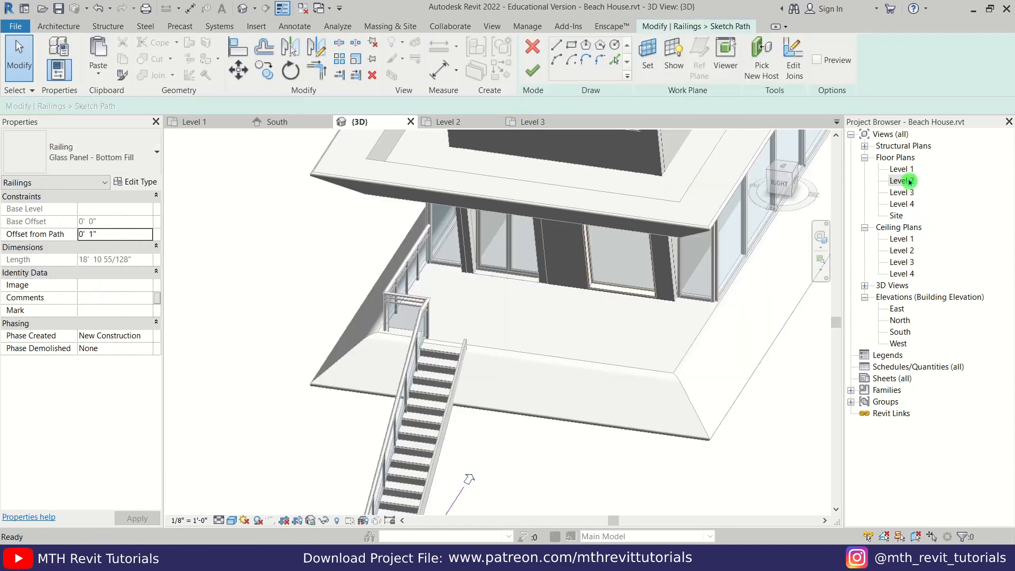
double_click(902, 182)
middle_drag(627, 249, 615, 477)
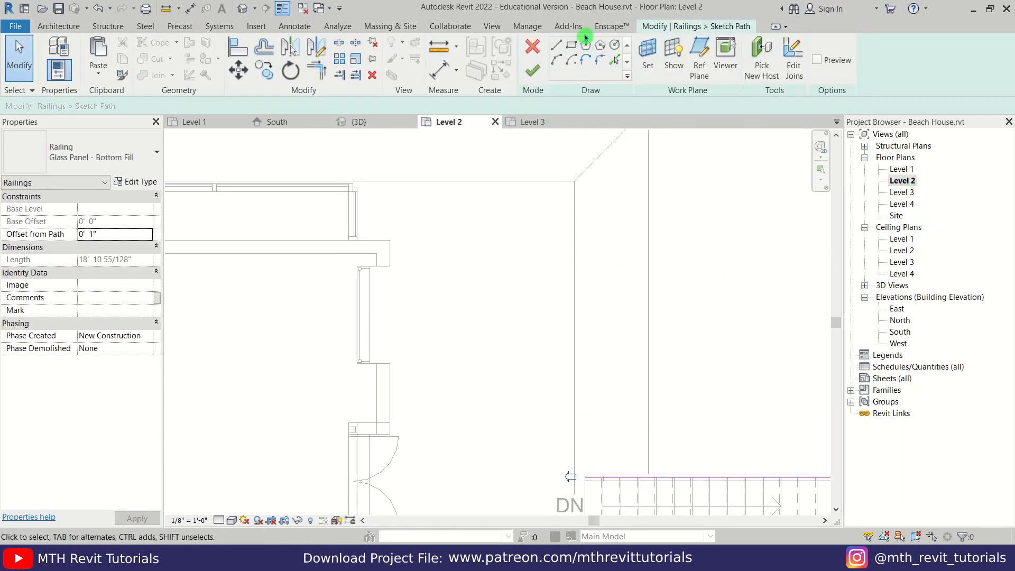
- Draw path lines from the upper curtain wall corner about 11' toward the slab corner, and on along the slab edge toward the stair
click(355, 187)
click(570, 188)
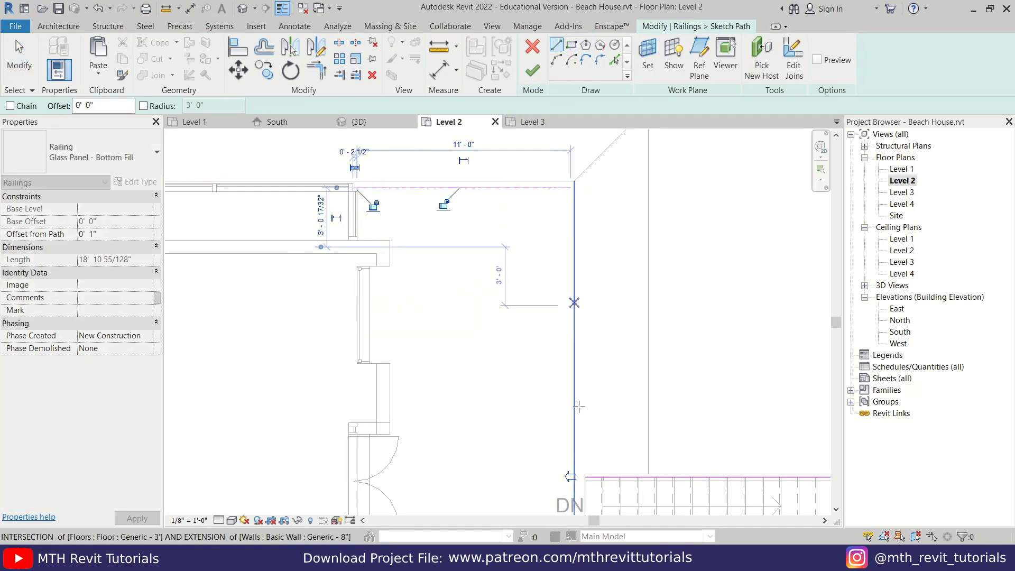
mouse_move(573, 463)
middle_down()
mouse_move(567, 328)
mouse_move(535, 447)
middle_up()
click(550, 144)
scroll(555, 403, up, 2)
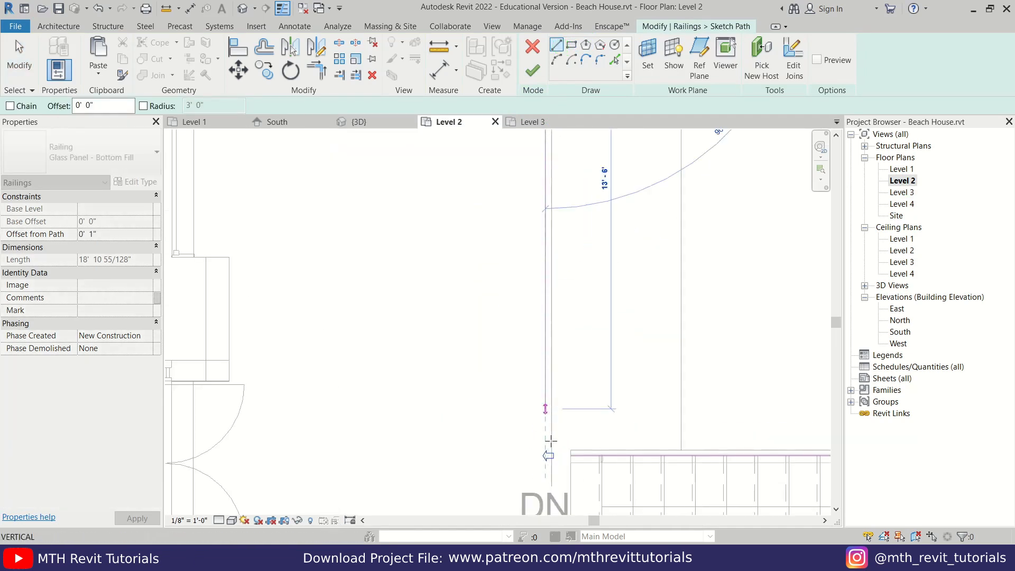
click(536, 449)
key(Escape)
key(Escape)
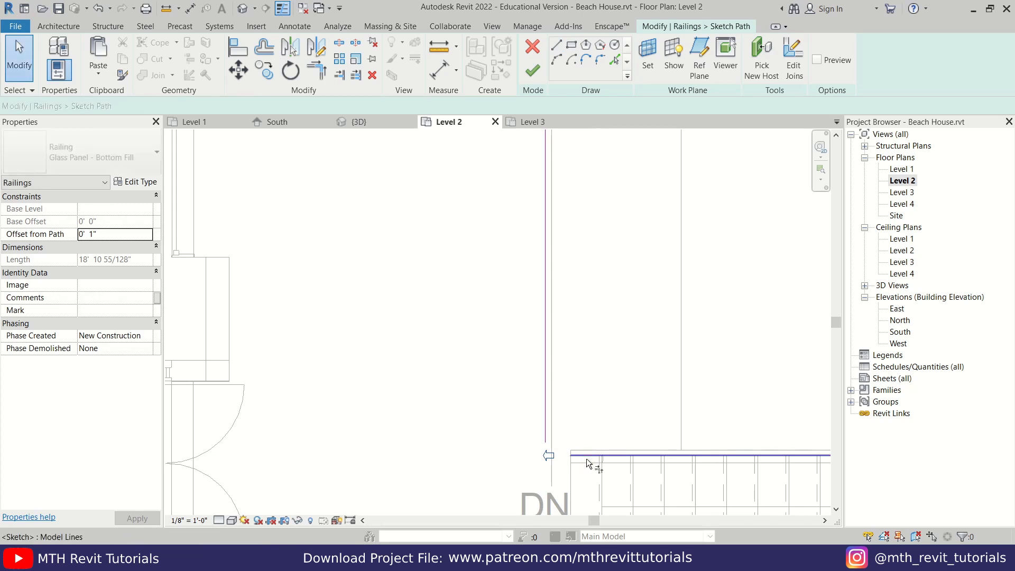
- Trim the slab-edge path line and the stair path line of this railing to a corner
key(t)
key(r)
click(582, 456)
click(548, 437)
middle_drag(549, 434, 563, 259)
scroll(588, 442, down, 1)
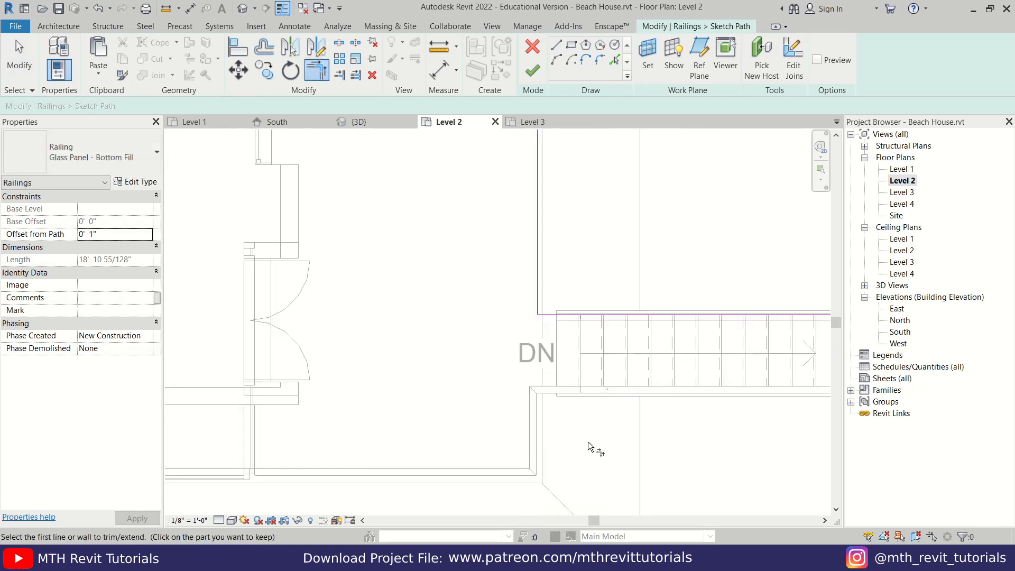
scroll(524, 300, up, 2)
key(Escape)
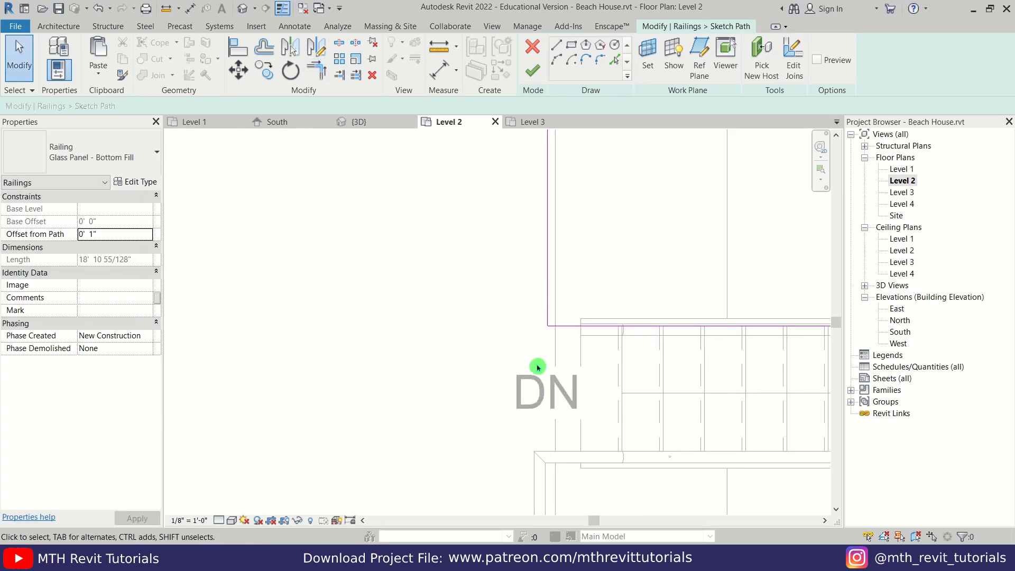
- Align the slab-edge path line with the opposite railing's top rail reference and finish the railing path
key(l)
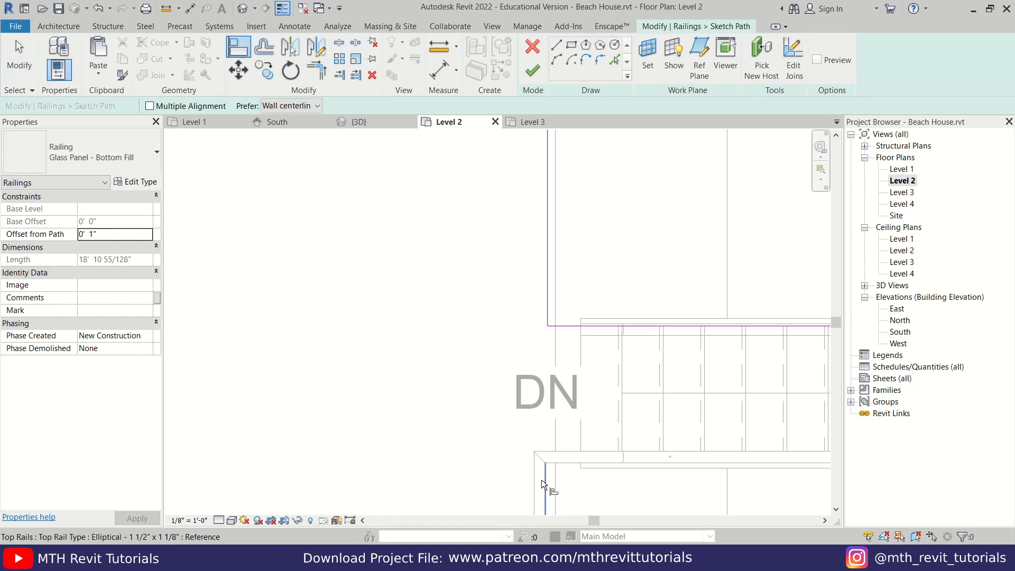
click(542, 480)
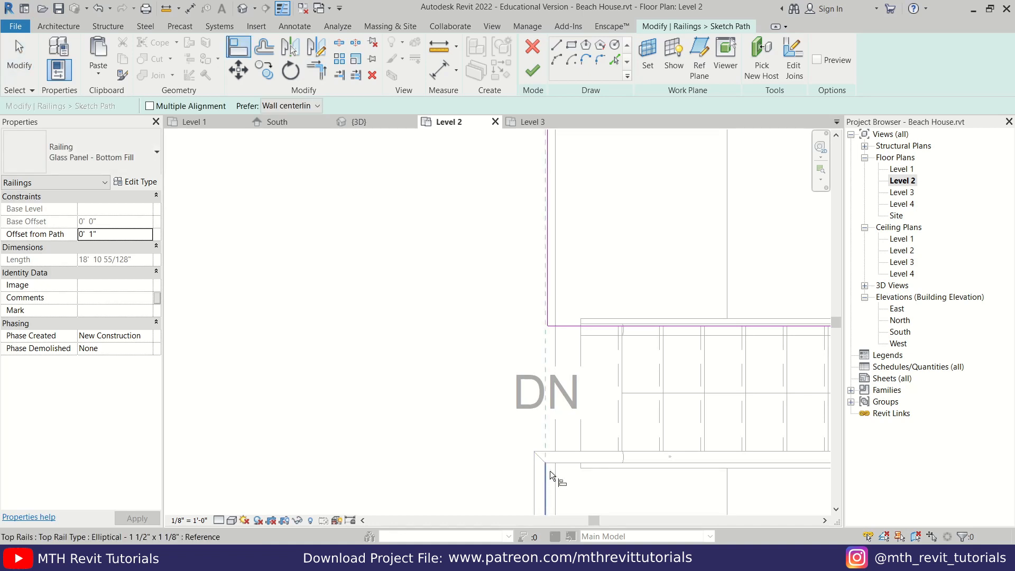
click(551, 305)
key(Escape)
key(Escape)
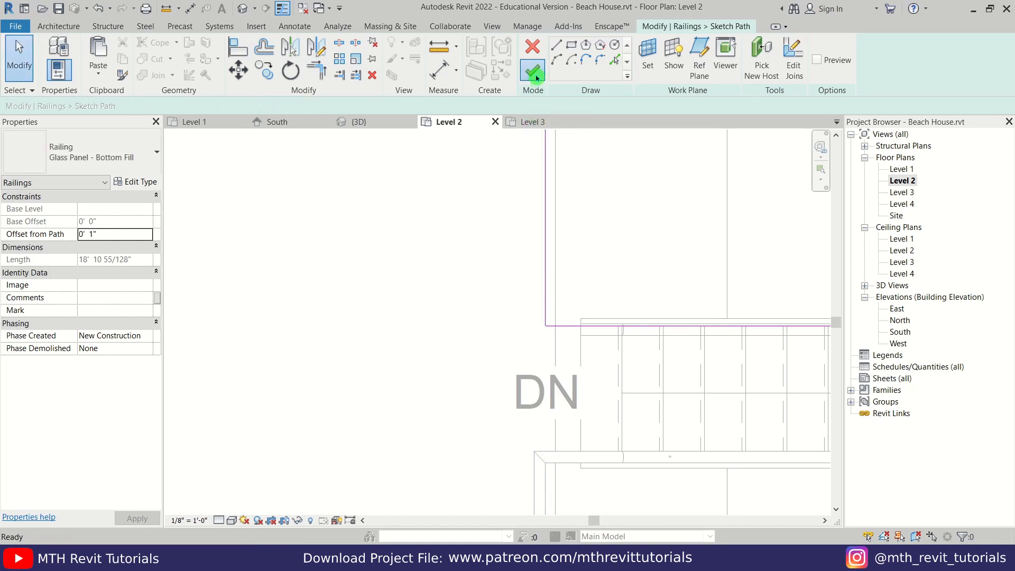
click(534, 72)
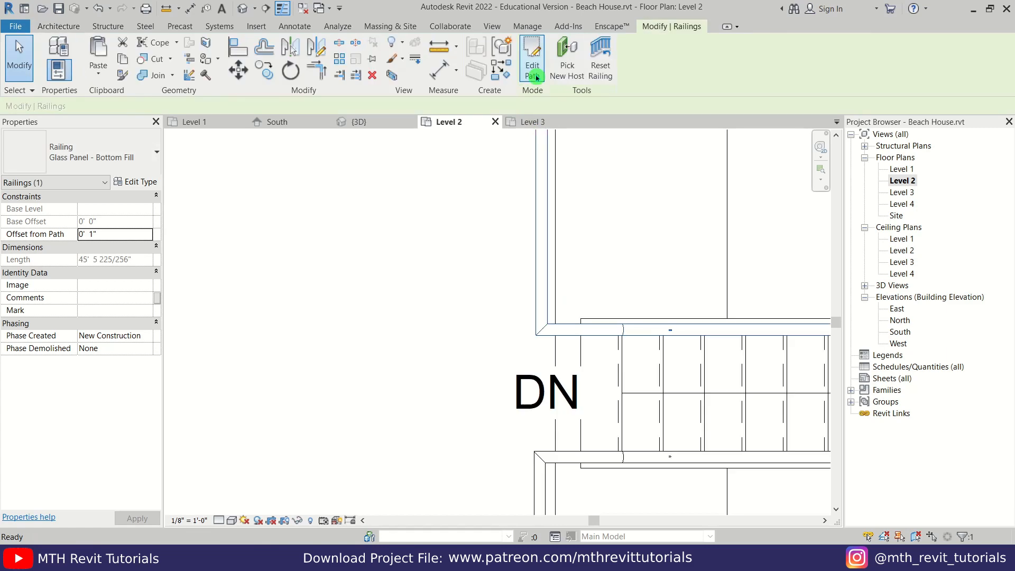
- Check the railings and roof in 3D, and set the North elevation to Wireframe display
click(359, 121)
shift+middle_drag(535, 347, 373, 299)
scroll(552, 375, down, 3)
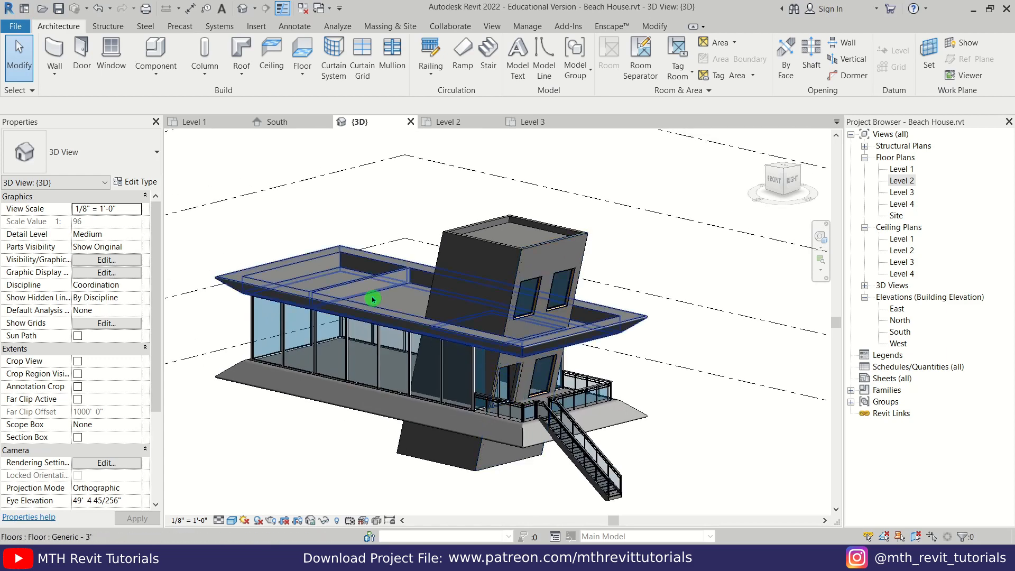
scroll(365, 291, up, 3)
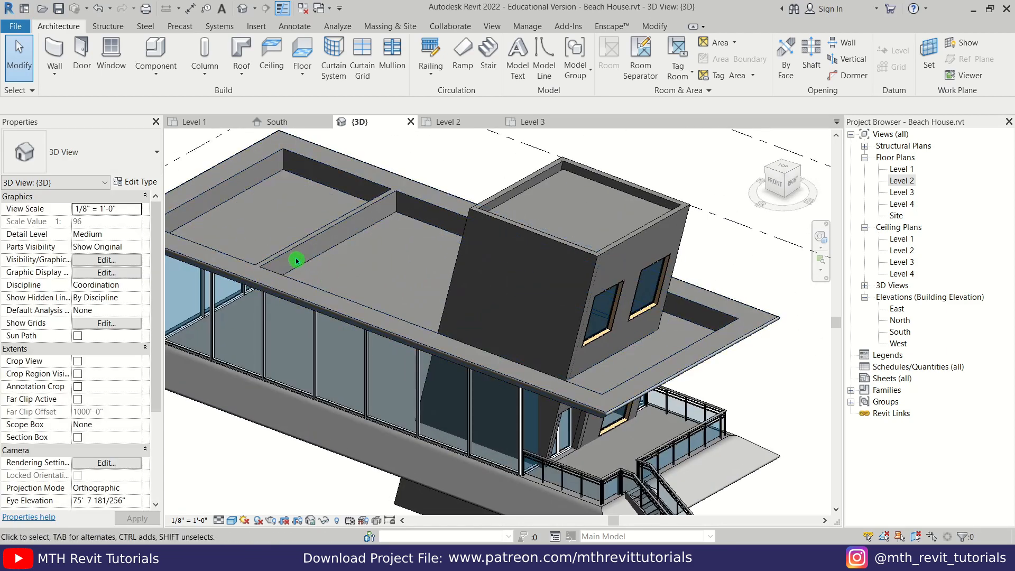
shift+middle_drag(278, 267, 391, 369)
scroll(319, 308, up, 4)
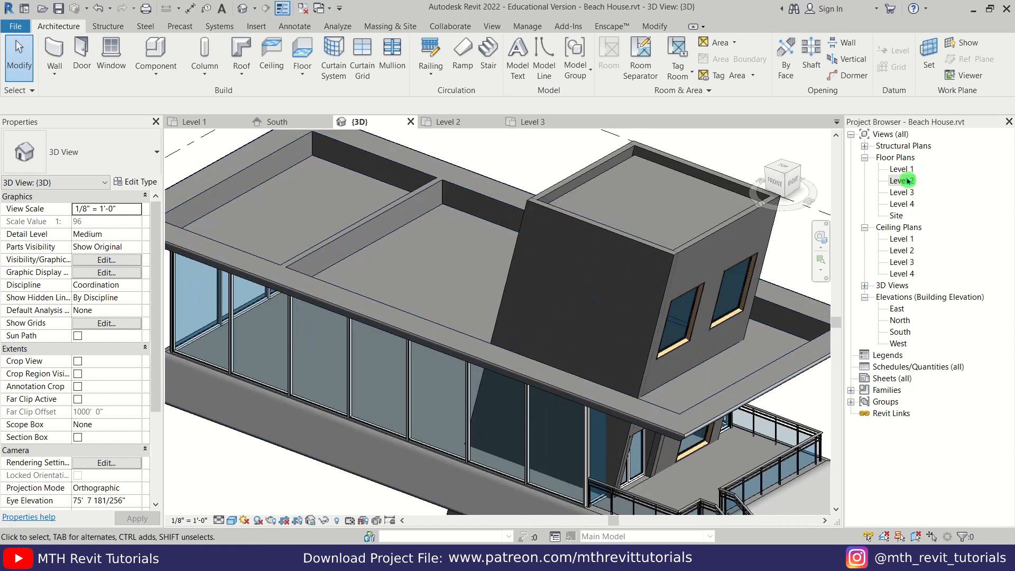
double_click(901, 321)
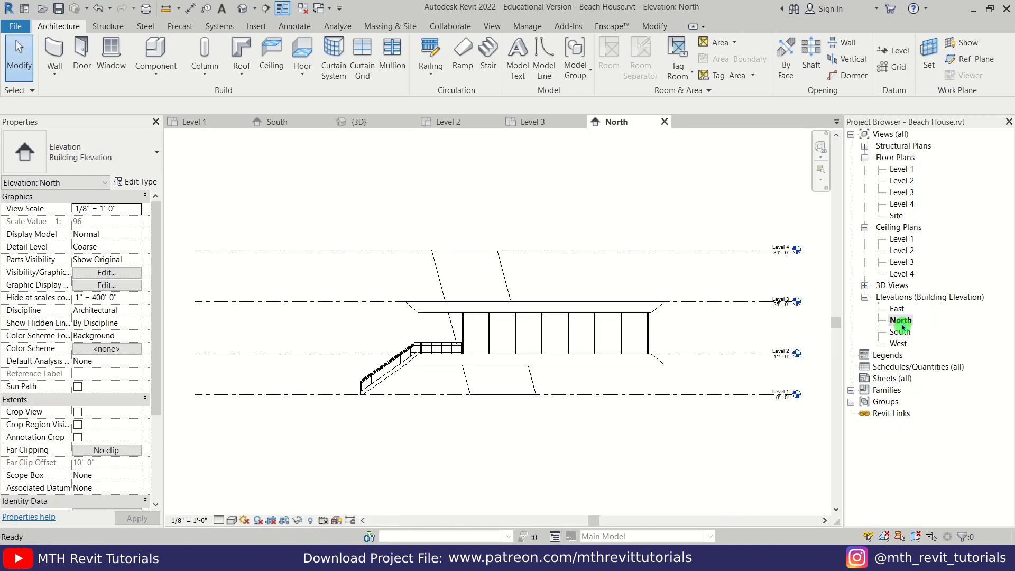
scroll(594, 322, up, 4)
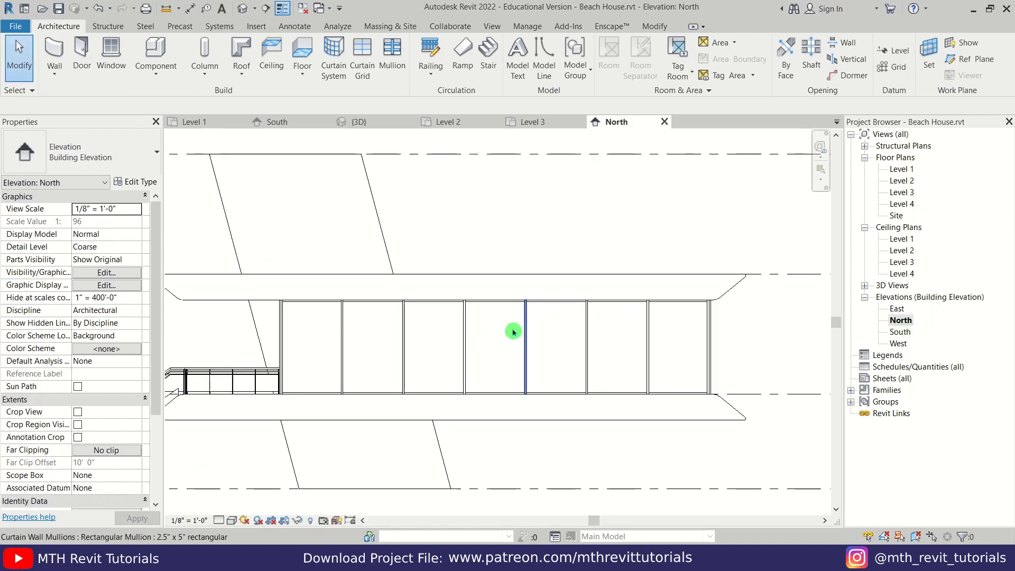
click(239, 524)
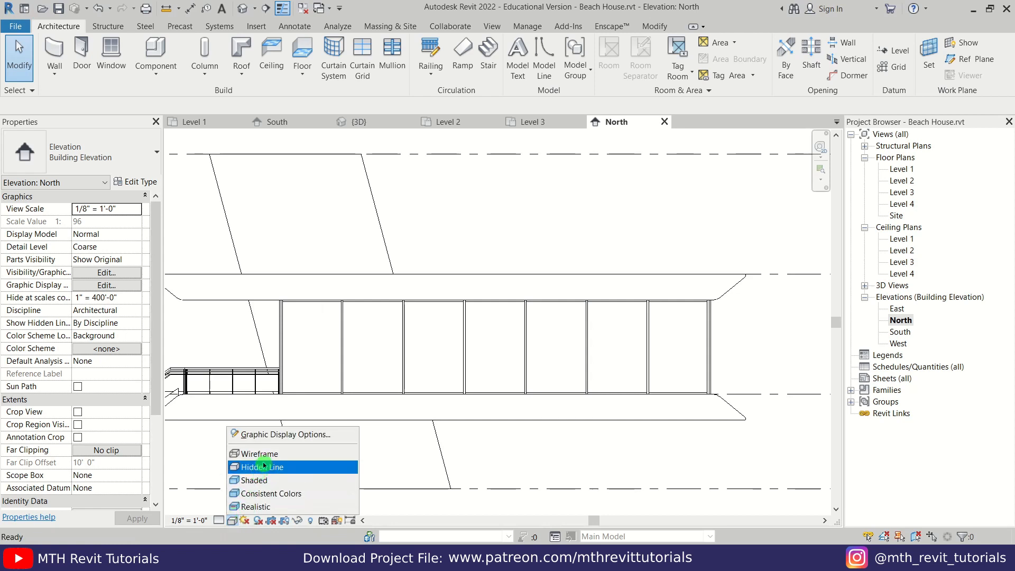
click(313, 454)
scroll(592, 299, up, 5)
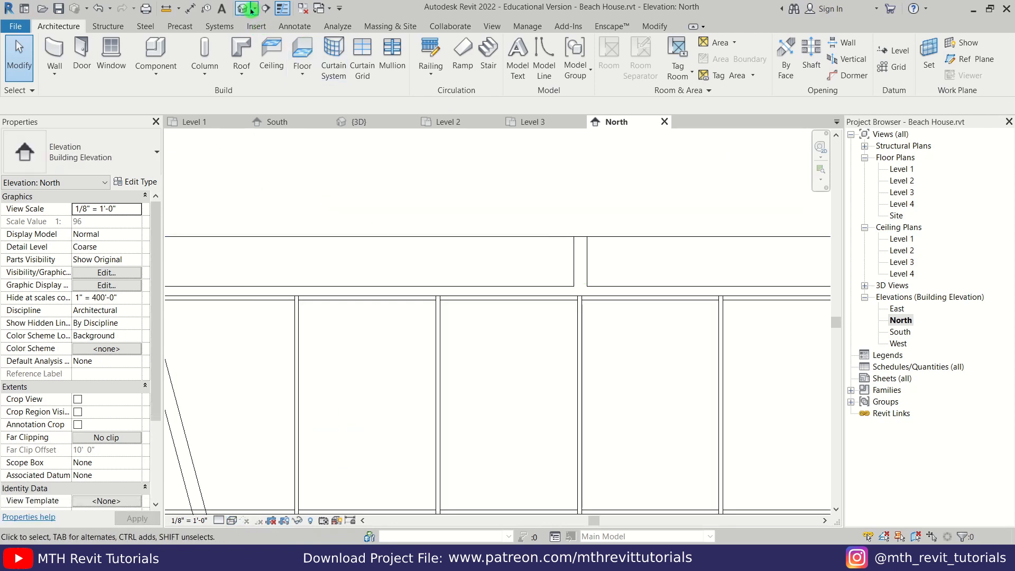
- Measure the depth of the roof slab recess in the North elevation with an aligned dimension
key(d)
key(i)
click(540, 288)
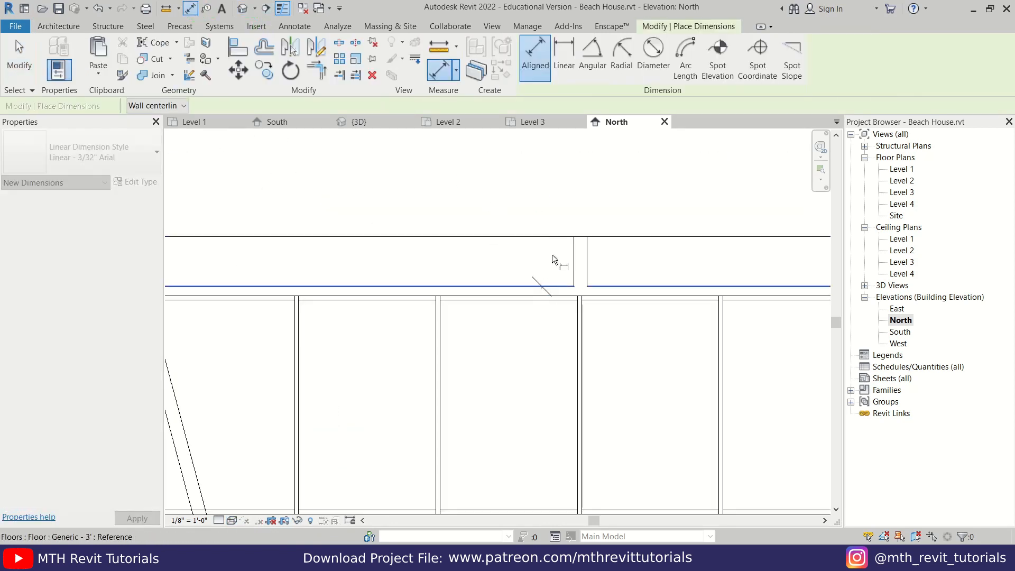
click(551, 233)
scroll(551, 224, up, 2)
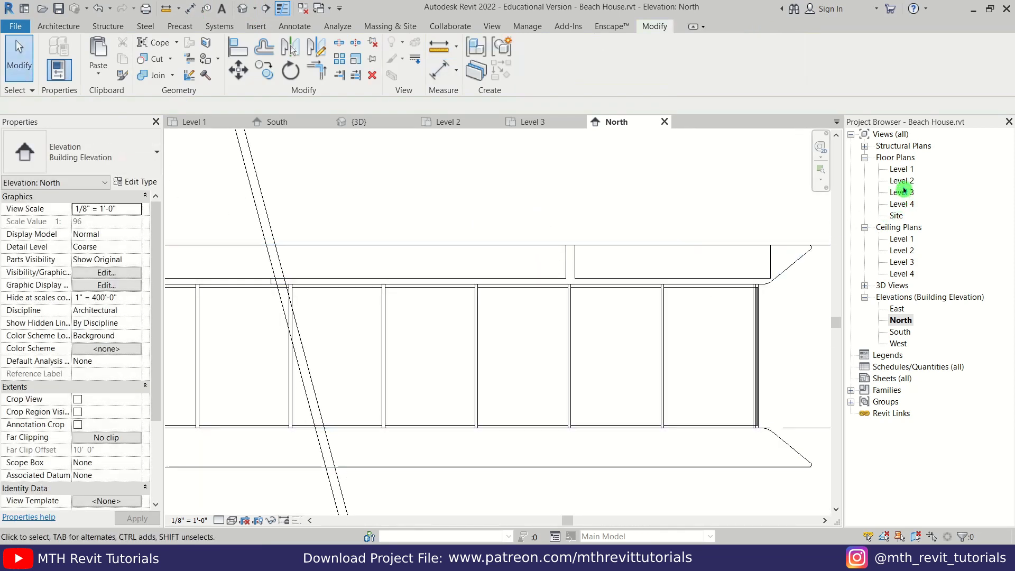
- Start a stair in the Level 3 floor plan with Top Level None and a desired stair height of 2' 7"
double_click(904, 195)
scroll(587, 349, up, 2)
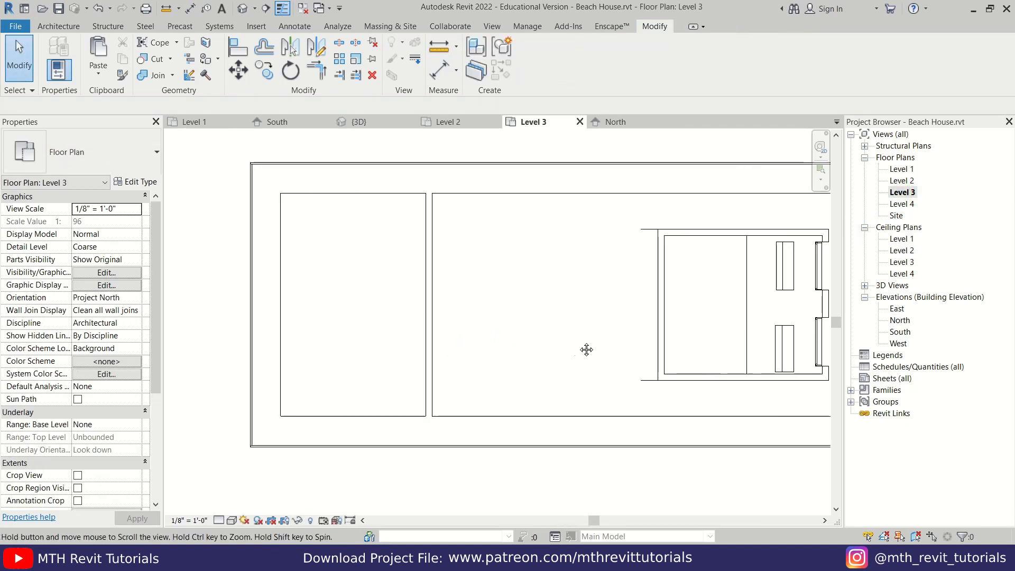
click(58, 26)
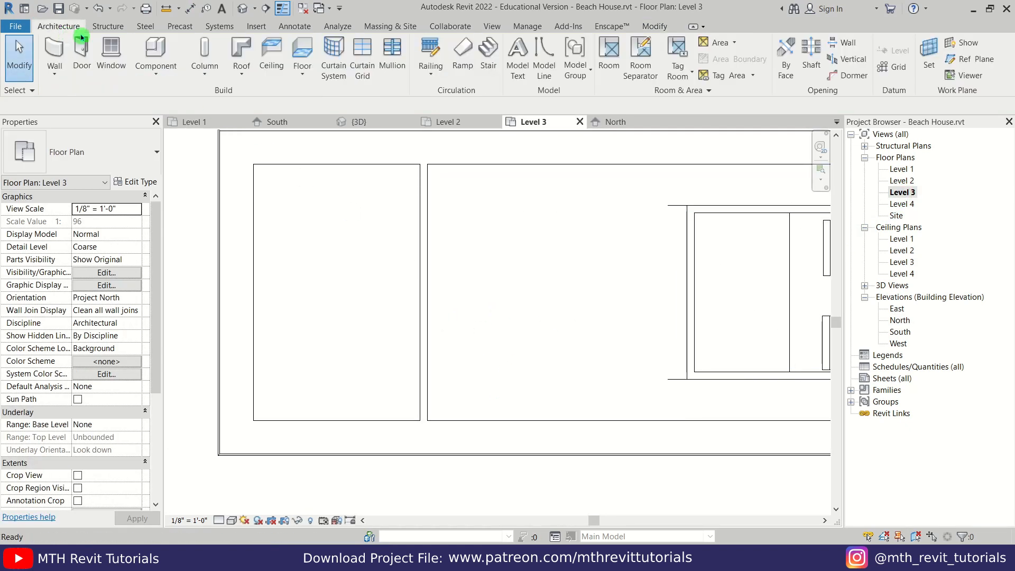
click(488, 53)
click(488, 52)
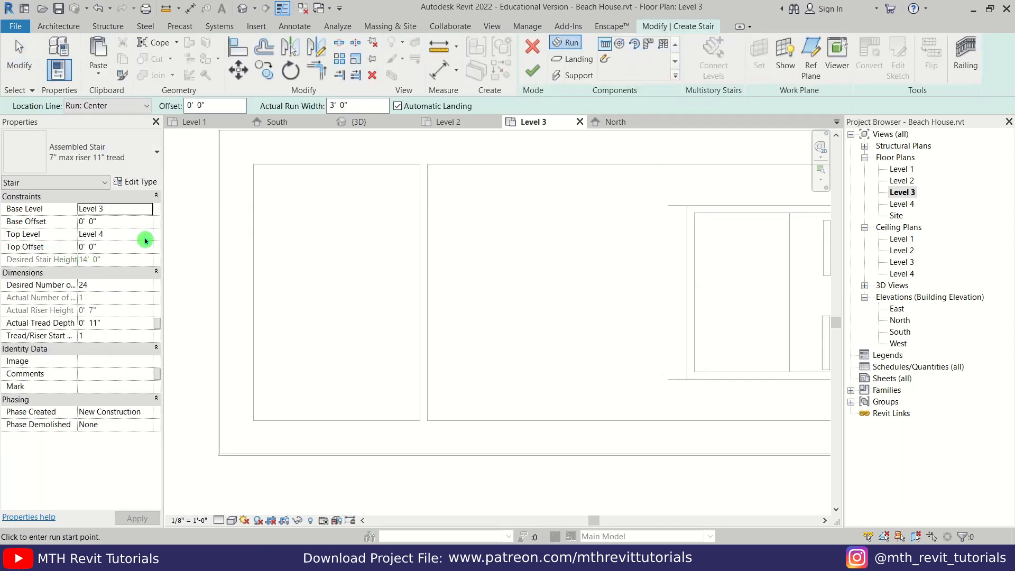
click(146, 237)
click(105, 249)
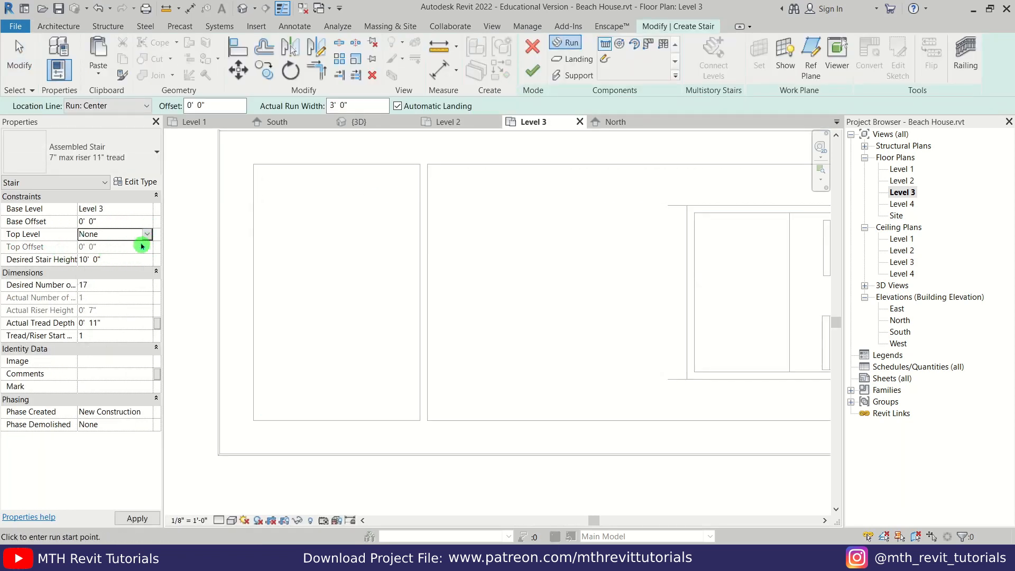
click(61, 260)
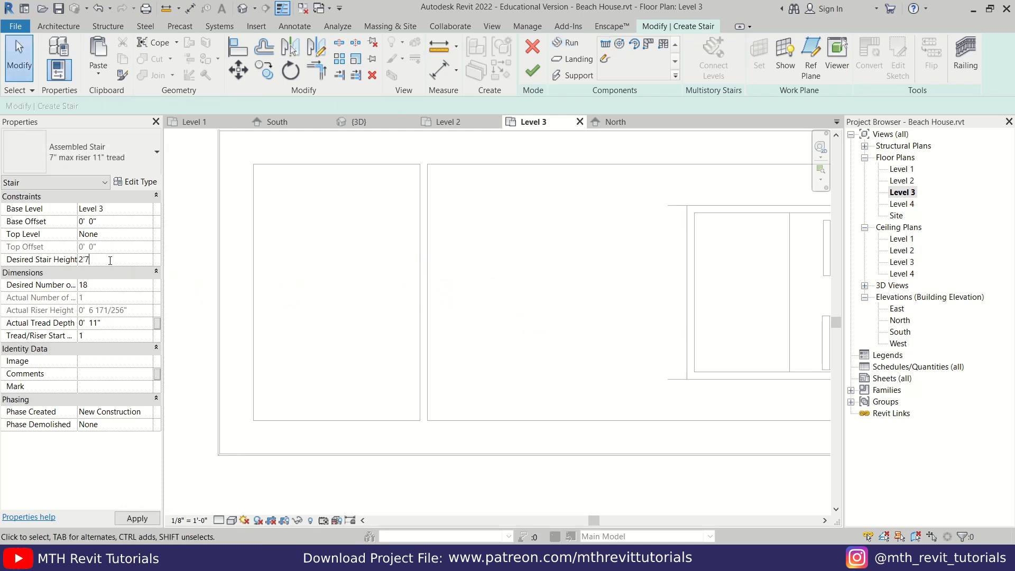
click(305, 301)
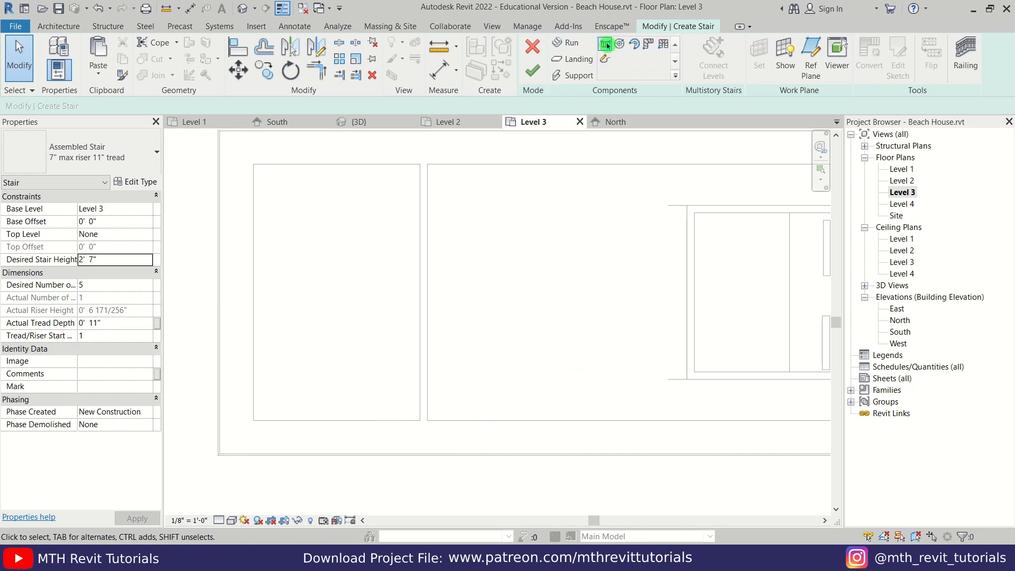
- Sketch a straight five-riser run about 3' 8" long in the larger roof recess, rising toward the dividing strip
click(606, 43)
click(526, 395)
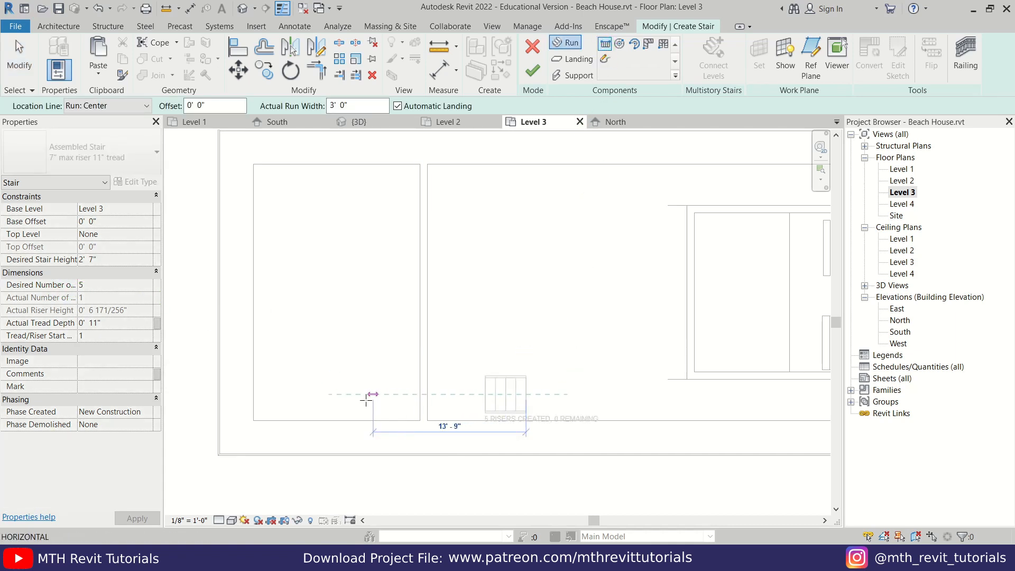
click(437, 403)
key(Escape)
- Move the whole stair so its support corner at the top riser meets the recess corner beside the dividing strip
scroll(485, 315, up, 2)
drag(483, 309, 668, 469)
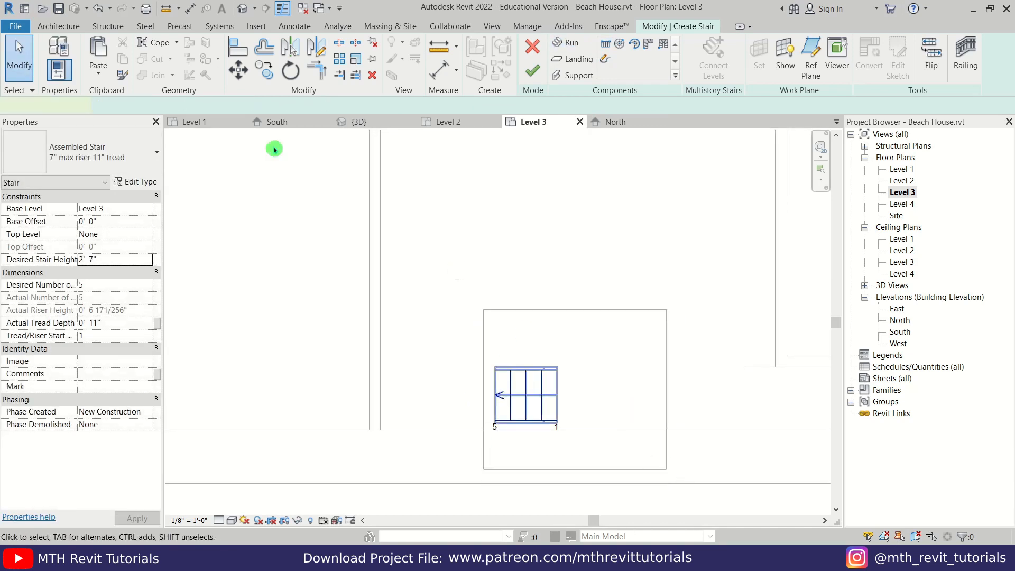
click(239, 71)
click(495, 427)
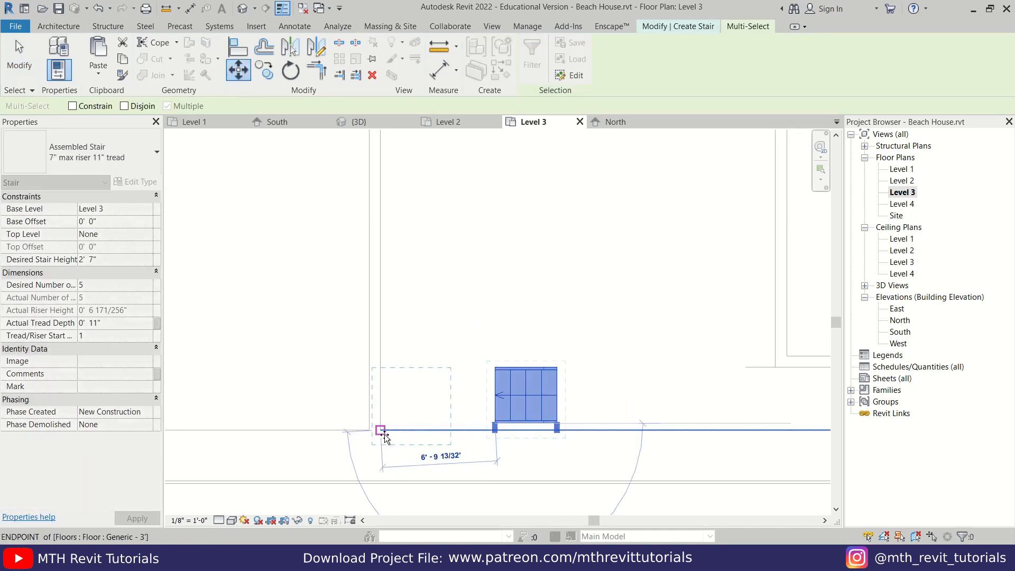
click(380, 429)
- Set the stair run's width to 5'
click(417, 388)
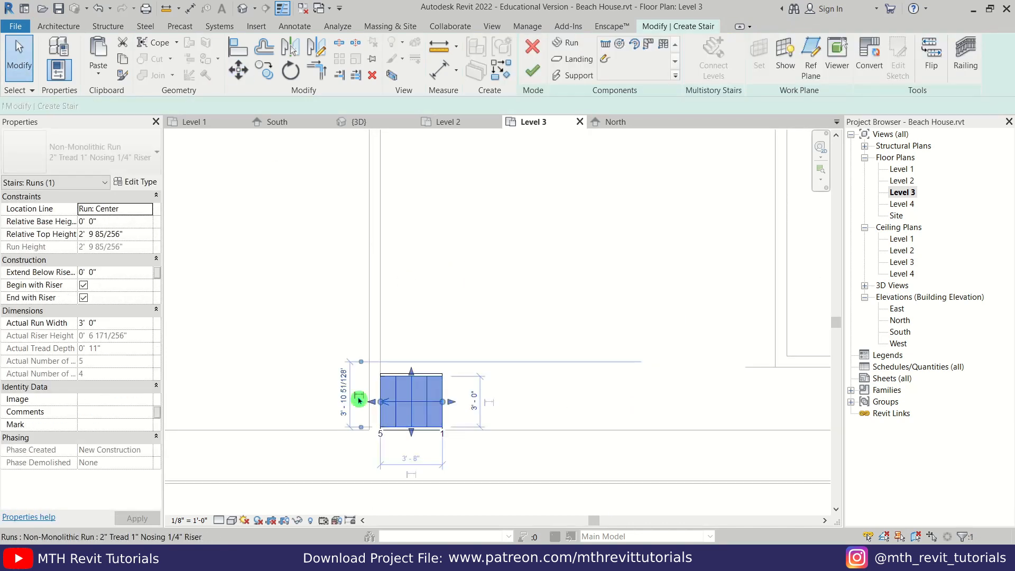
click(475, 401)
text(5)
key(Return)
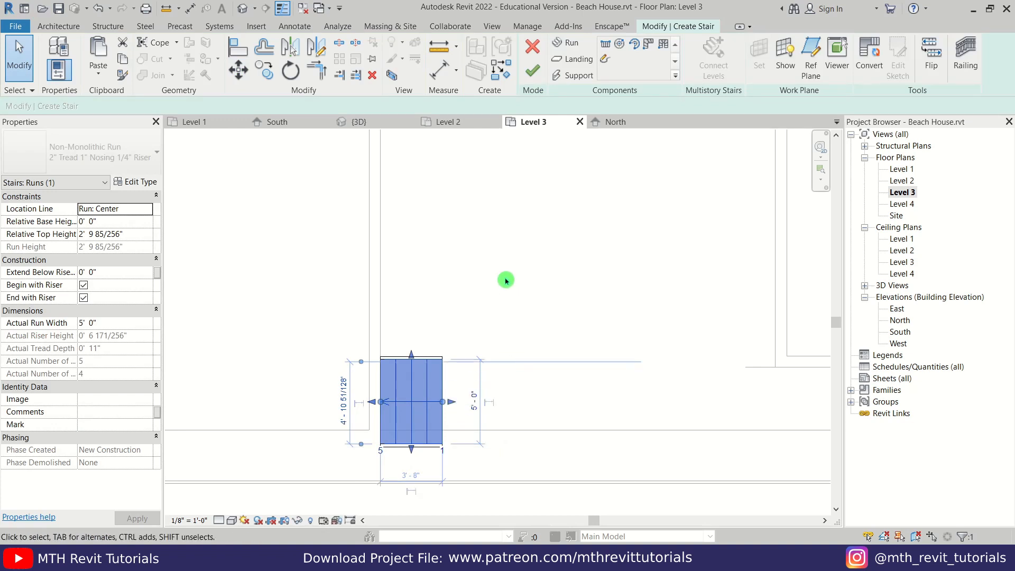
- Move the widened stair so its outer side lies on the recess's long edge, and finish the stair
drag(311, 254, 530, 469)
scroll(571, 469, up, 2)
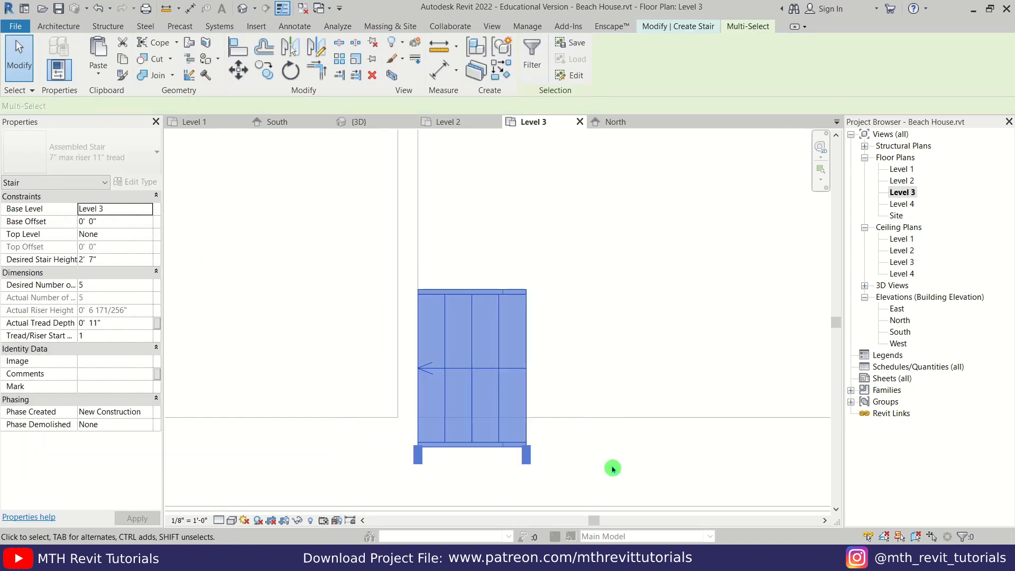
key(m)
key(v)
click(503, 447)
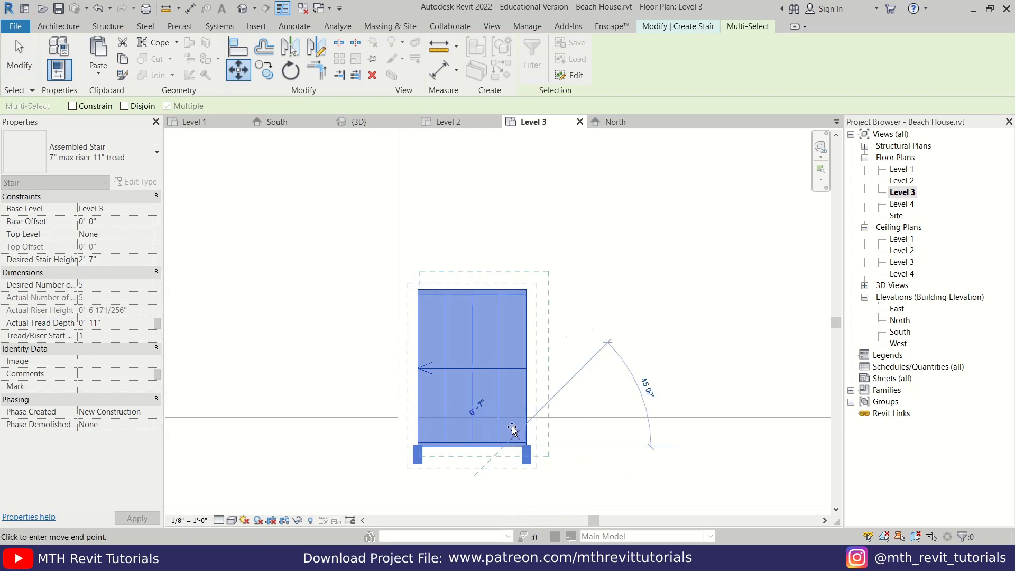
click(508, 422)
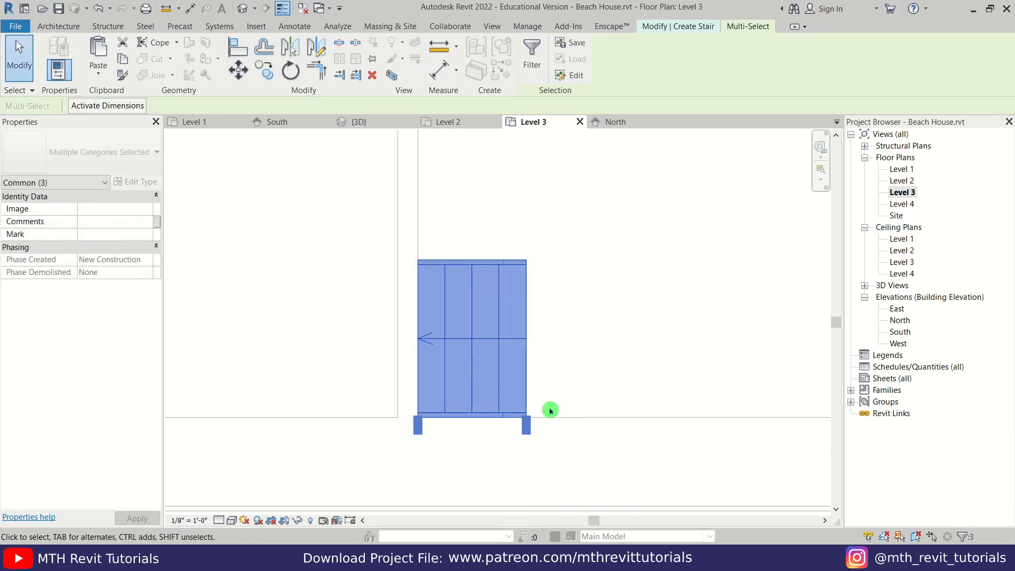
click(548, 410)
scroll(535, 295, down, 3)
click(532, 70)
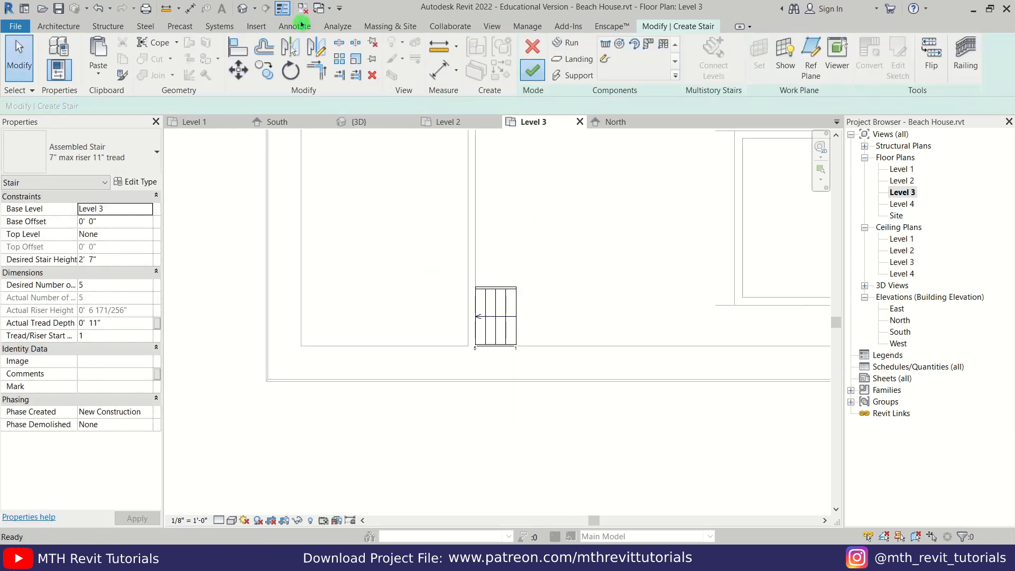
- Delete both handrails of the new roof stair in the 3D view
click(243, 8)
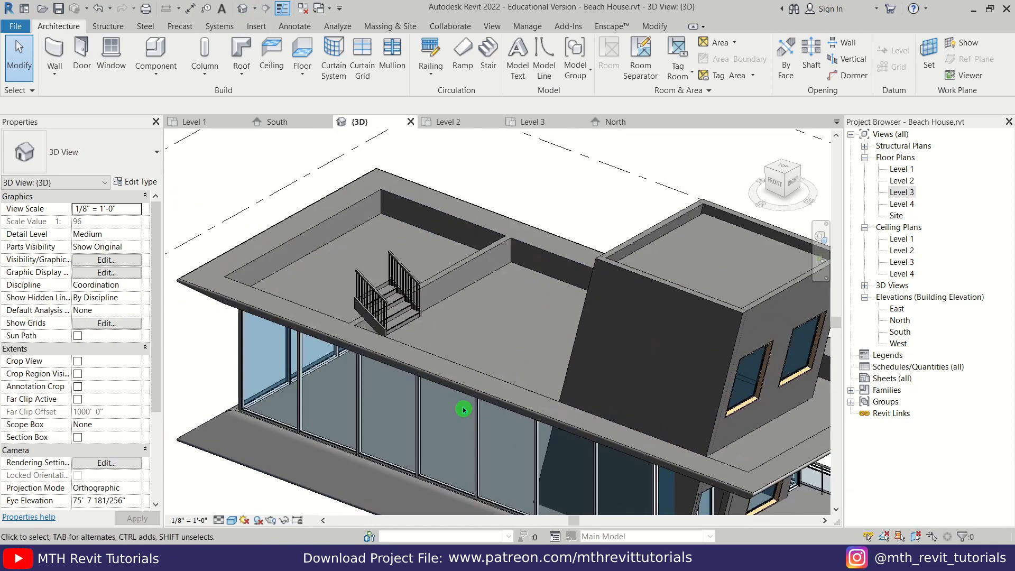
scroll(303, 319, up, 4)
click(303, 316)
ctrl+click(360, 280)
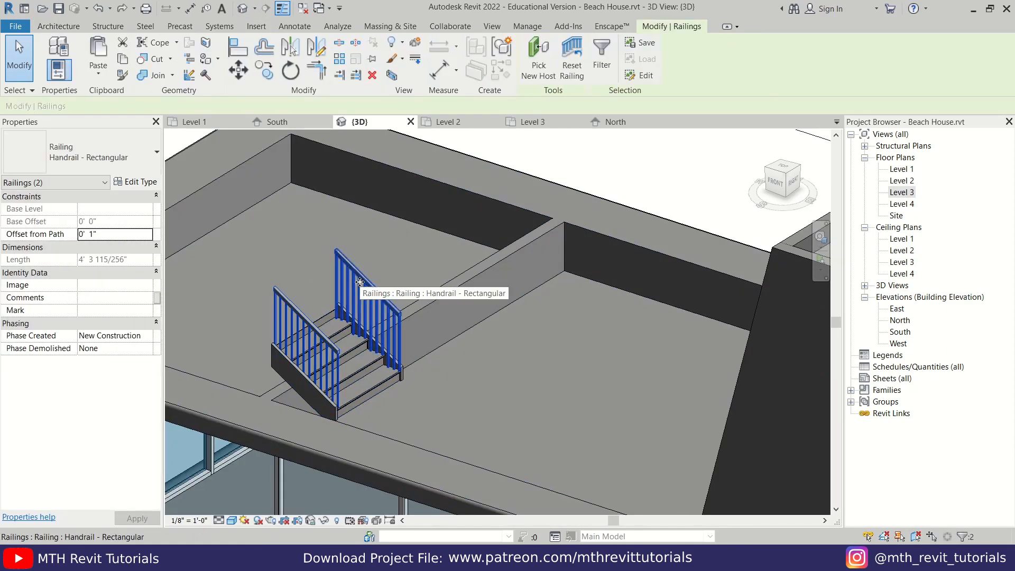
key(Delete)
- Set the roof stair's base offset to -2' 7" so it sits in the slab recess
click(341, 336)
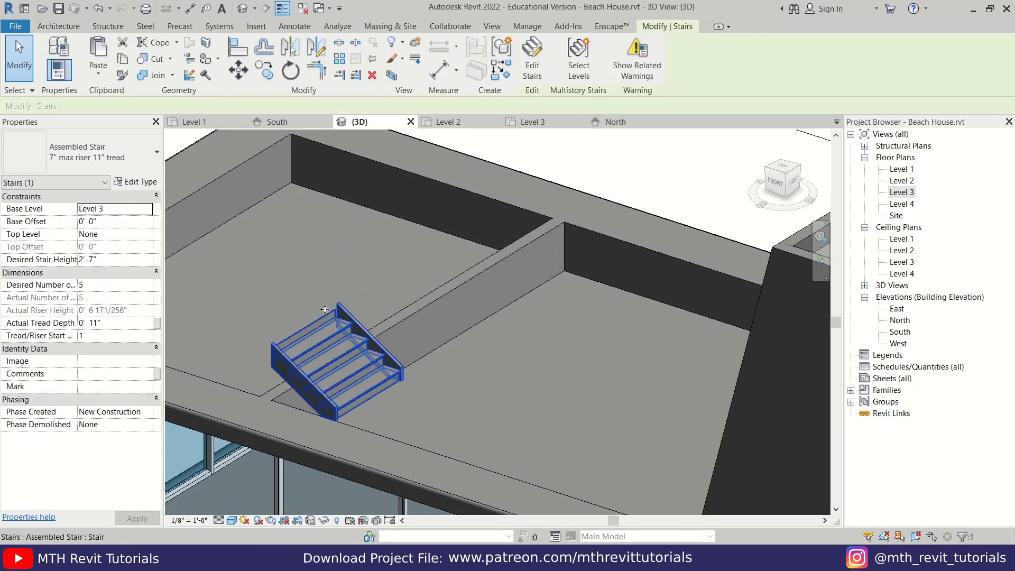
click(114, 226)
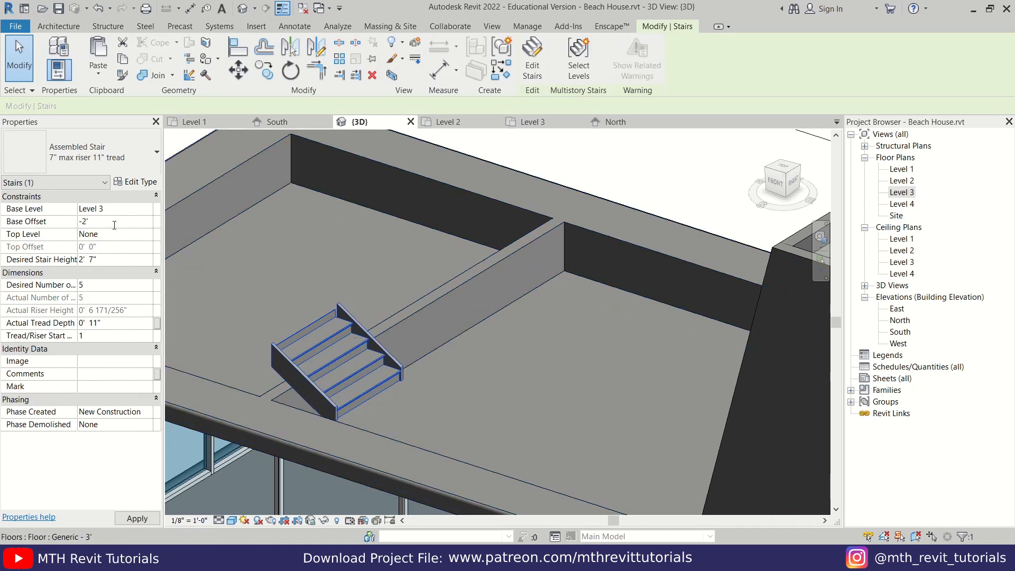
key(Return)
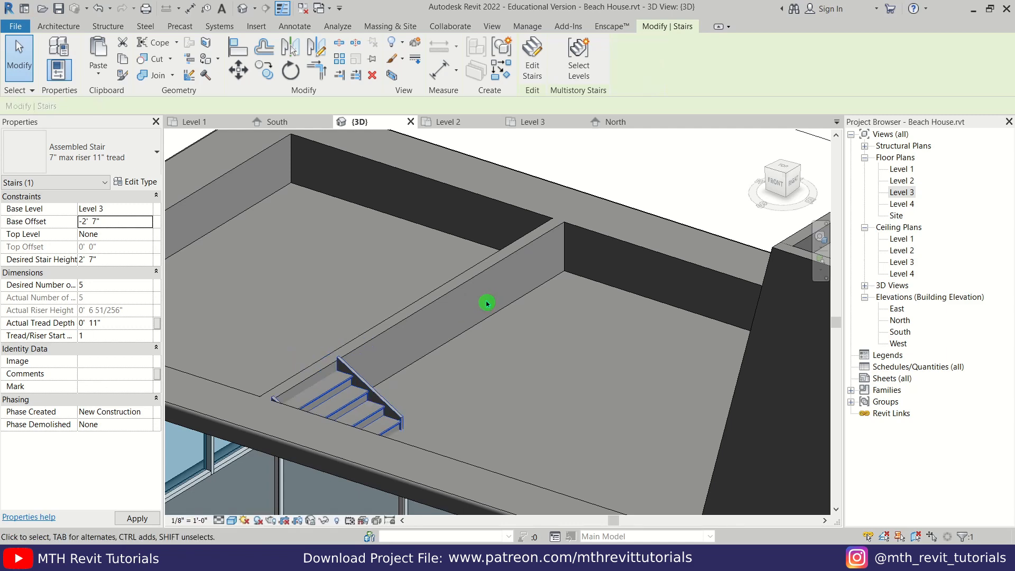
key(Escape)
- Examine the roof stair and the whole beach house from several angles in 3D
shift+middle_drag(442, 390, 325, 343)
scroll(345, 386, down, 5)
scroll(325, 343, down, 5)
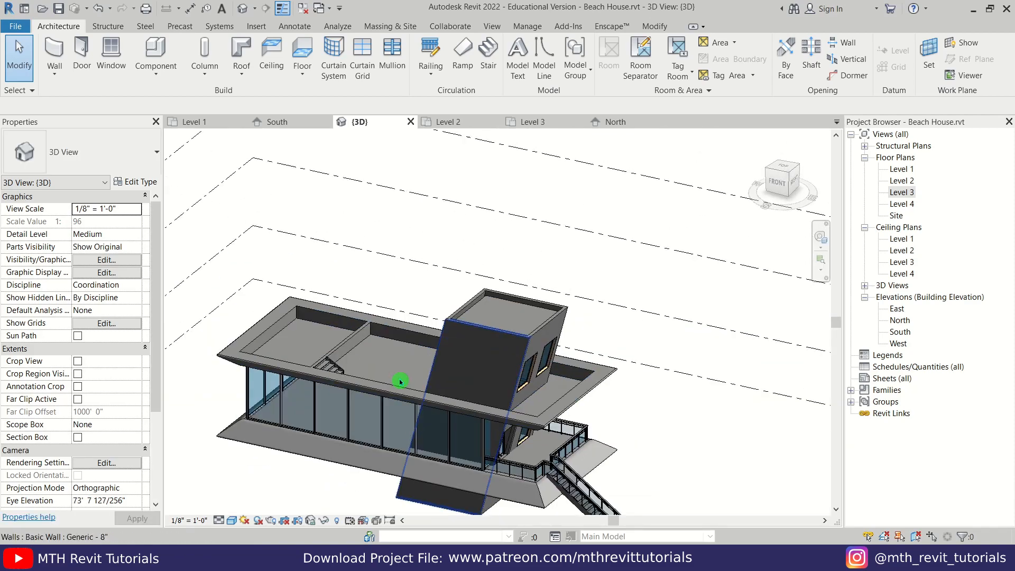
shift+middle_drag(396, 381, 419, 356)
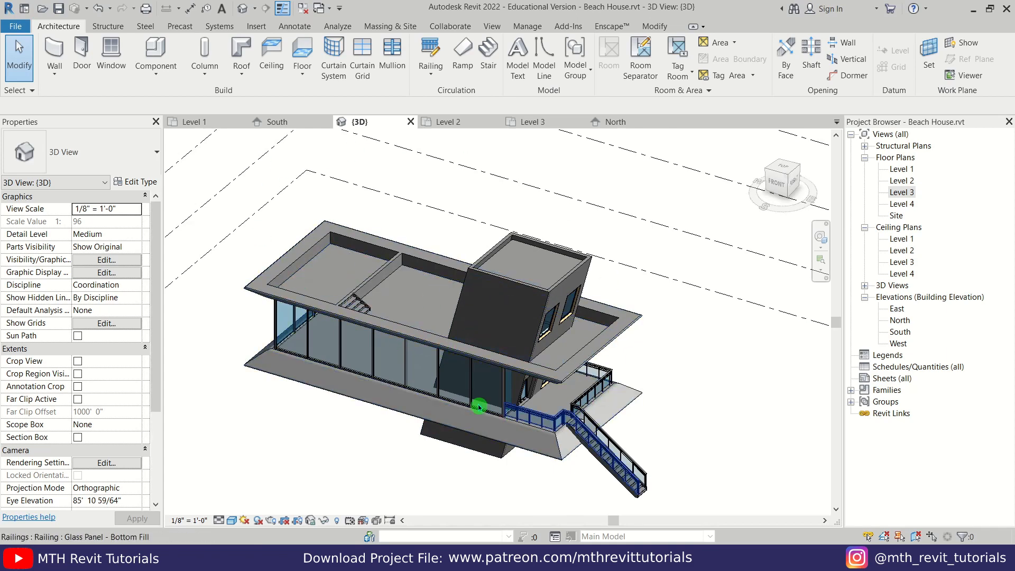
shift+middle_drag(498, 374, 457, 339)
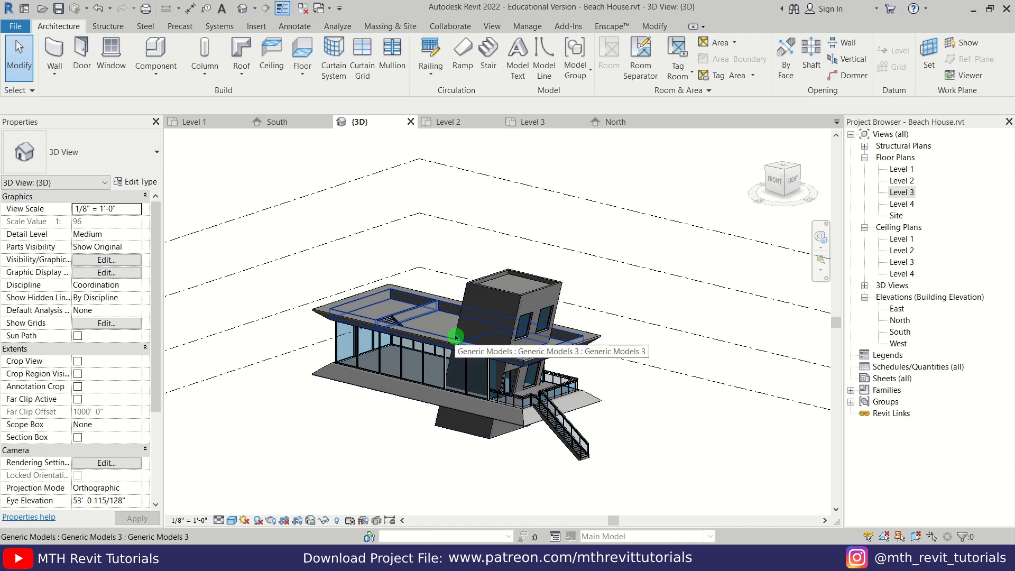
shift+middle_drag(490, 289, 494, 340)
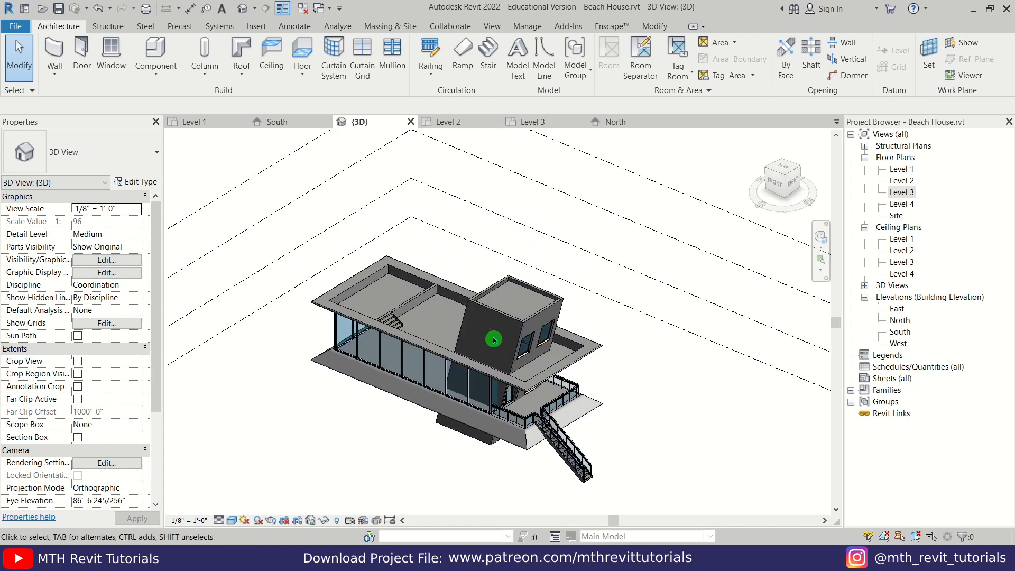